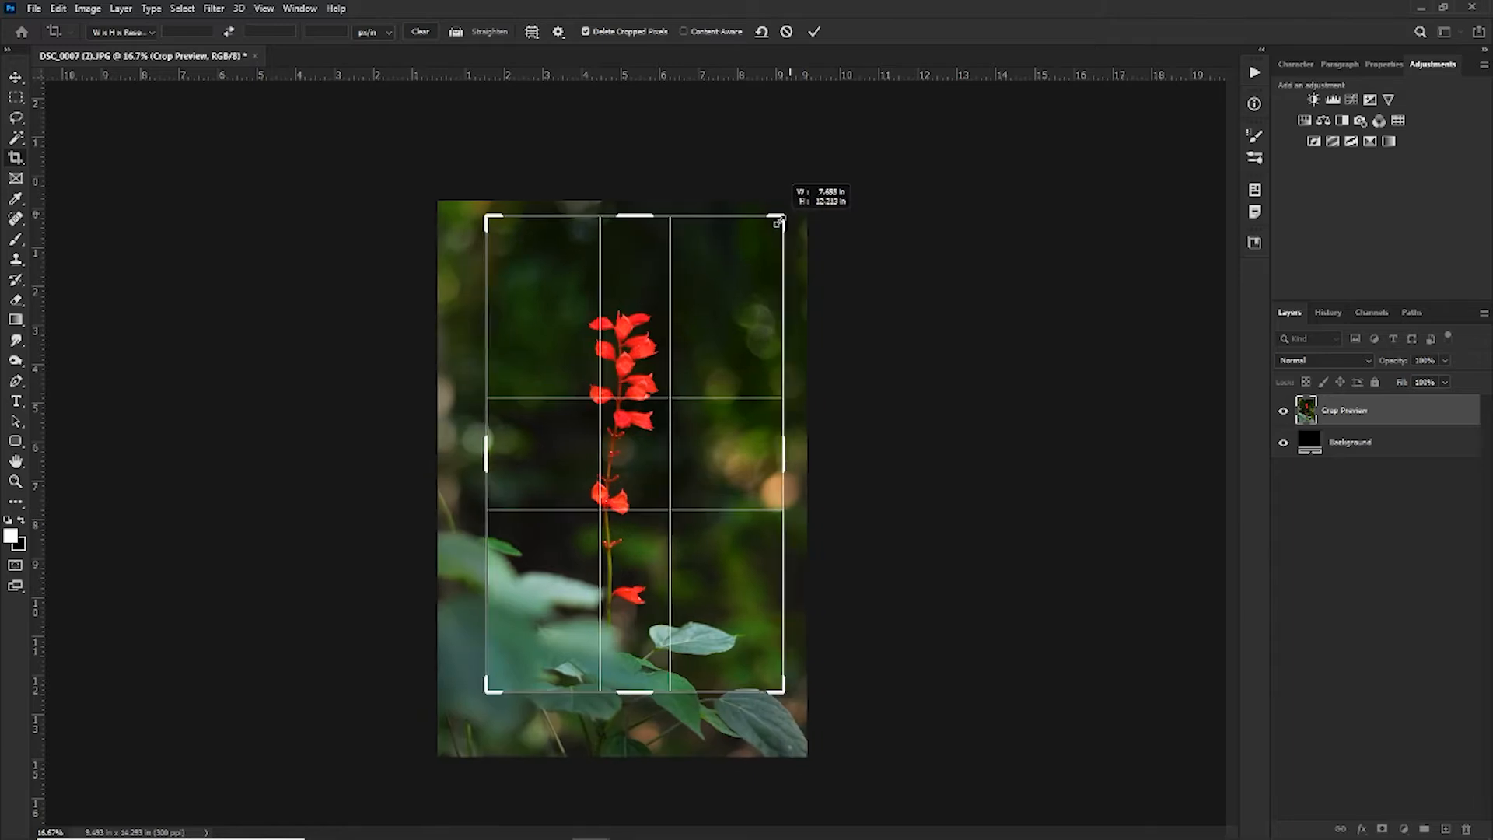
Step: Crop the photo closer around the red flower, to about 7.85 by 12.09 inches
drag(756, 277, 761, 290)
key(Return)
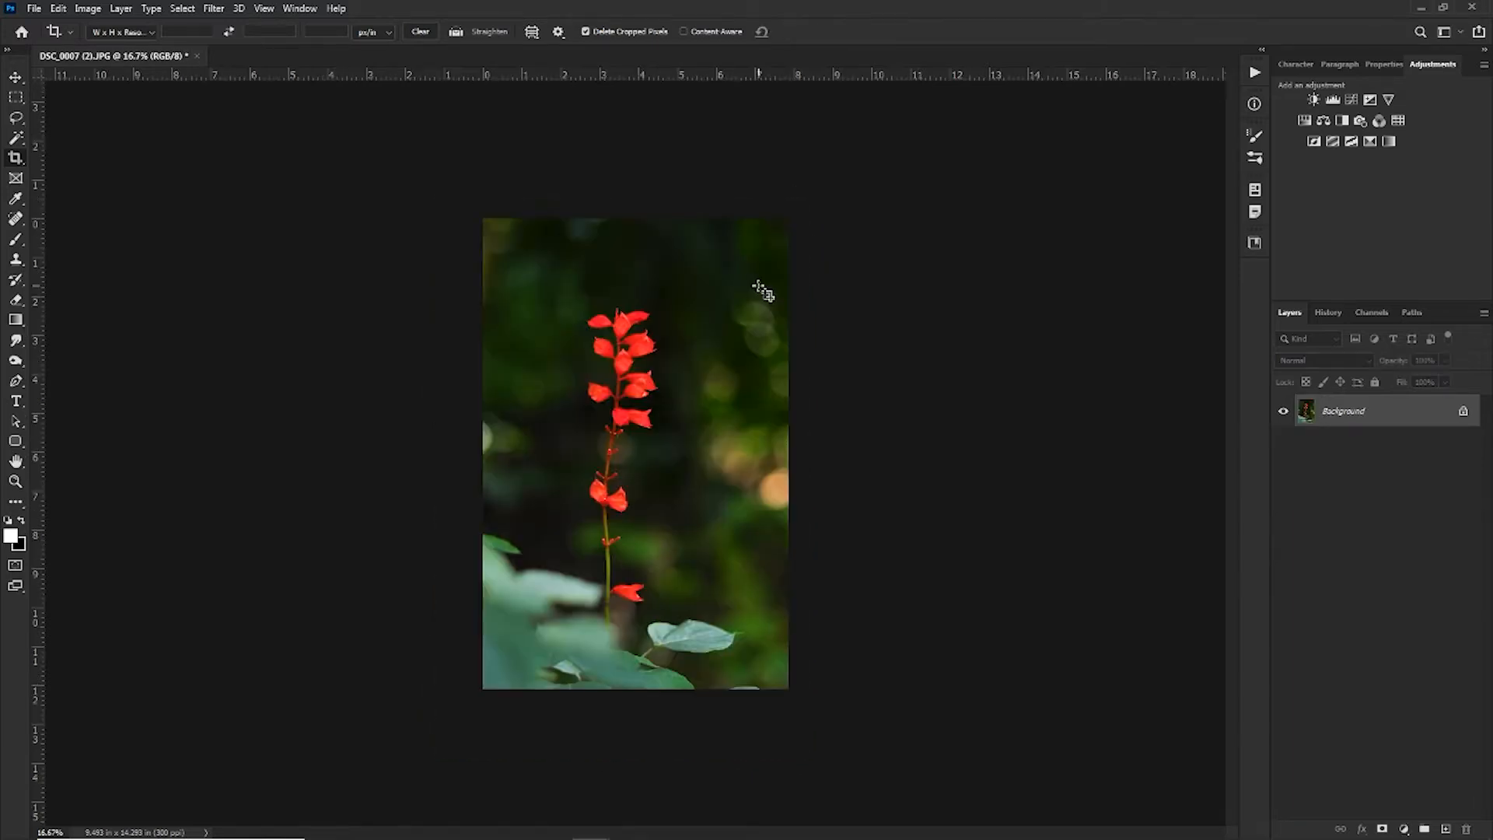
Step: Use the Patch Tool to remove the light bokeh spots along the photo's left edge with nearby dark background
key(ctrl+plus)
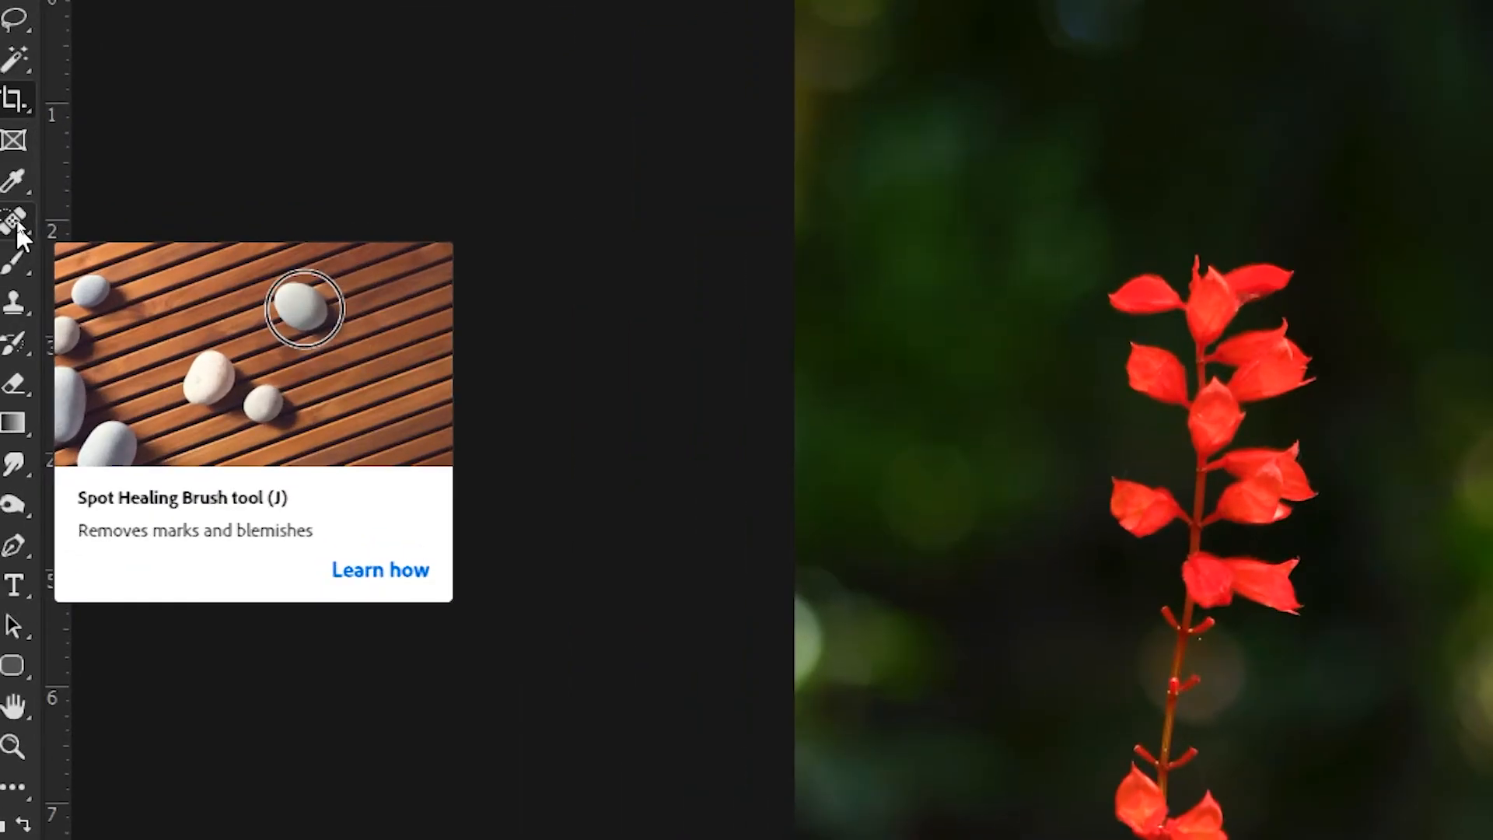
right_click(17, 221)
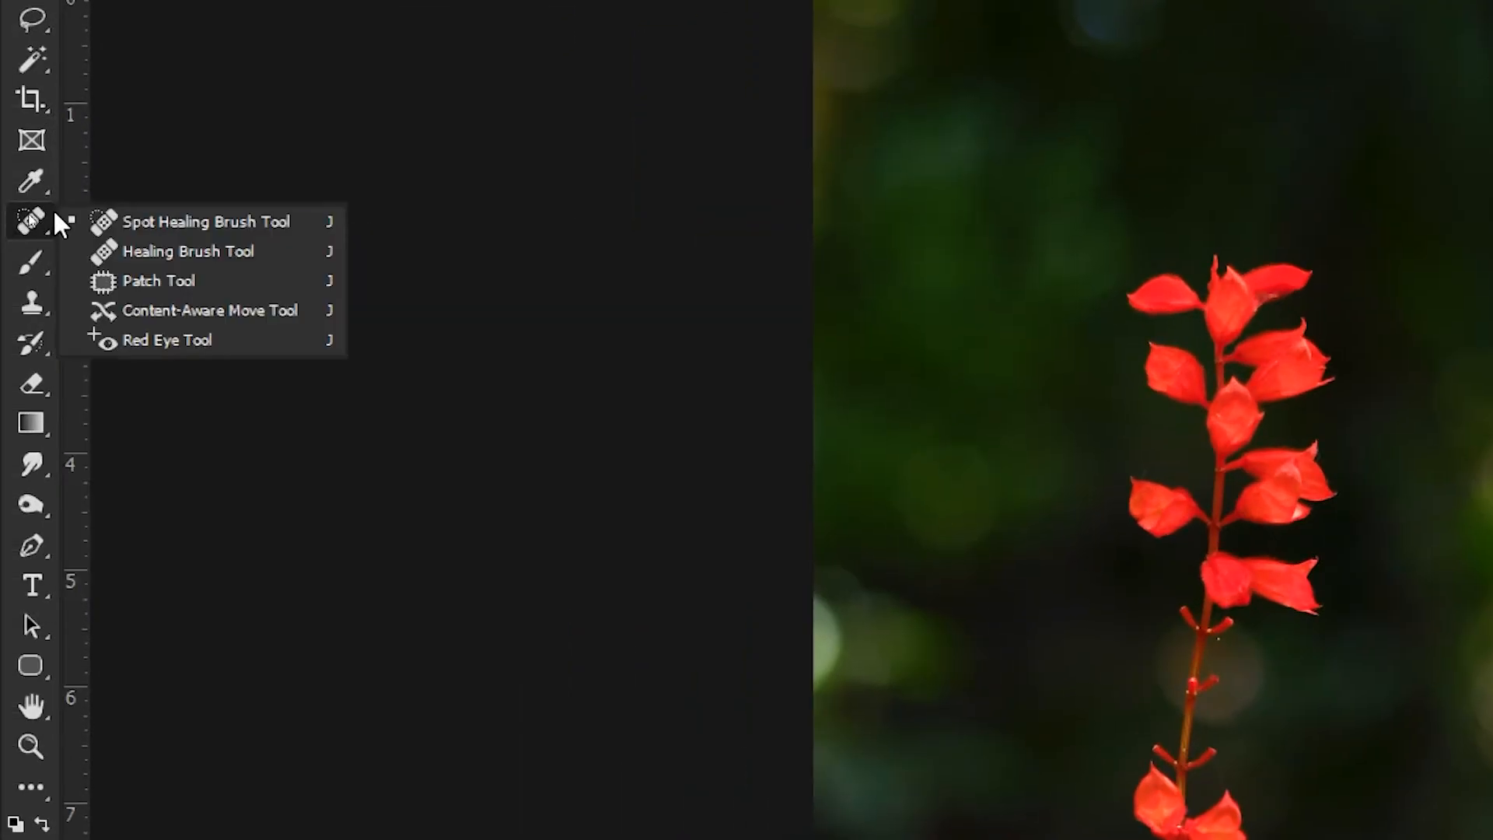
click(125, 285)
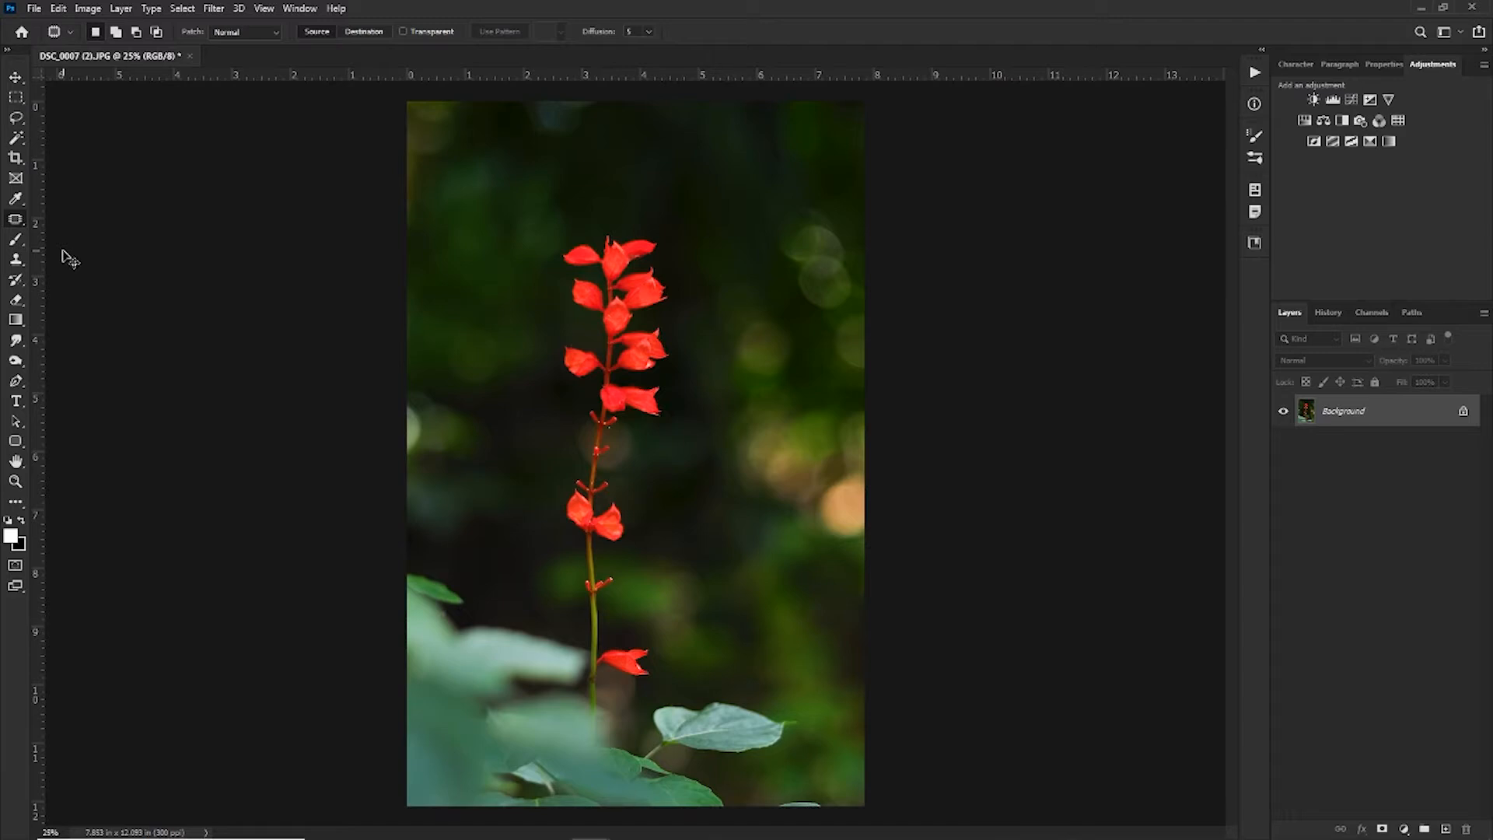
key(ctrl+plus)
mouse_move(367, 471)
mouse_down()
mouse_move(286, 394)
mouse_move(321, 358)
mouse_move(408, 382)
mouse_move(444, 423)
mouse_move(421, 495)
mouse_up()
mouse_move(404, 420)
mouse_down()
mouse_move(447, 244)
mouse_move(453, 256)
mouse_up()
key(ctrl+d)
mouse_move(431, 375)
mouse_down()
mouse_move(430, 273)
mouse_move(443, 440)
mouse_up()
key(ctrl+d)
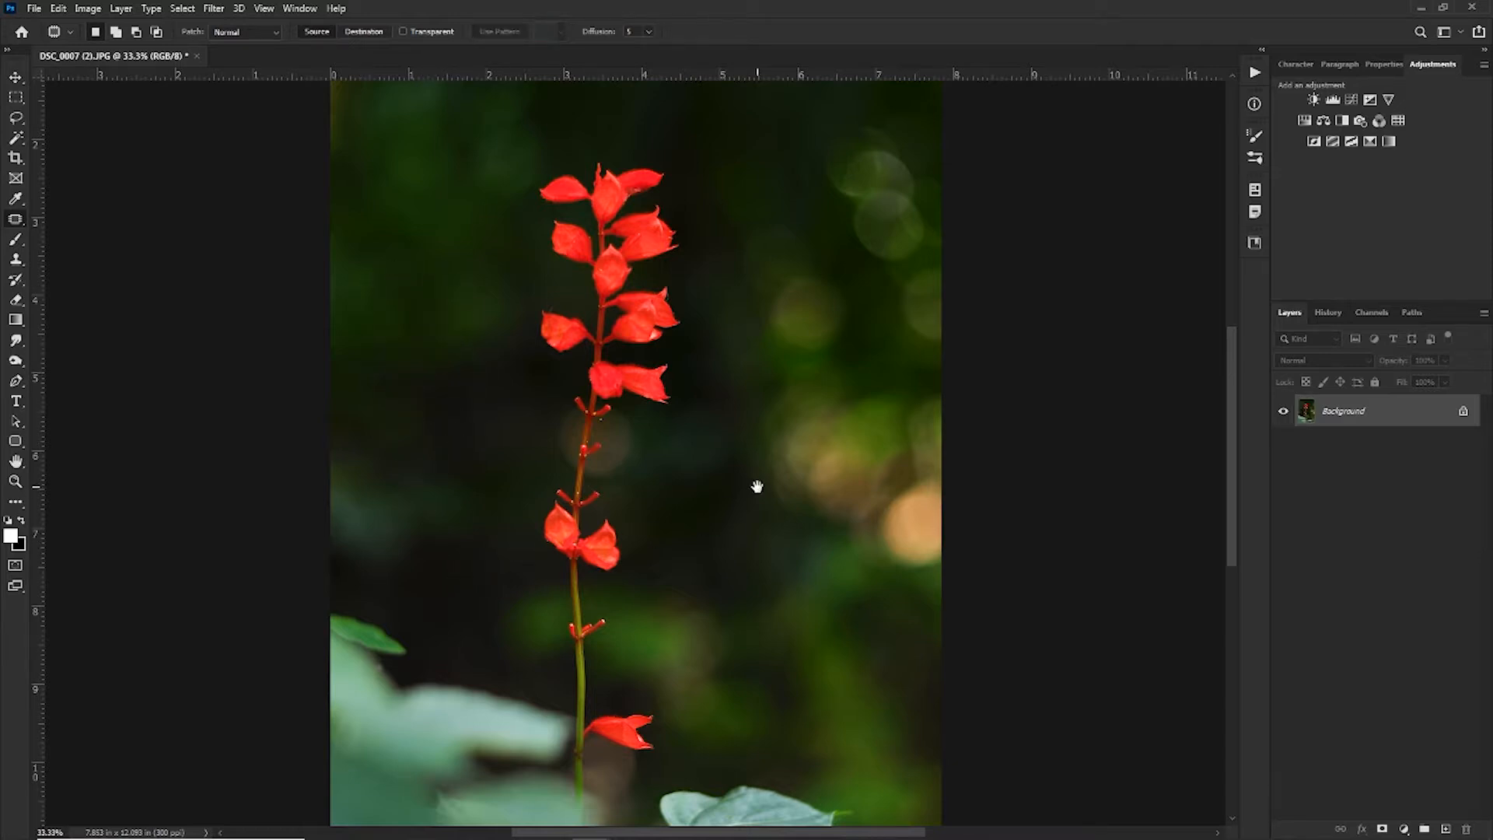
Step: Patch out the orange glow and the bright bokeh circles in the background to the right of the flower
drag(757, 487, 623, 493)
mouse_move(750, 612)
mouse_down()
mouse_move(642, 377)
mouse_move(751, 374)
mouse_move(822, 406)
mouse_move(846, 471)
mouse_move(829, 580)
mouse_move(806, 604)
mouse_move(752, 609)
mouse_move(723, 719)
mouse_up()
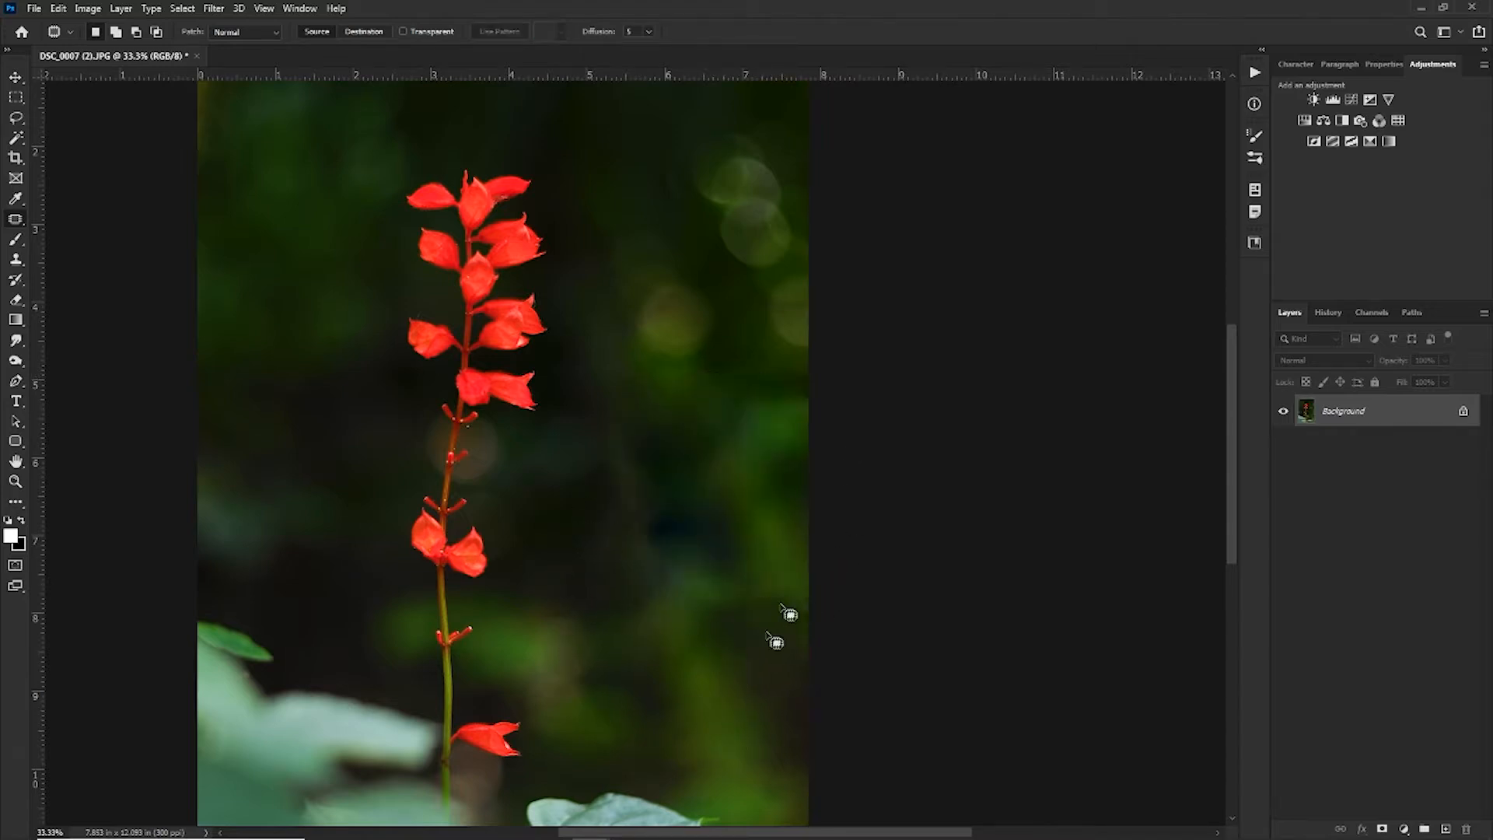
mouse_move(799, 366)
mouse_down()
mouse_move(695, 166)
mouse_move(687, 95)
mouse_move(827, 153)
mouse_move(799, 365)
mouse_up()
mouse_move(767, 311)
mouse_down()
mouse_move(630, 607)
mouse_move(689, 602)
mouse_up()
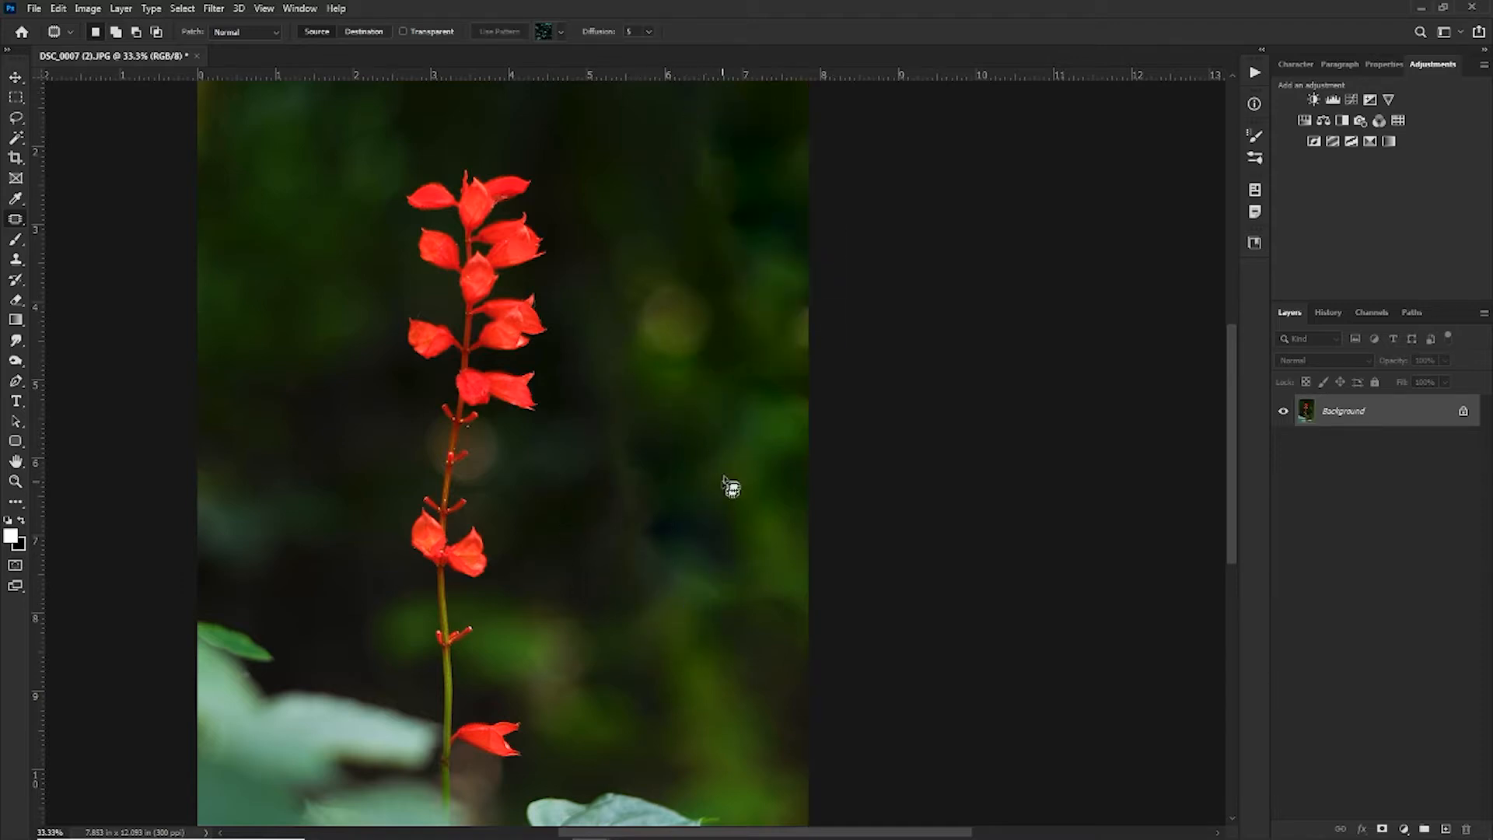
mouse_move(762, 410)
mouse_down()
mouse_move(687, 407)
mouse_move(605, 273)
mouse_move(639, 205)
mouse_move(714, 319)
mouse_move(661, 510)
mouse_move(669, 560)
mouse_up()
click(745, 478)
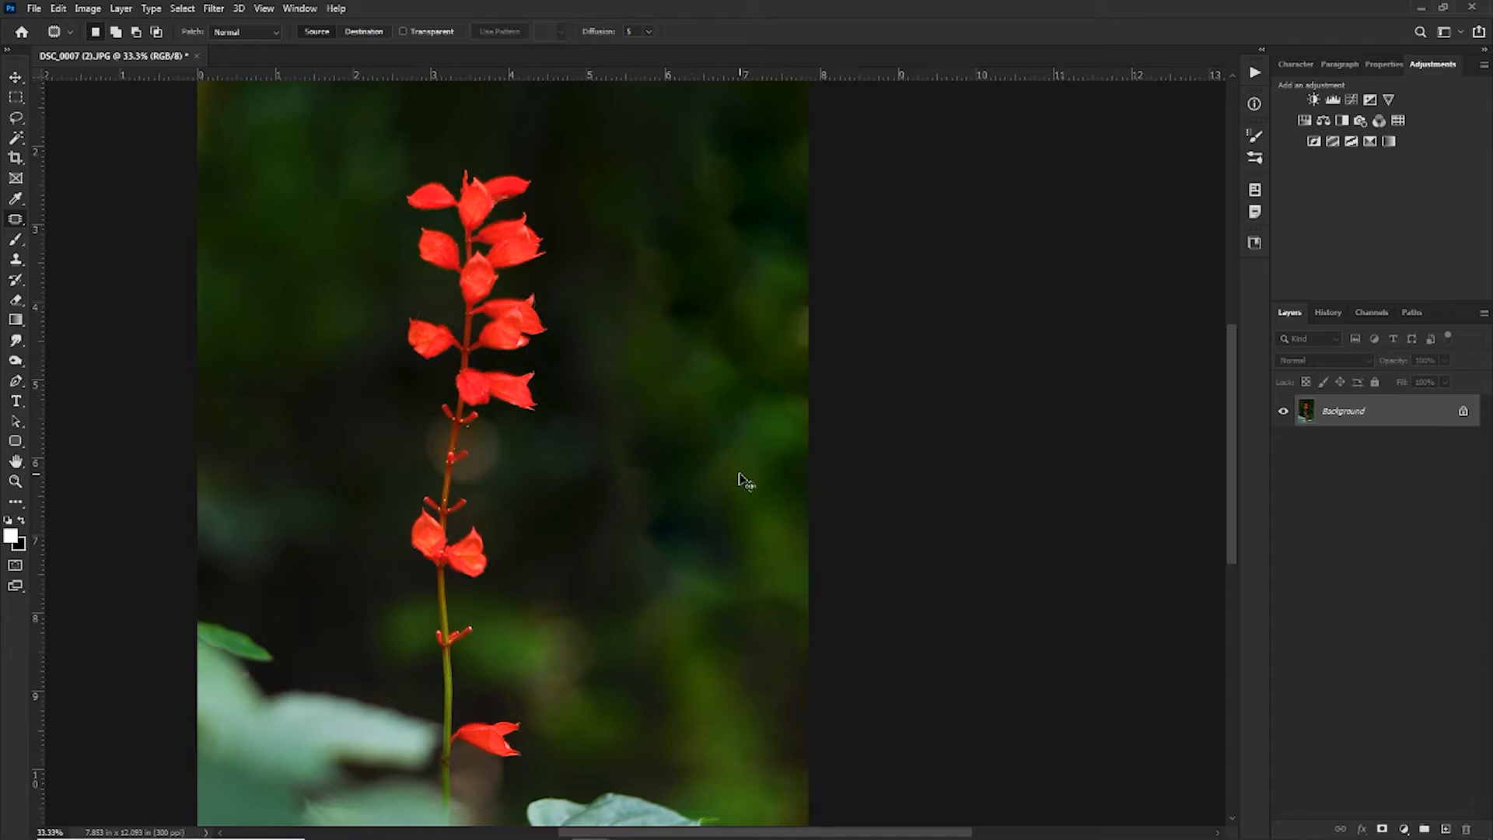
Step: Patch the remaining bright spots near the photo's right edge, upper-left corner and top edge with dark background
key(ctrl+minus)
mouse_move(865, 381)
mouse_down()
mouse_move(829, 387)
mouse_move(922, 371)
mouse_move(868, 374)
mouse_move(813, 334)
mouse_move(745, 428)
mouse_move(767, 427)
mouse_up()
click(788, 250)
mouse_move(426, 167)
mouse_down()
mouse_move(350, 222)
mouse_move(363, 66)
mouse_move(462, 76)
mouse_move(475, 137)
mouse_move(460, 259)
mouse_up()
key(ctrl+d)
mouse_move(606, 120)
mouse_down()
mouse_move(513, 134)
mouse_move(499, 110)
mouse_move(589, 100)
mouse_move(628, 122)
mouse_move(621, 145)
mouse_move(593, 125)
mouse_move(626, 164)
mouse_move(661, 153)
mouse_up()
key(ctrl+d)
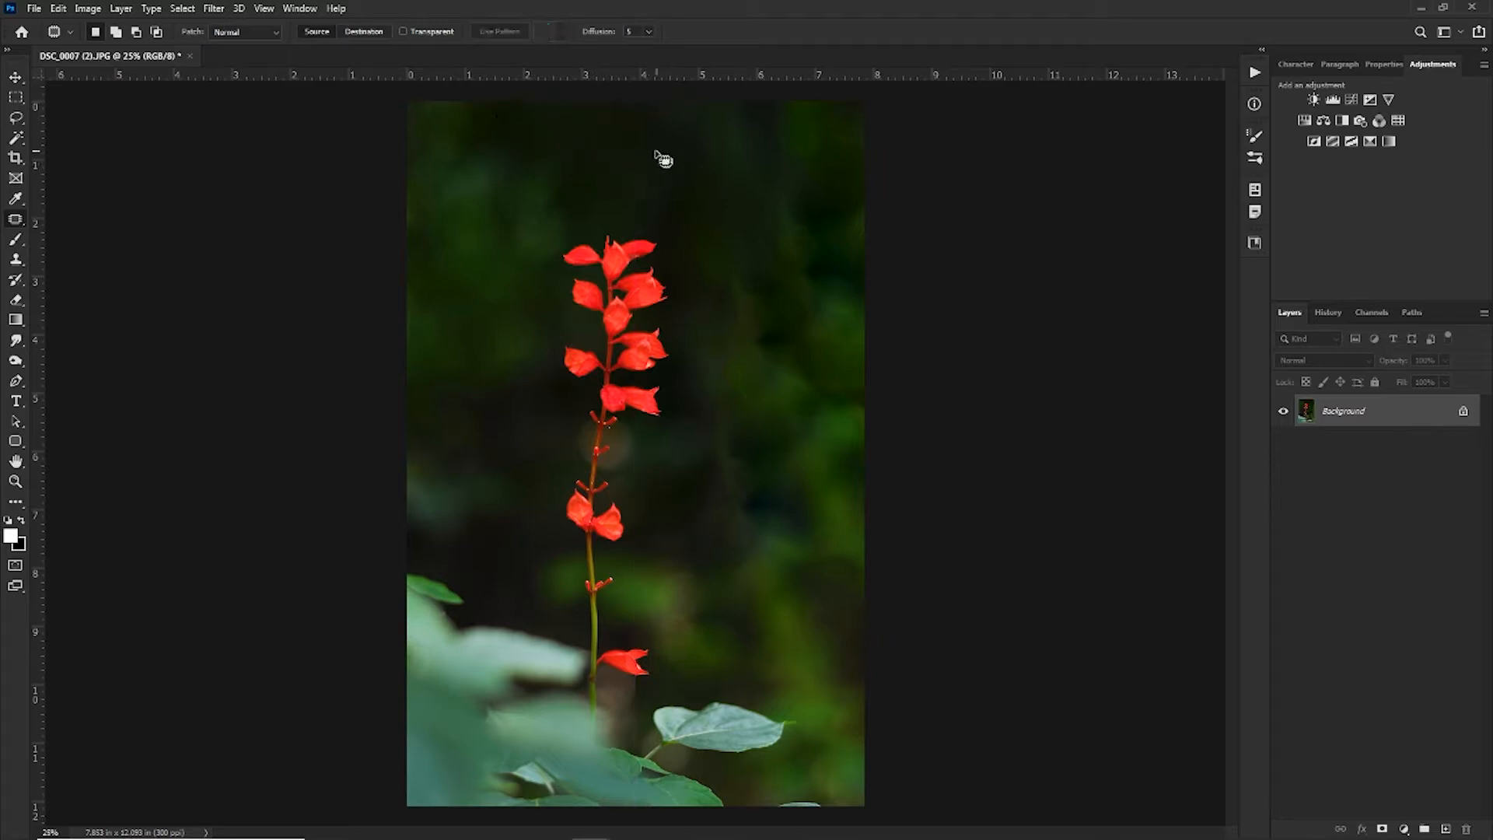
Step: Open the Camera Raw Filter and set Exposure to -0.10, Contrast +9, Highlights -10, Shadows -16 and Blacks -12
key(ctrl+minus)
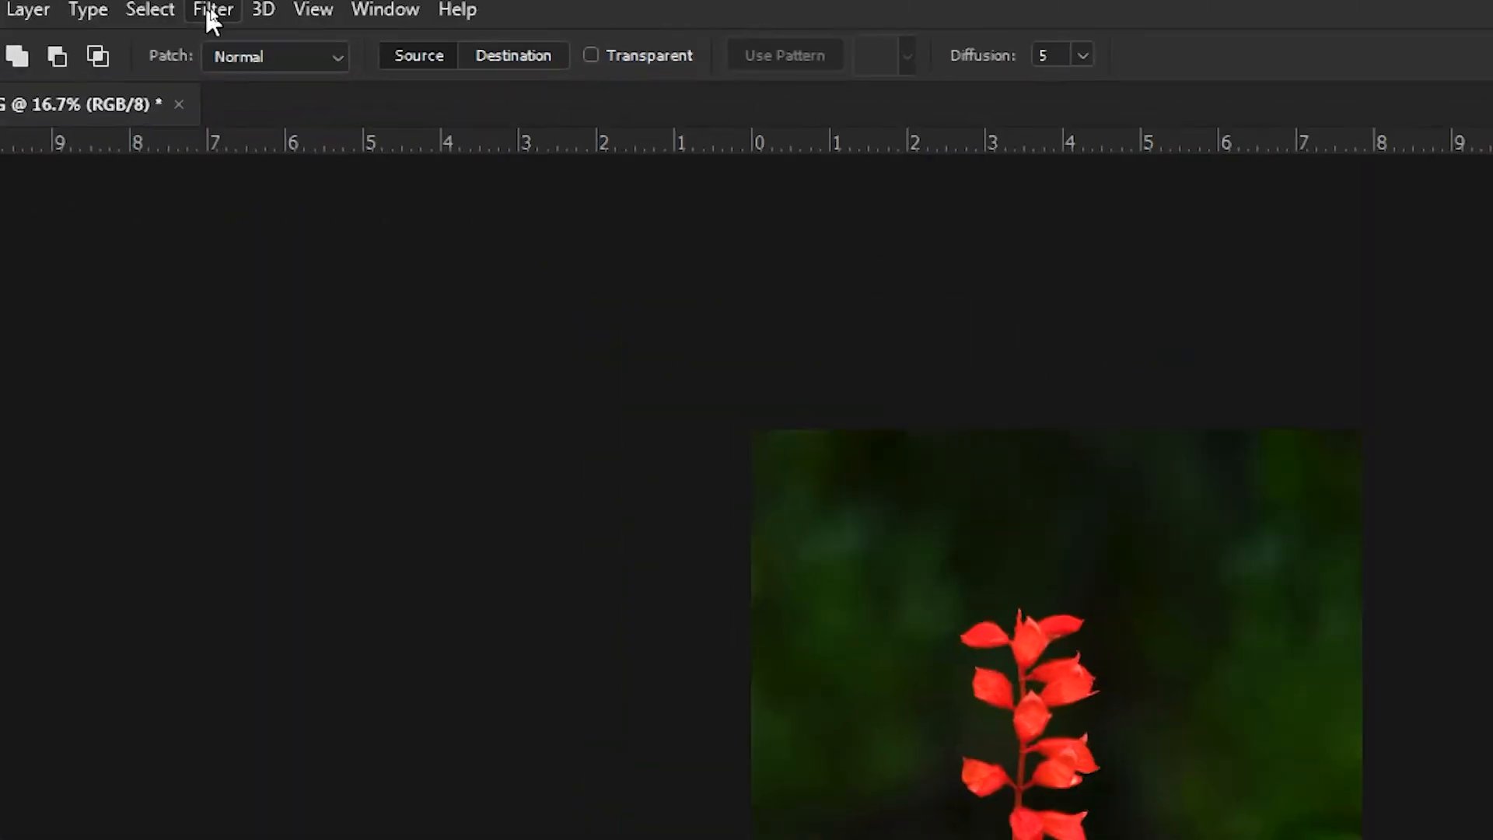
click(213, 9)
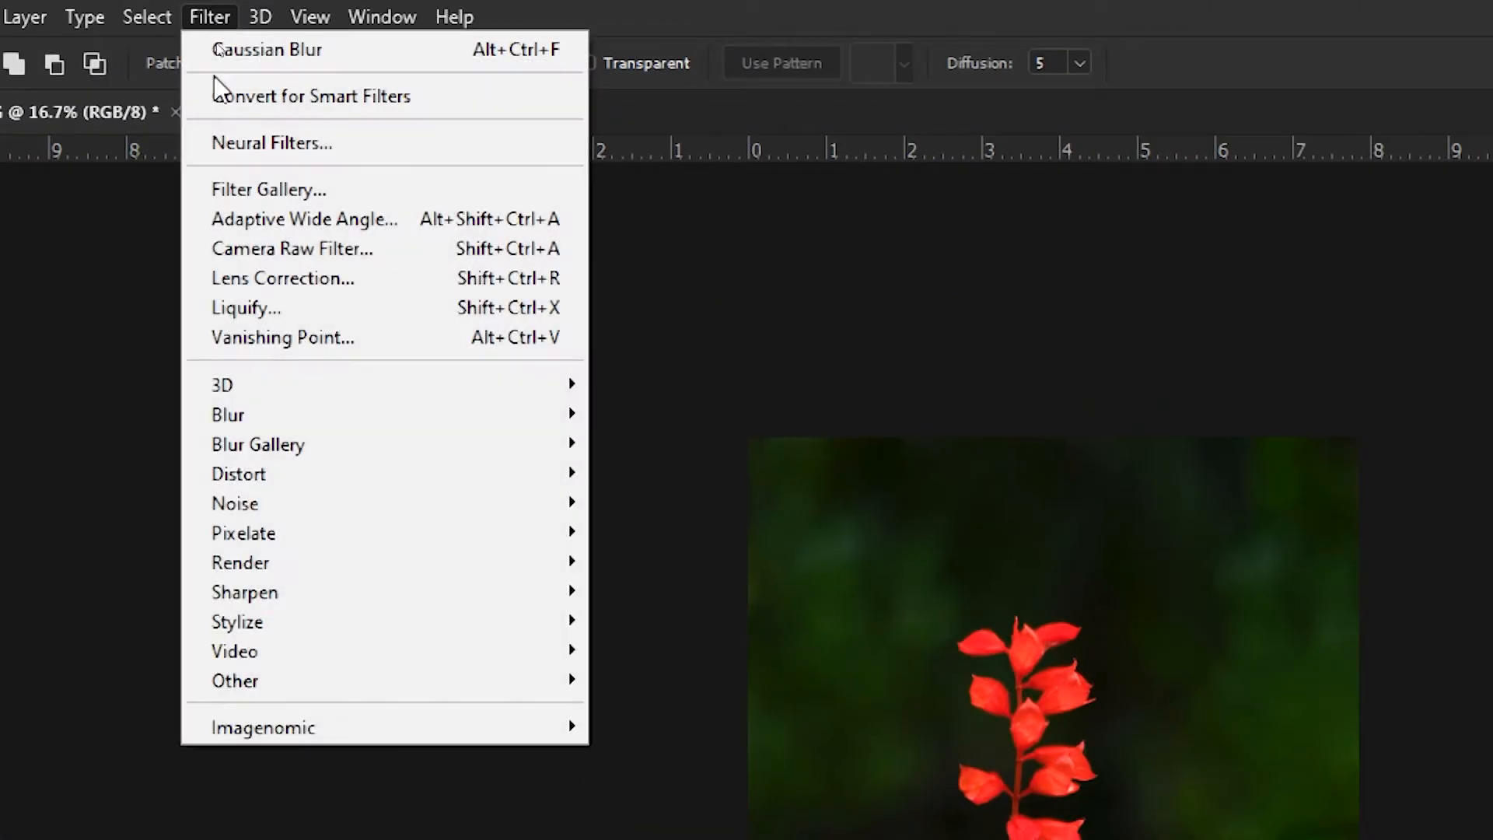
click(264, 251)
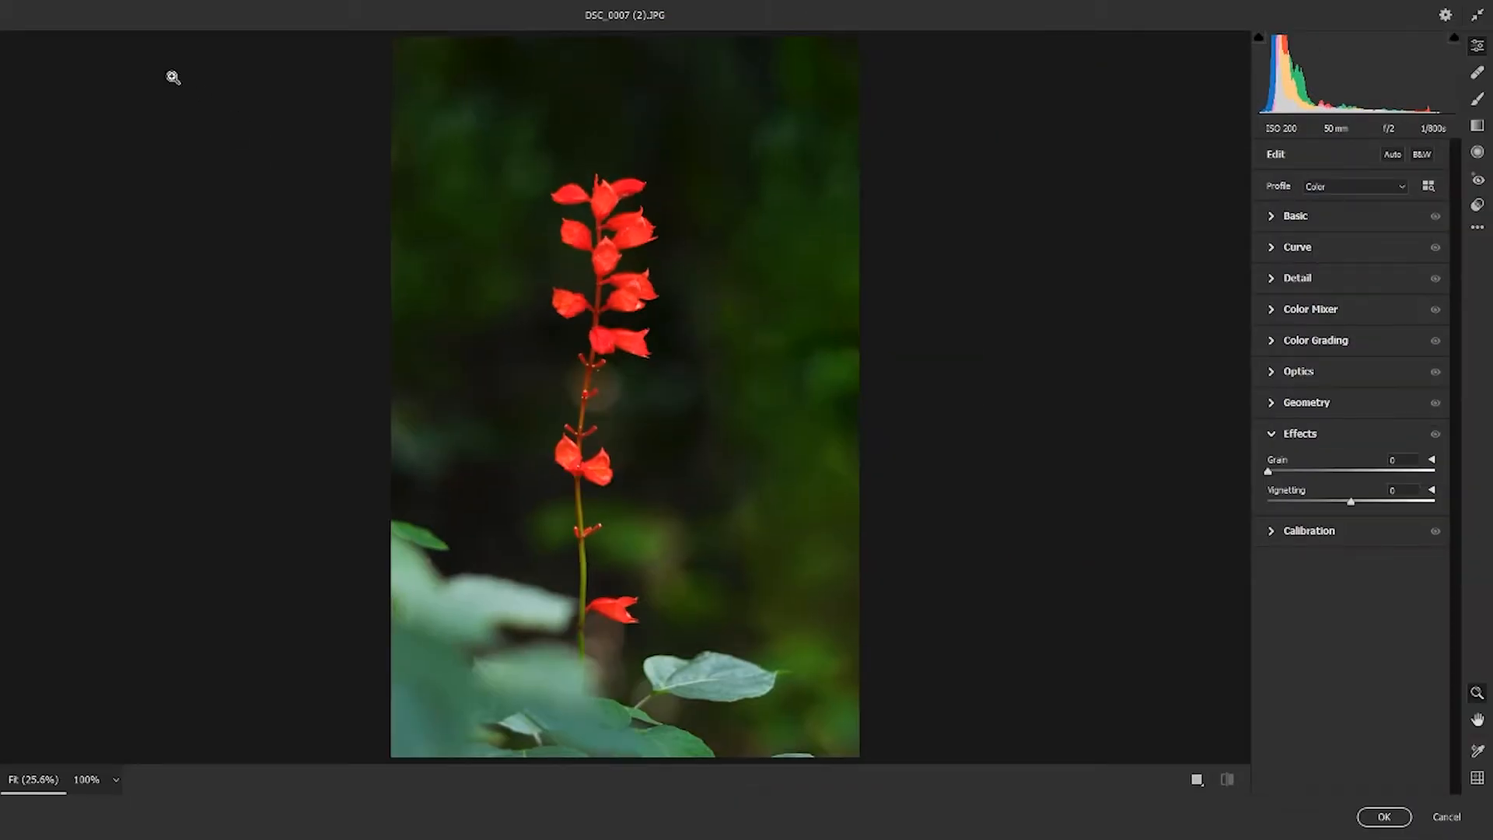
click(1273, 225)
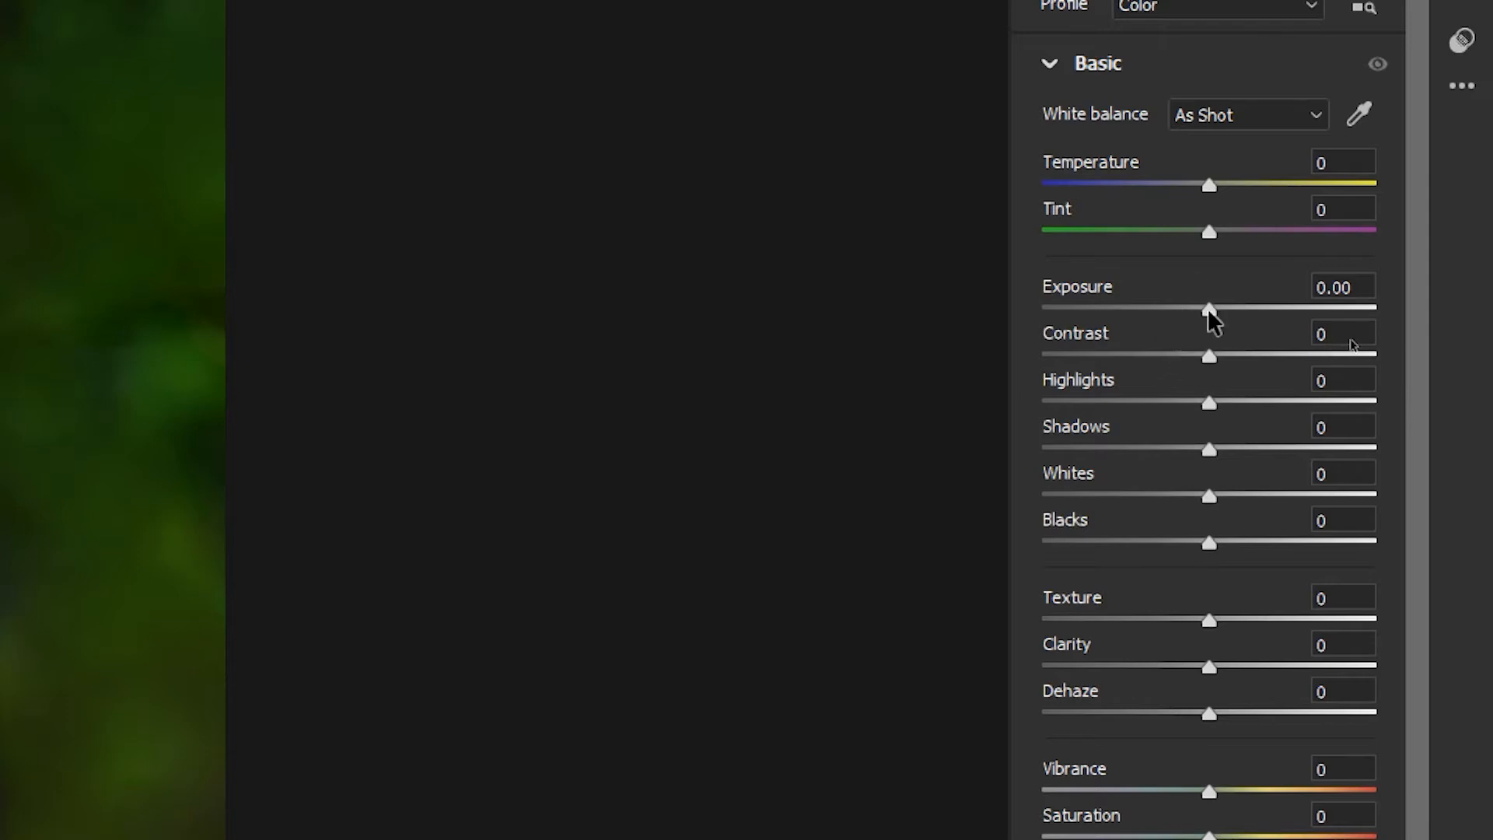
drag(1207, 308, 1228, 355)
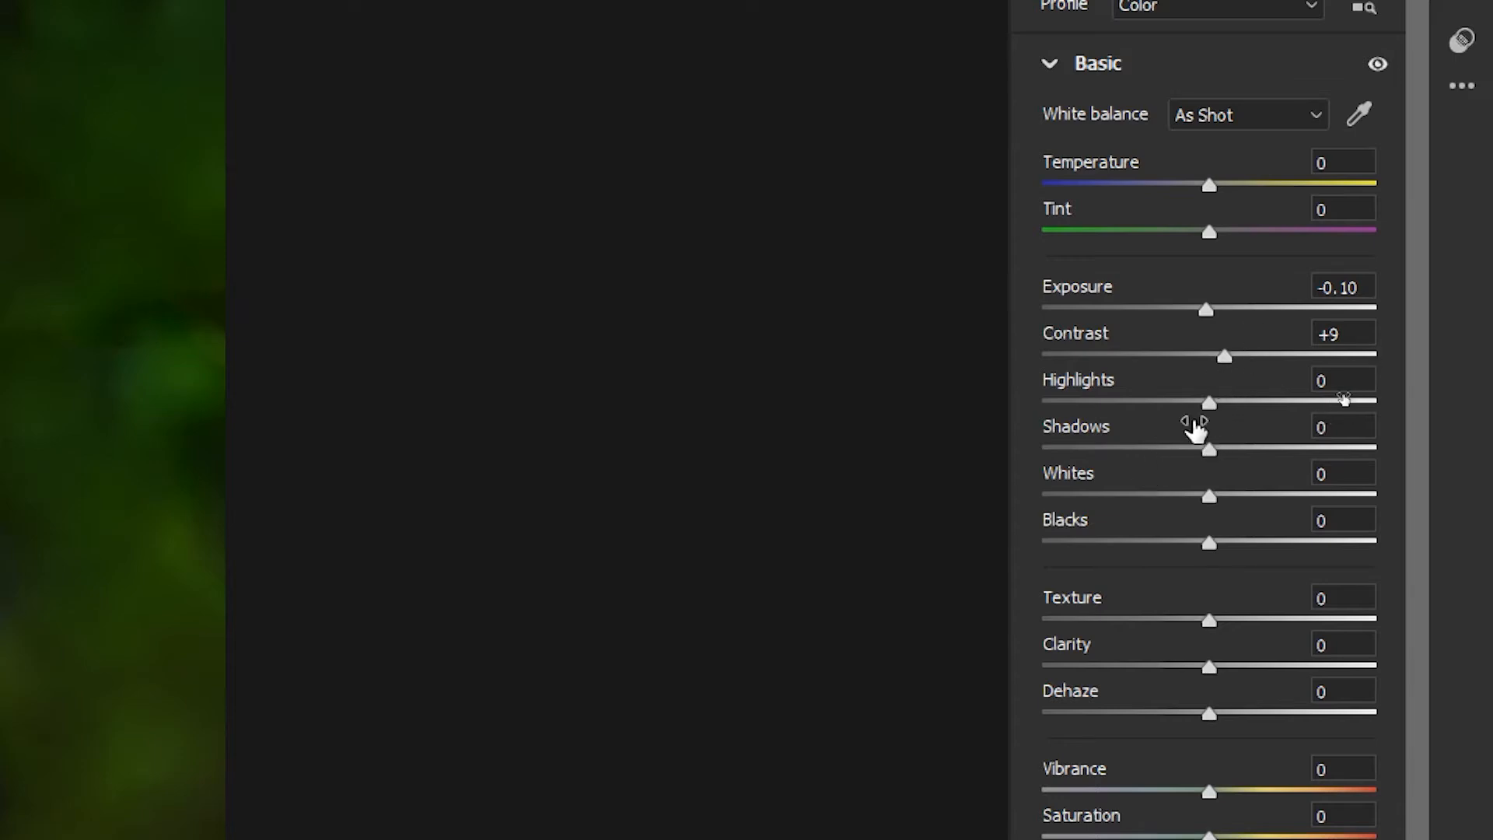
drag(1209, 403, 1198, 404)
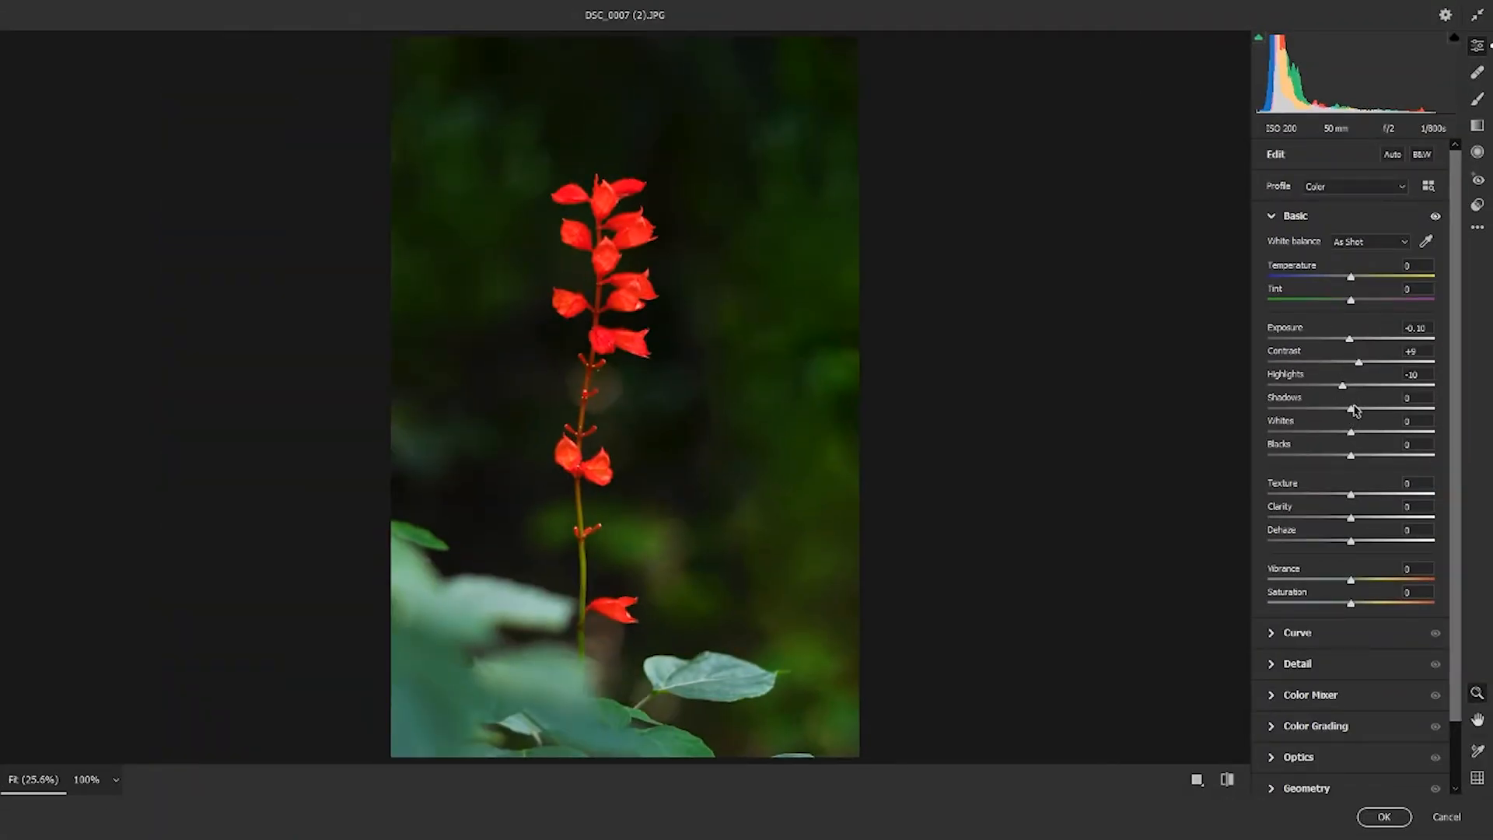
drag(1354, 414, 1343, 415)
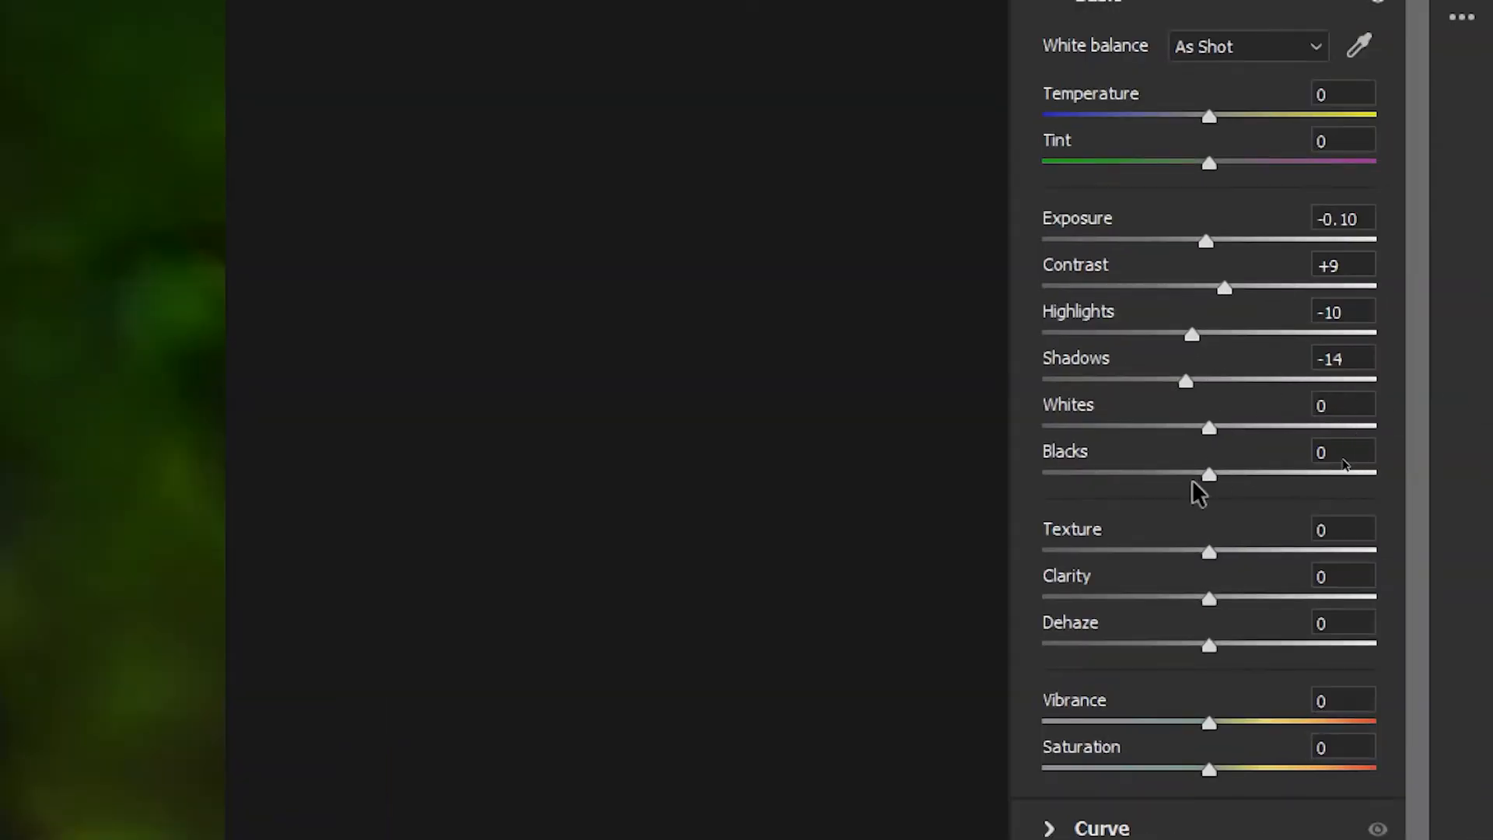
drag(1210, 476, 1189, 476)
drag(1186, 381, 1183, 382)
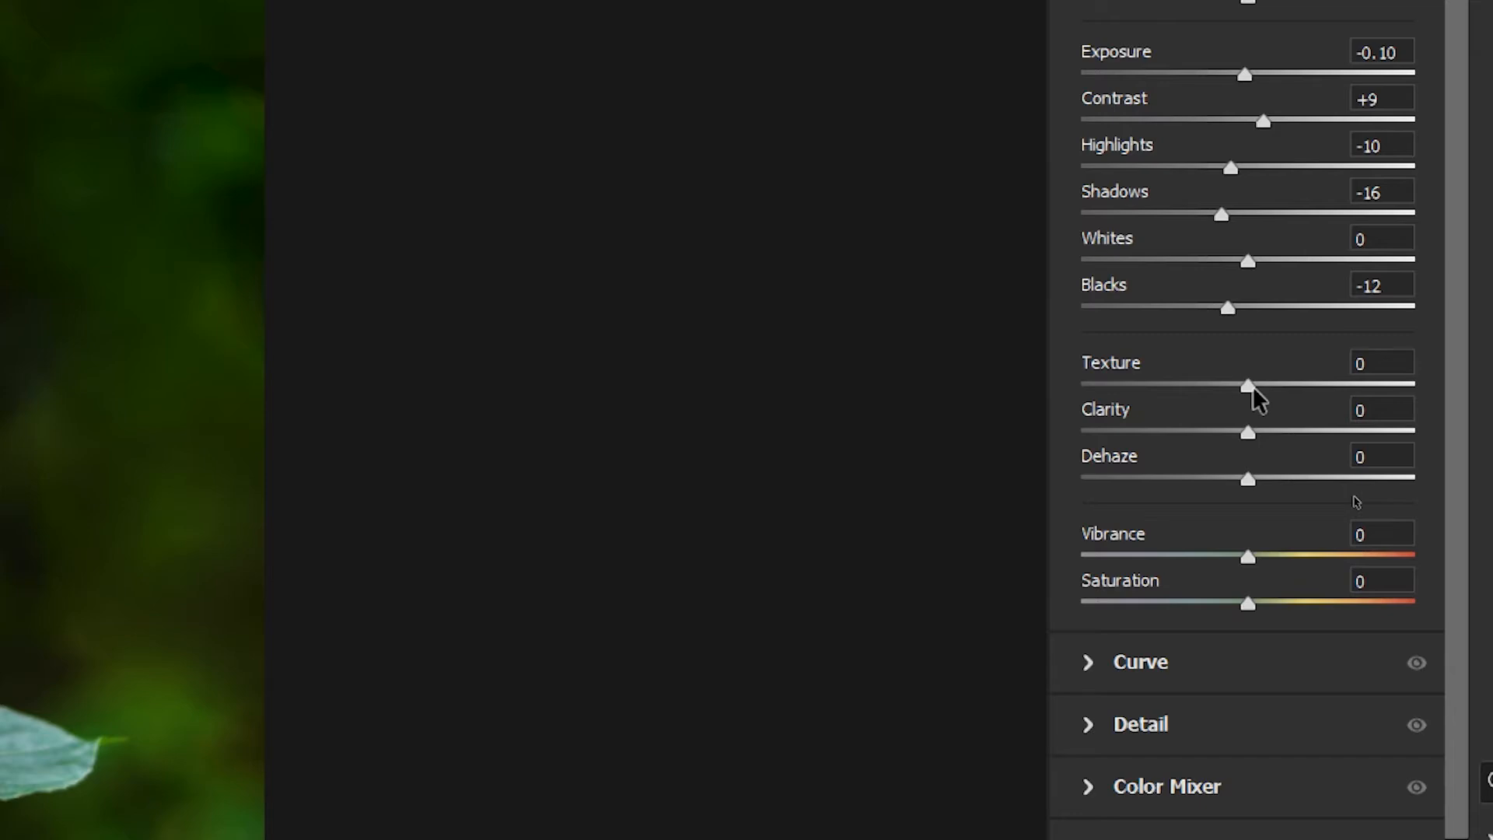
Step: Set Texture to +3, Clarity -4, Dehaze +3, Vibrance -4 and Saturation -9
drag(1250, 388, 1256, 482)
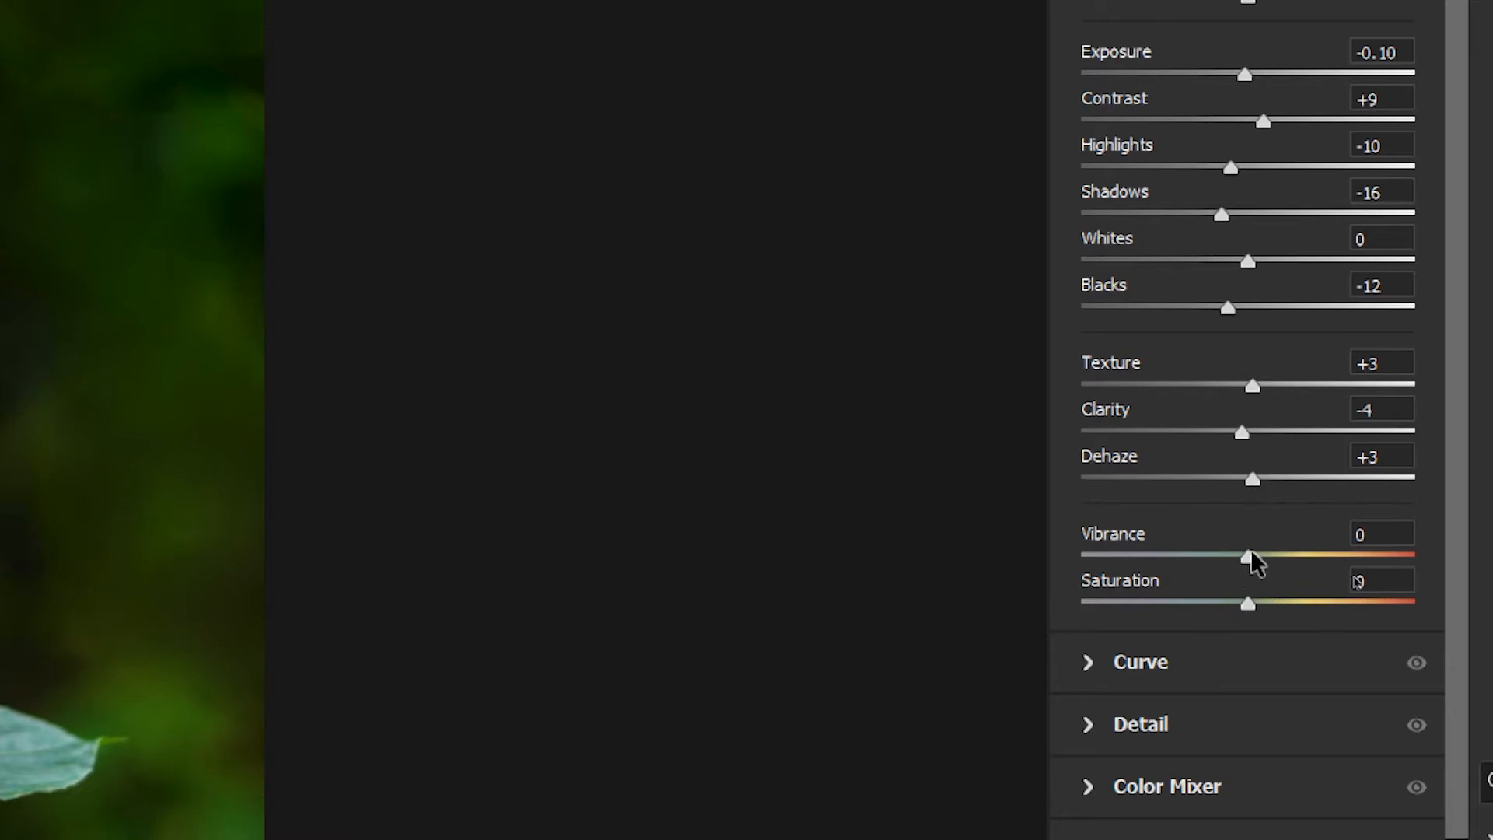
drag(1248, 556, 1232, 605)
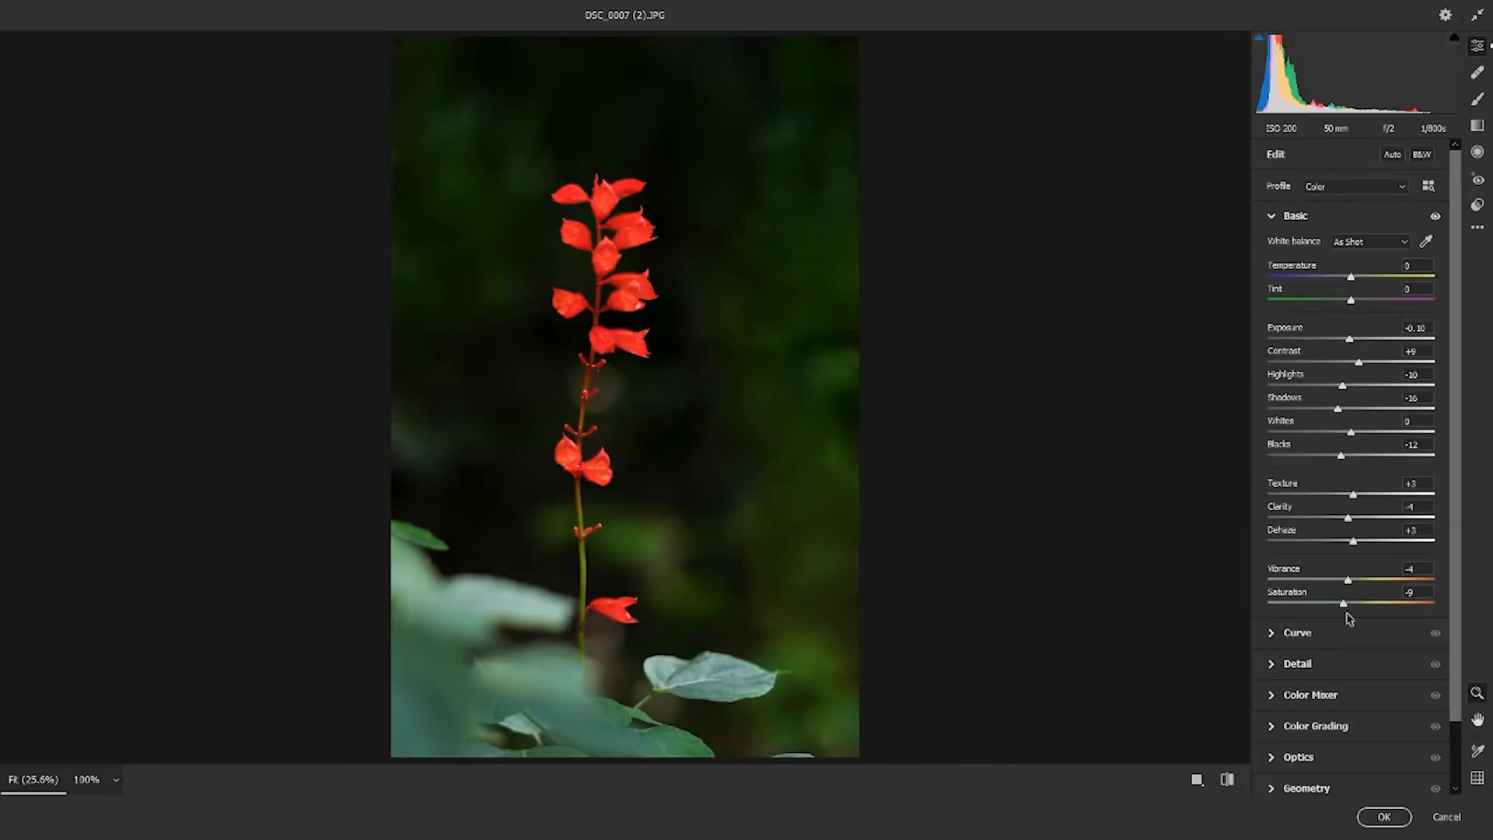
Step: In the Detail settings, set Sharpening to 5, Noise Reduction to 3 and Color Noise Reduction to 4
click(1274, 667)
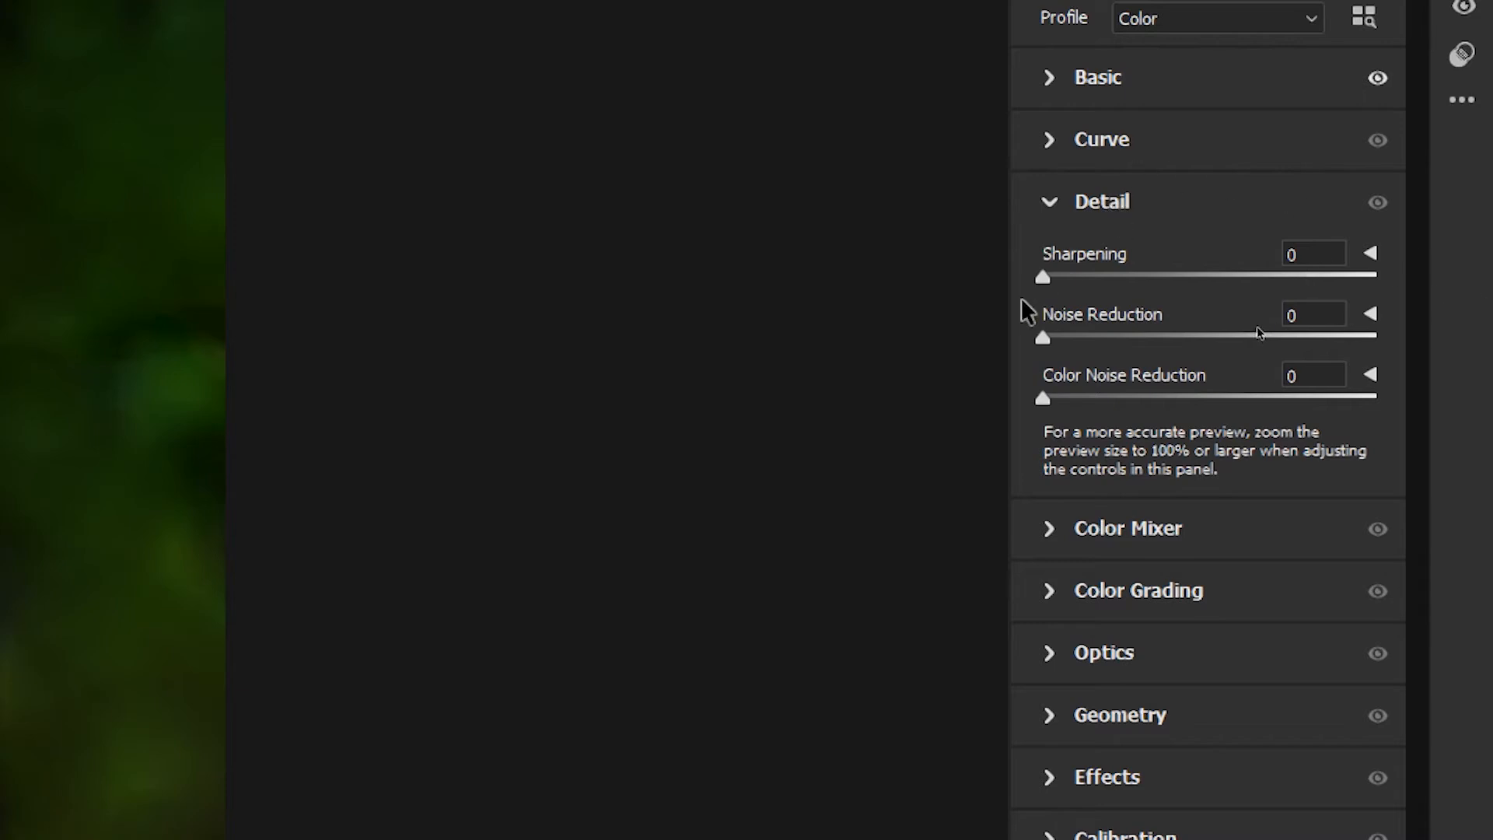
drag(1042, 278, 1055, 282)
drag(1046, 335, 1055, 337)
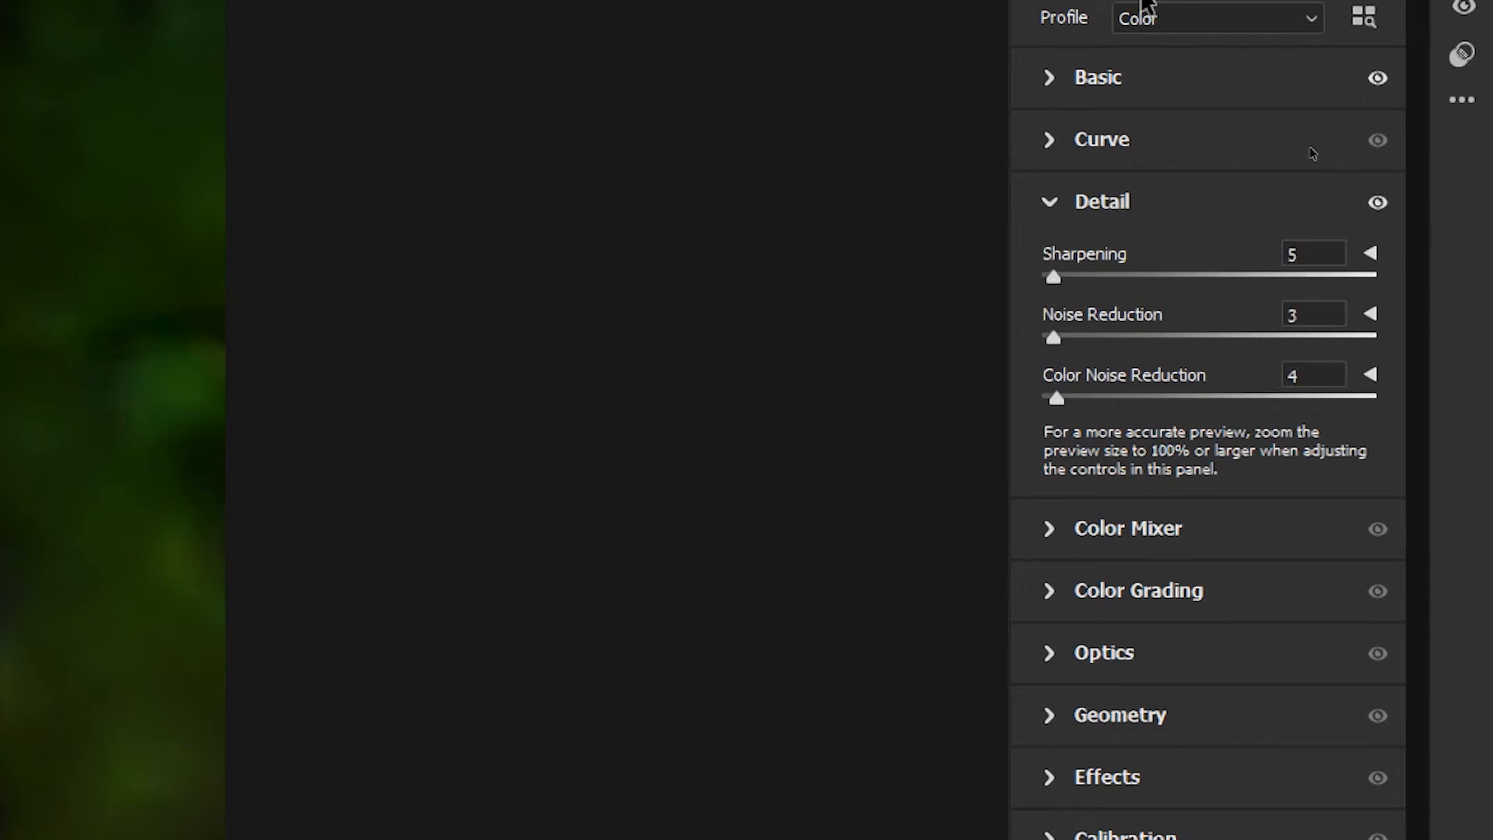
Step: Lower Clarity to -12 in the Basic settings and apply the Camera Raw Filter
click(1095, 216)
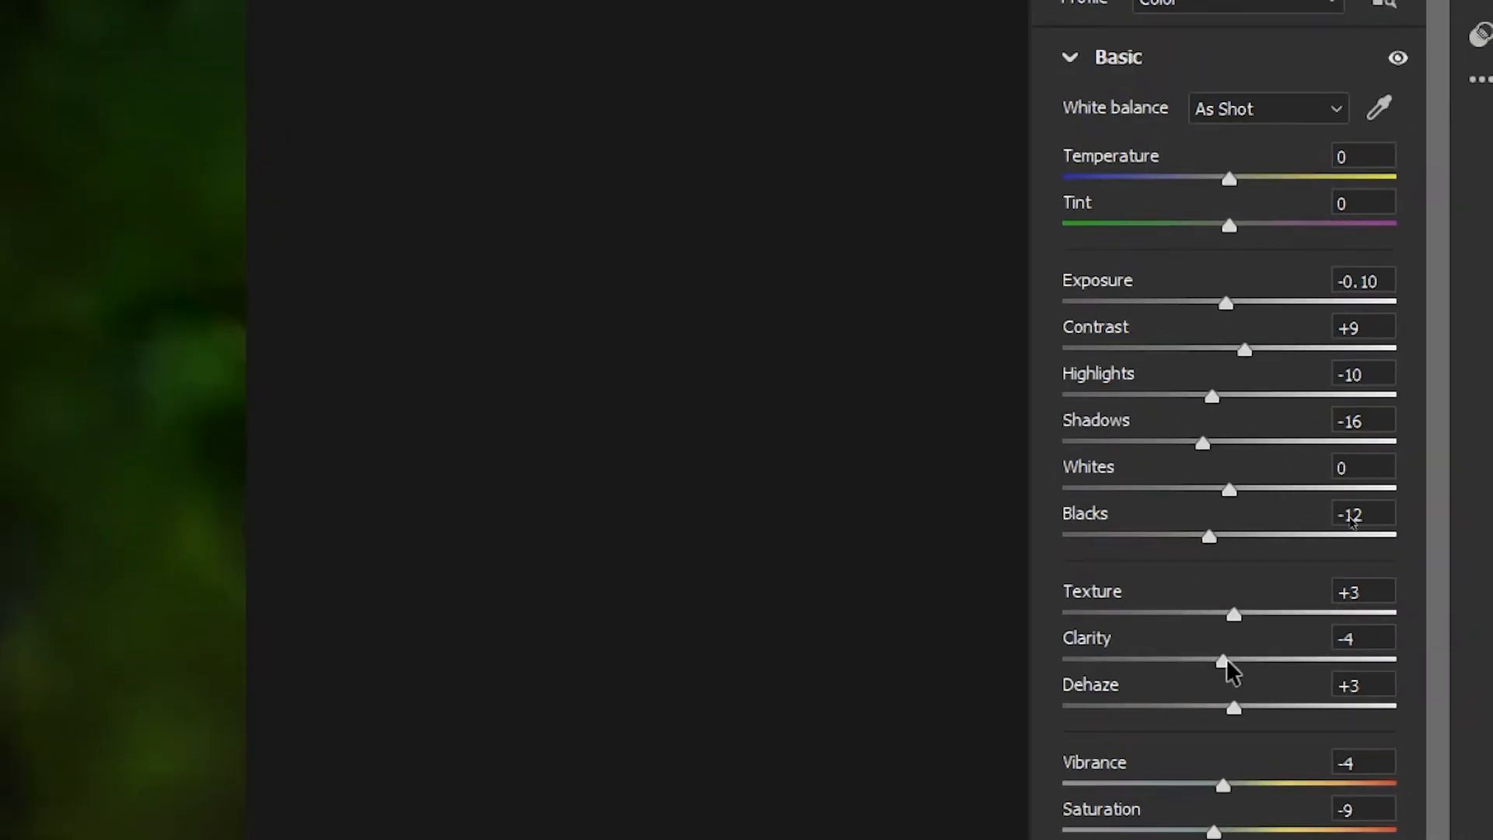
drag(1226, 661, 1211, 661)
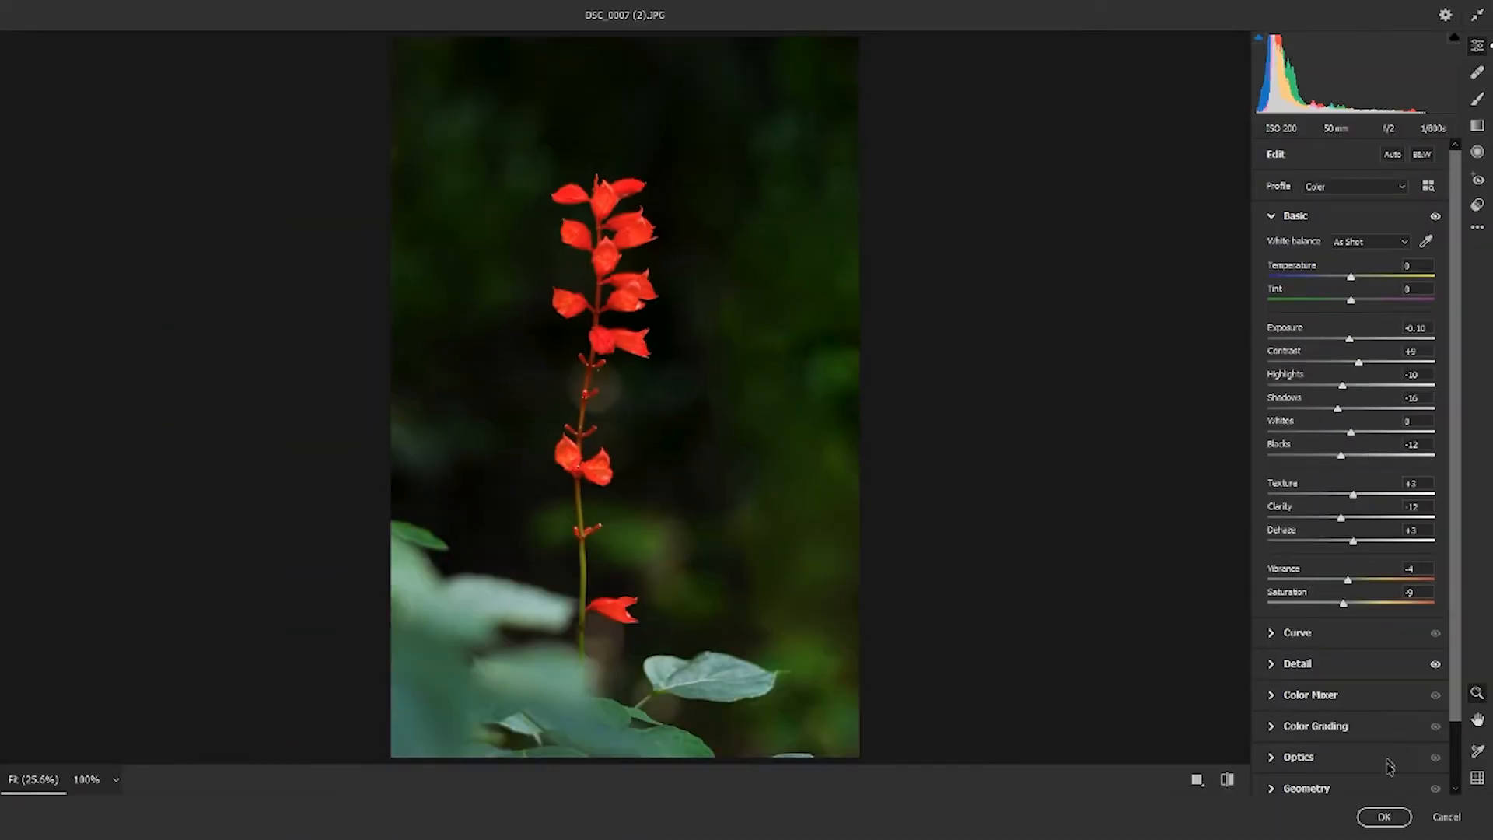
click(1385, 817)
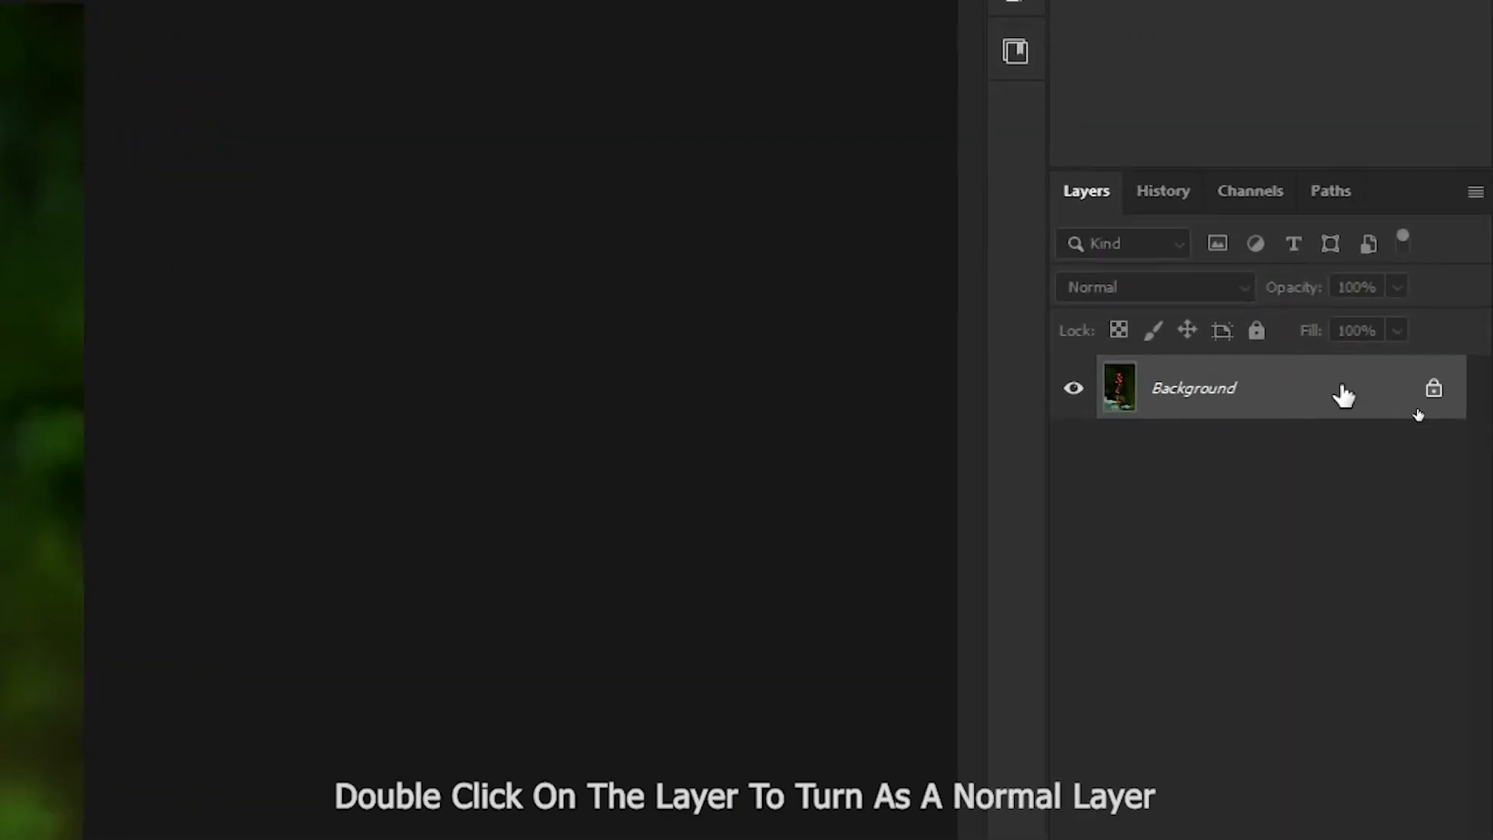
Step: Convert the Background into a normal layer named Layer 0 and duplicate it as Layer 0 copy
double_click(1343, 389)
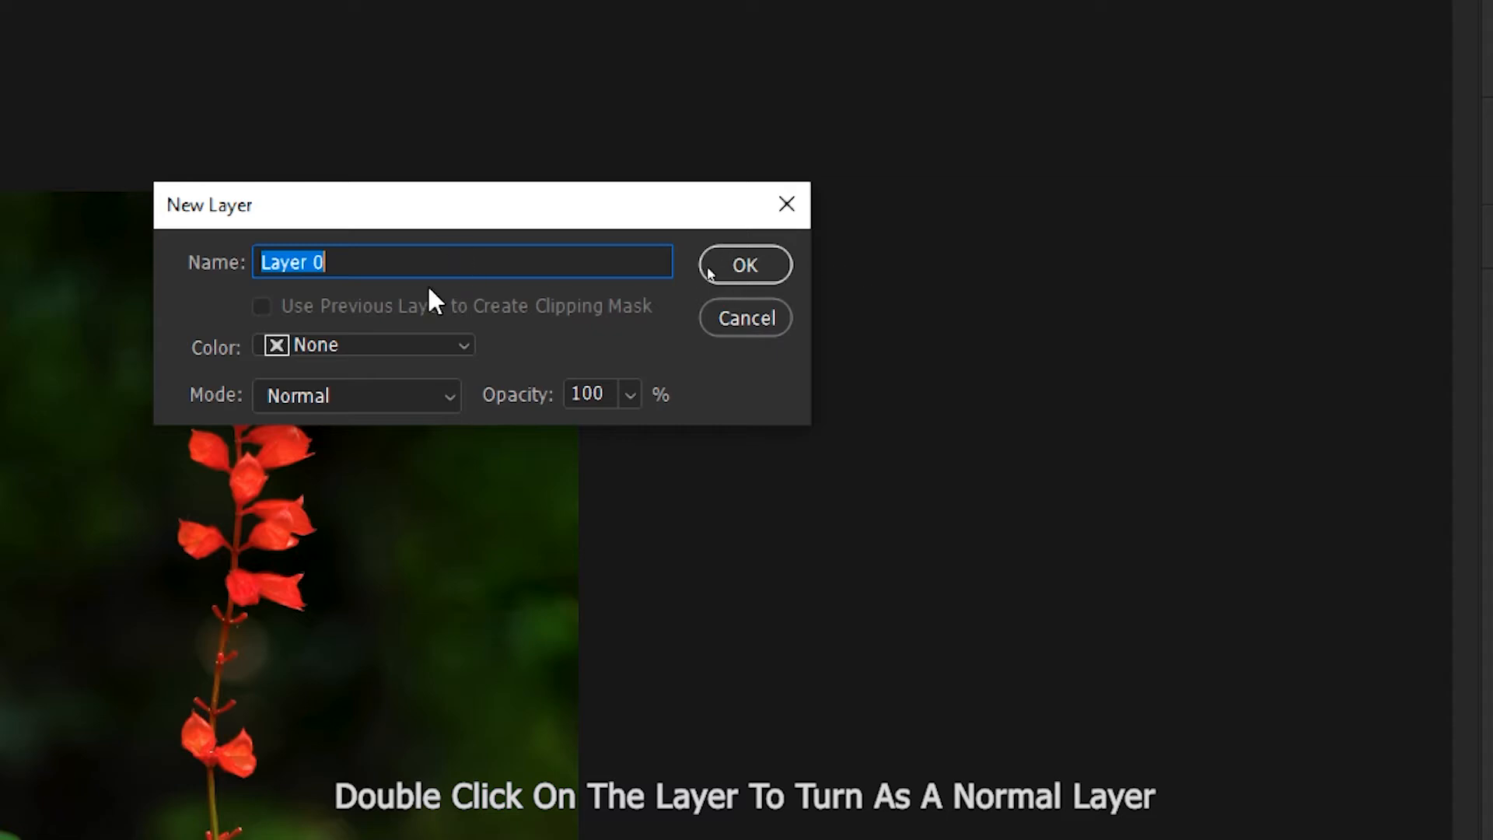
click(759, 270)
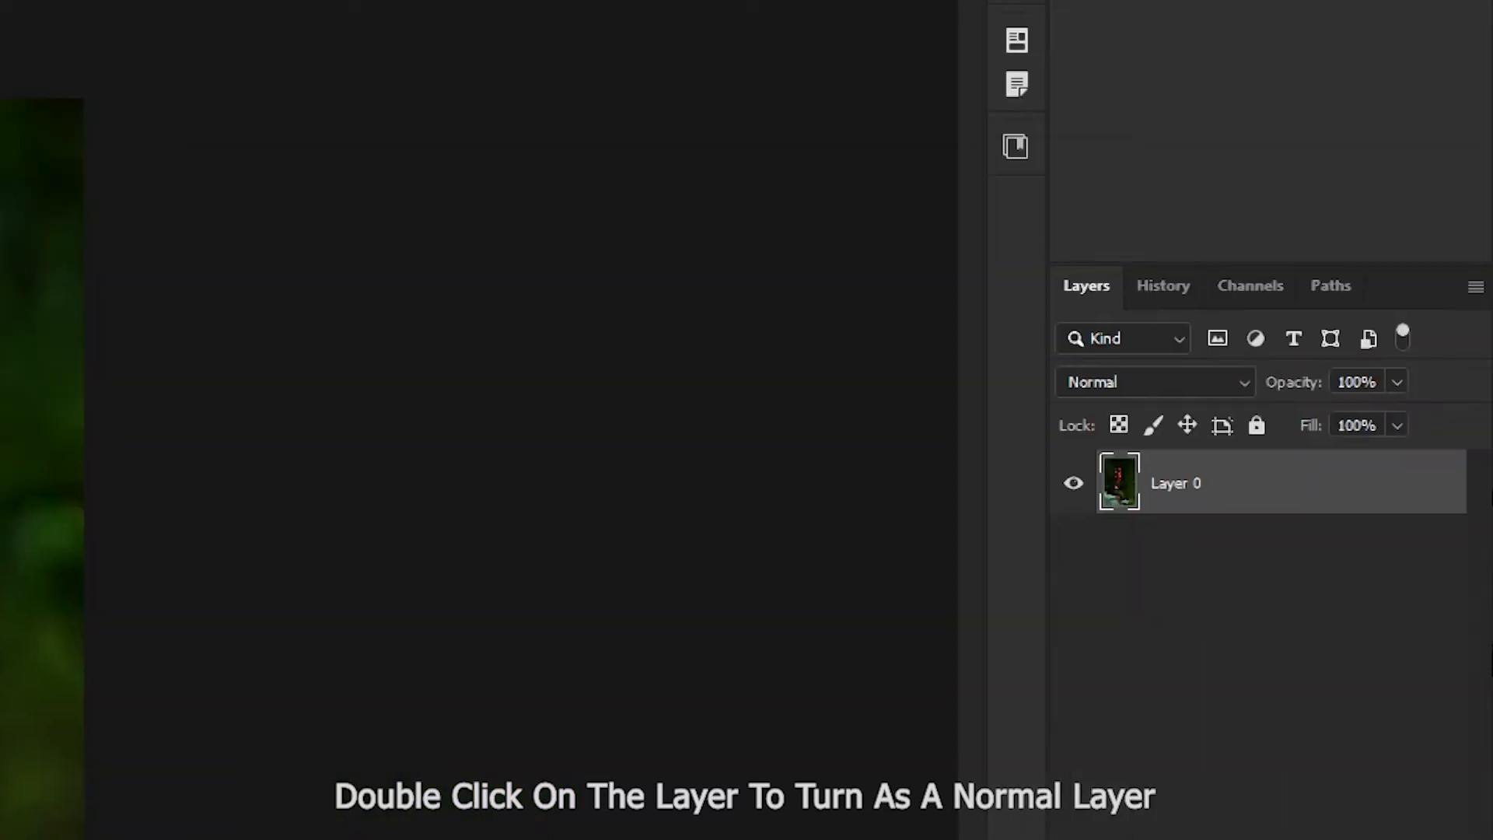
right_click(1273, 484)
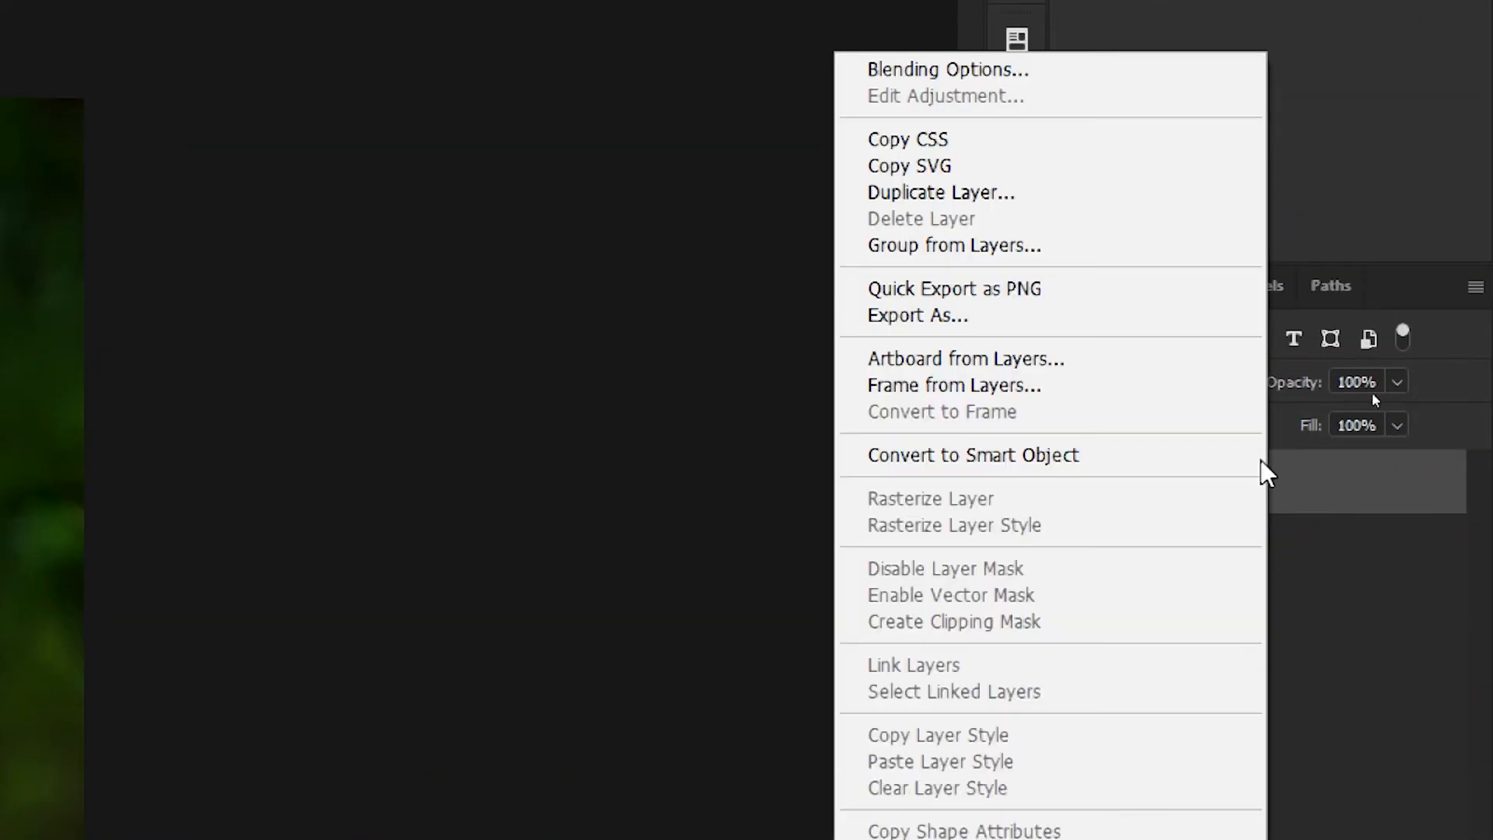
click(977, 207)
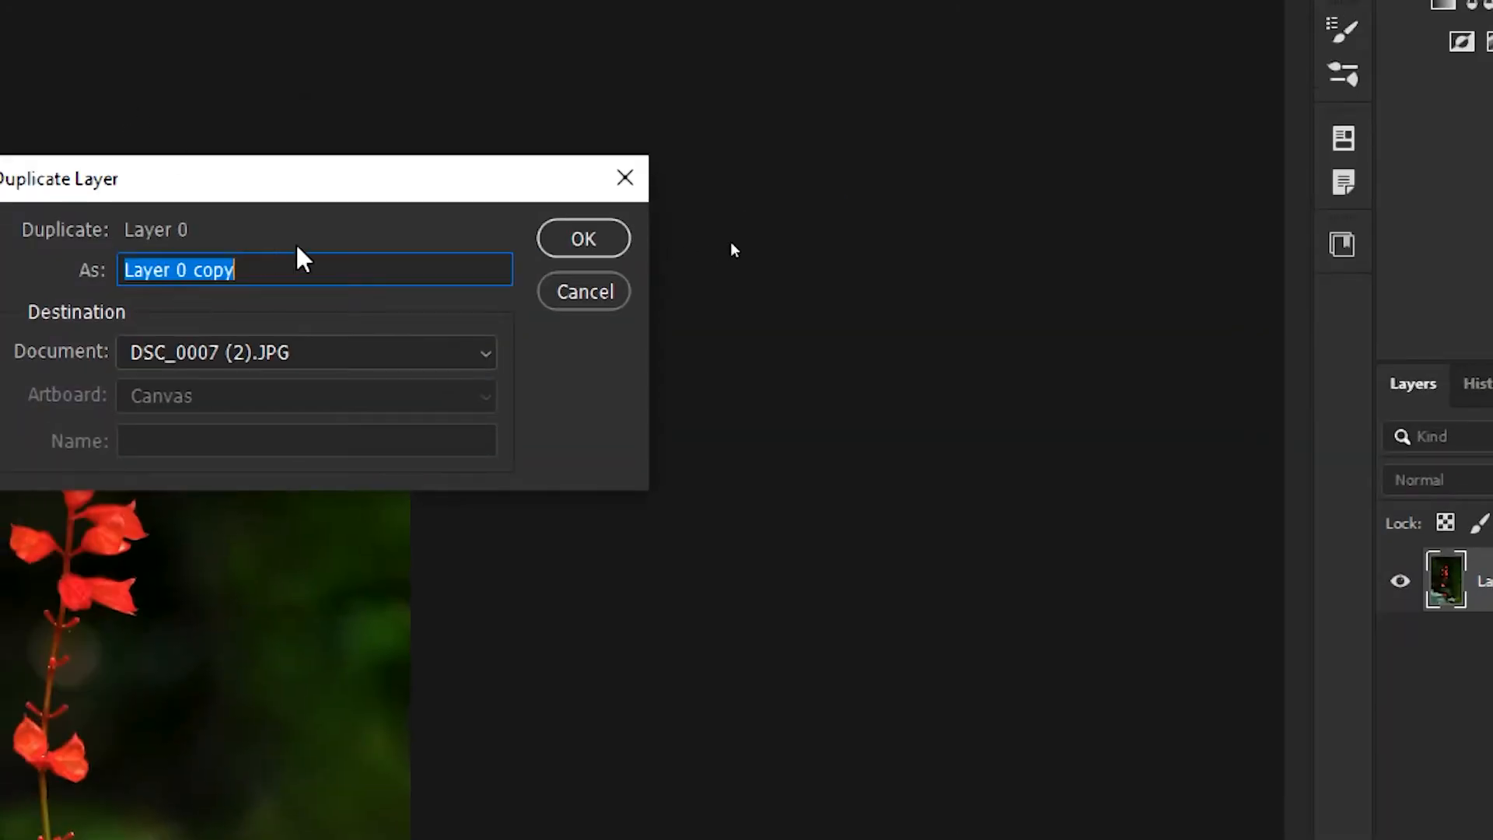
click(618, 239)
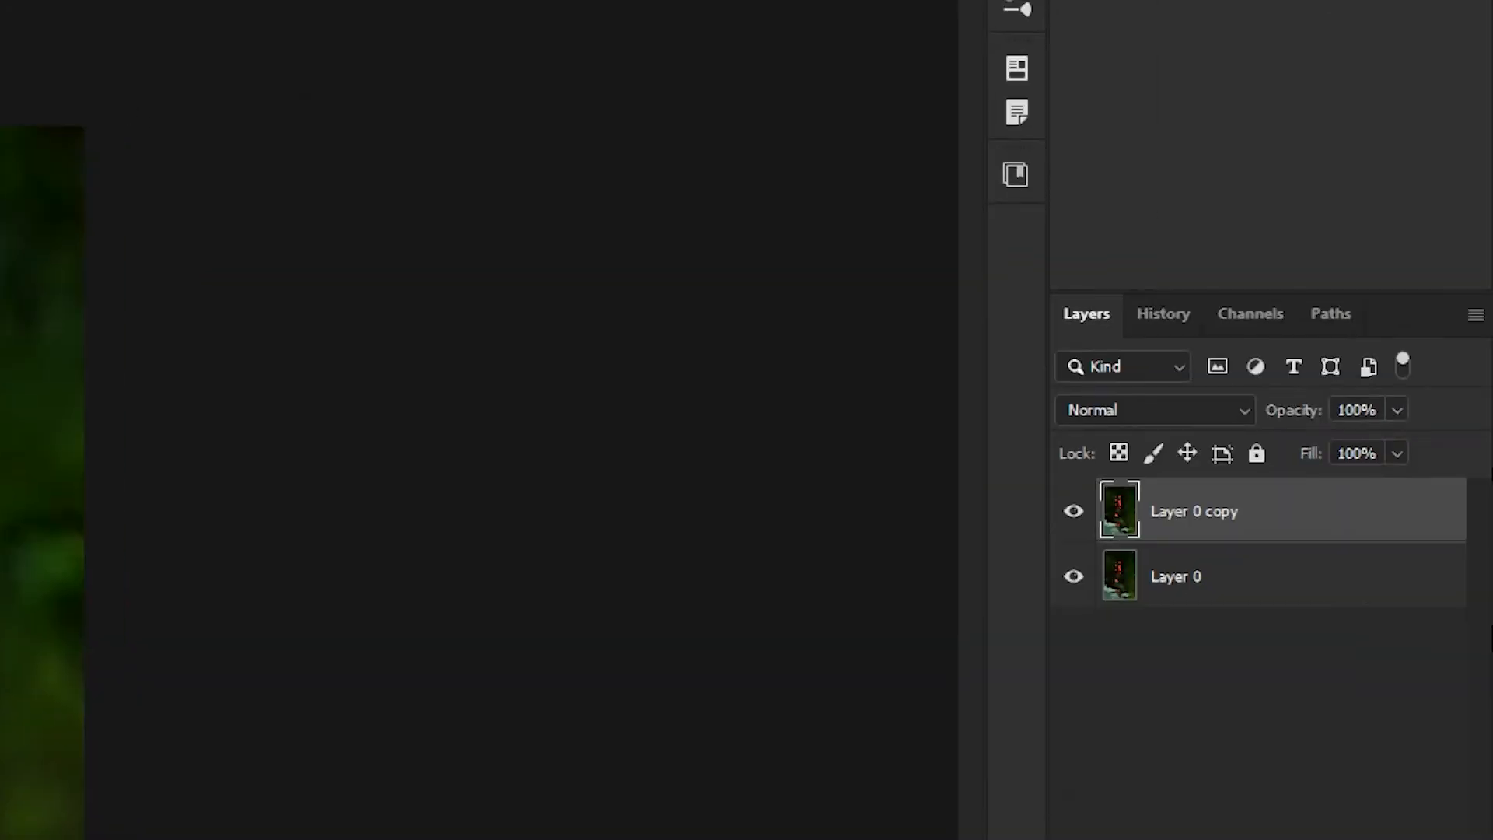
Step: Rename the lower layer, Layer 0, as Original
click(1182, 590)
double_click(1182, 581)
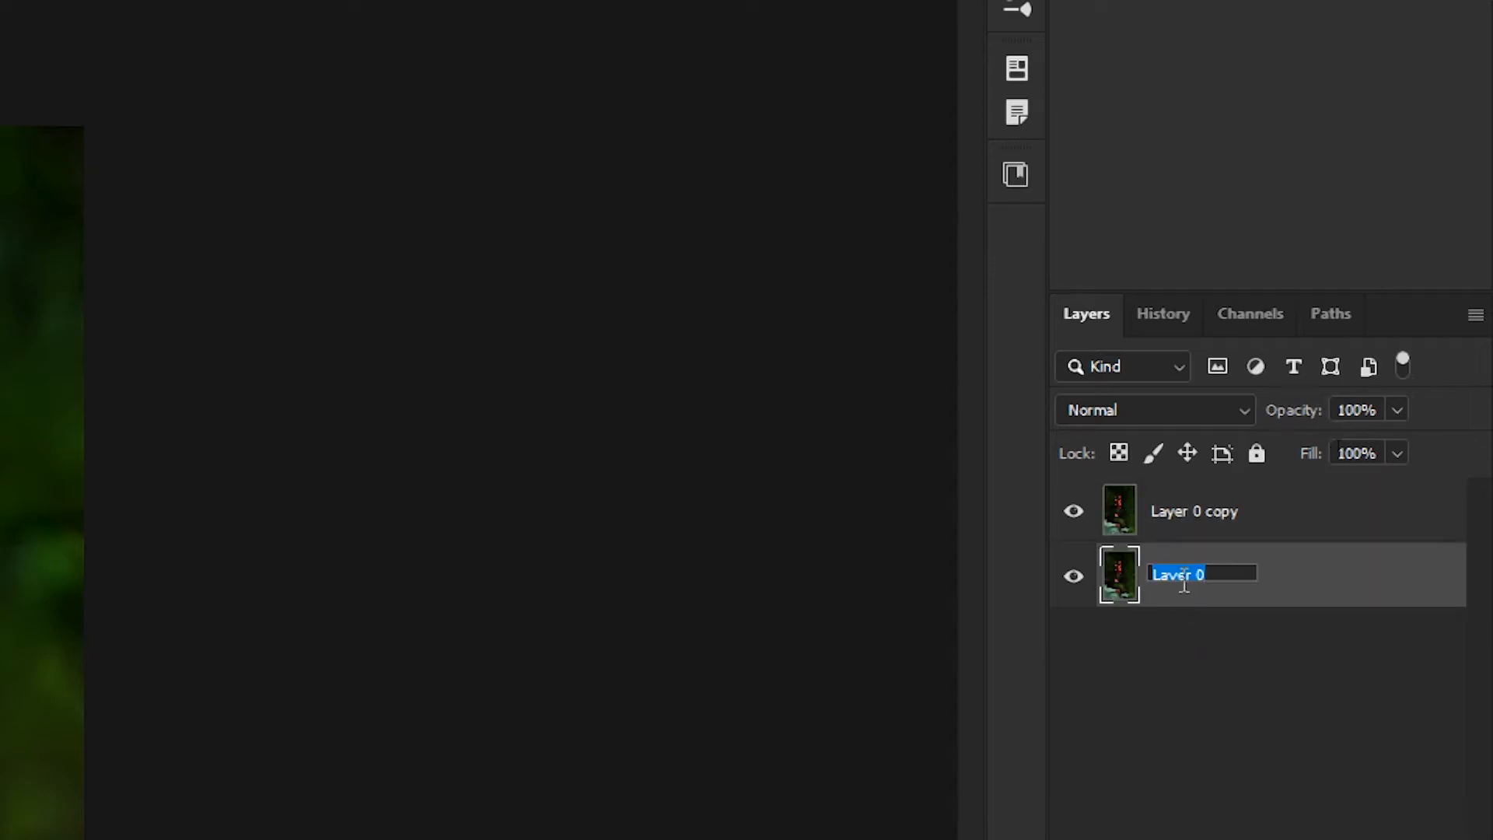
text(Original)
key(Return)
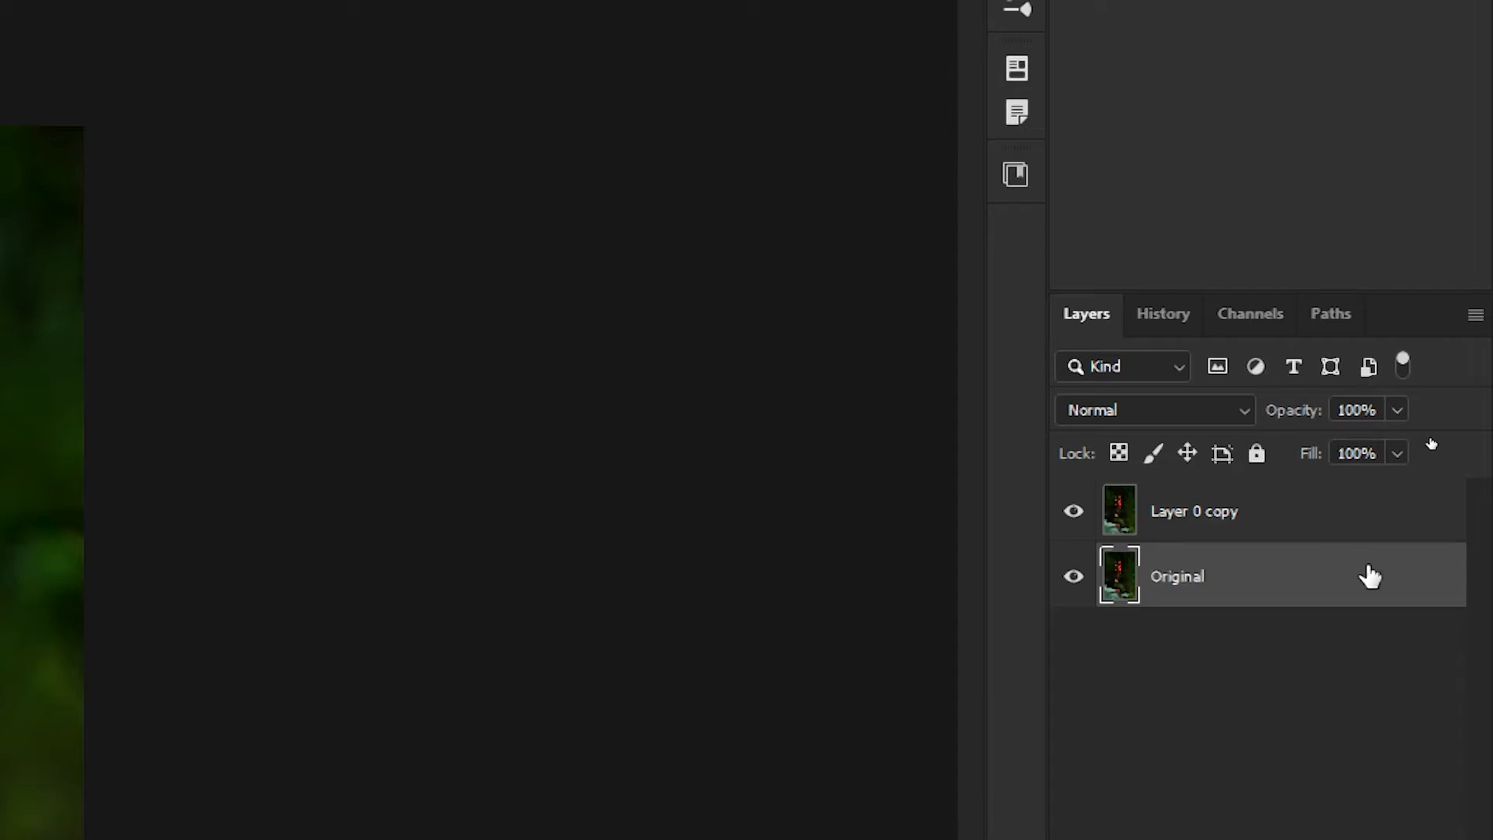
Step: Rename the duplicate layer, Layer 0 copy, as Blur
double_click(1179, 515)
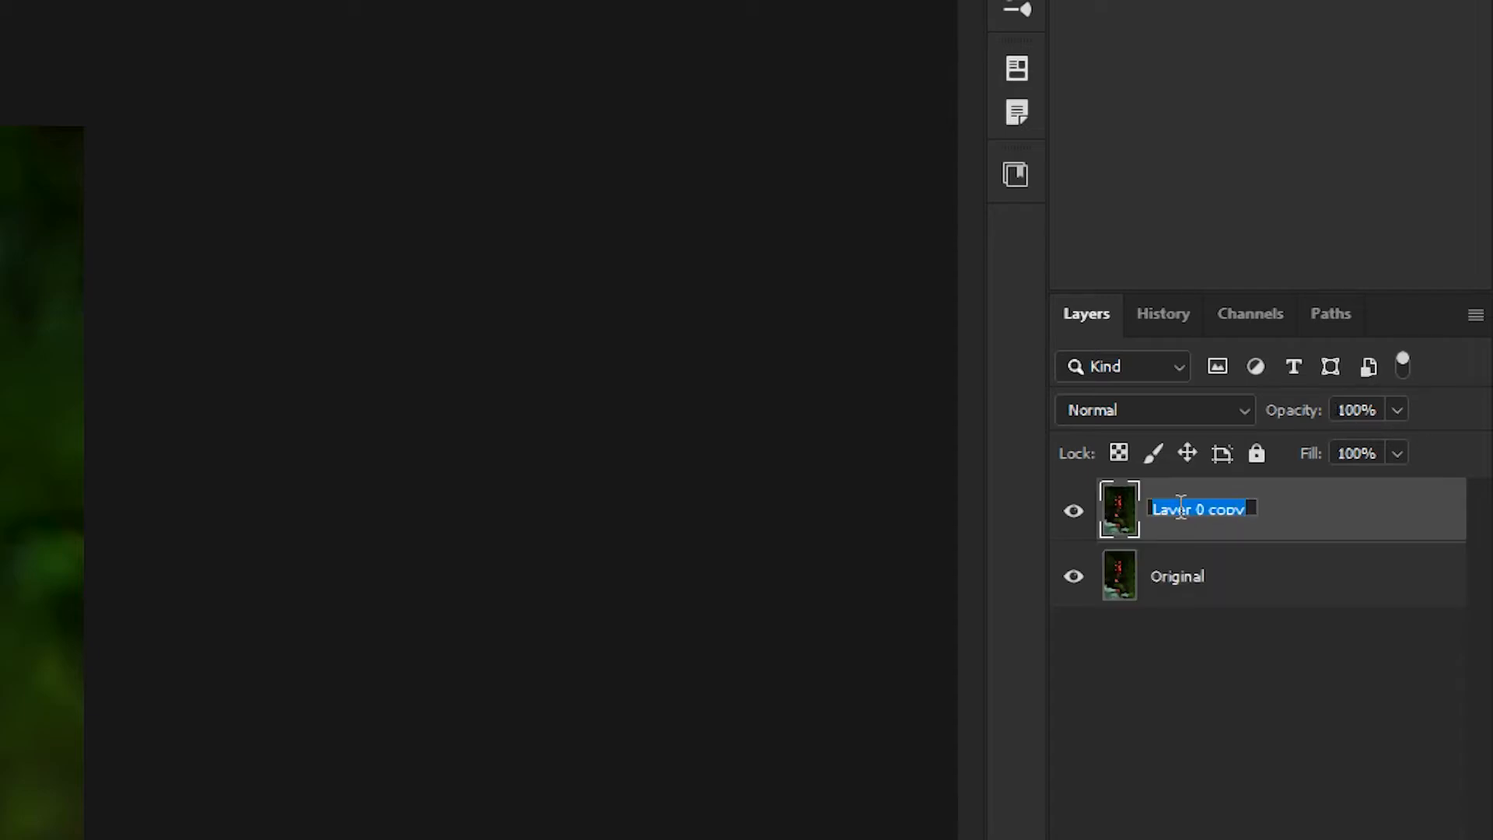
text(Blu)
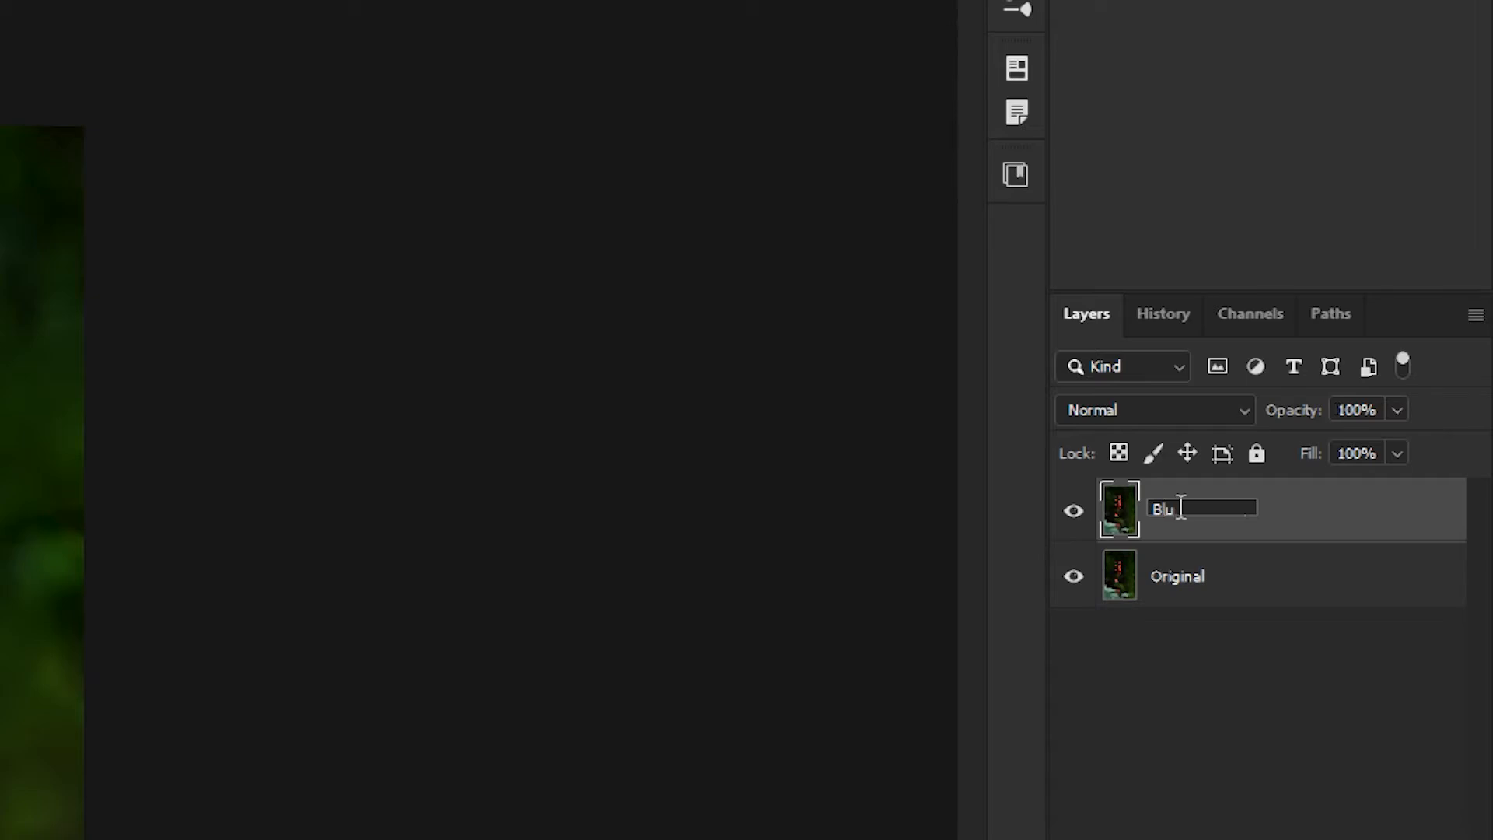
text(r)
key(Return)
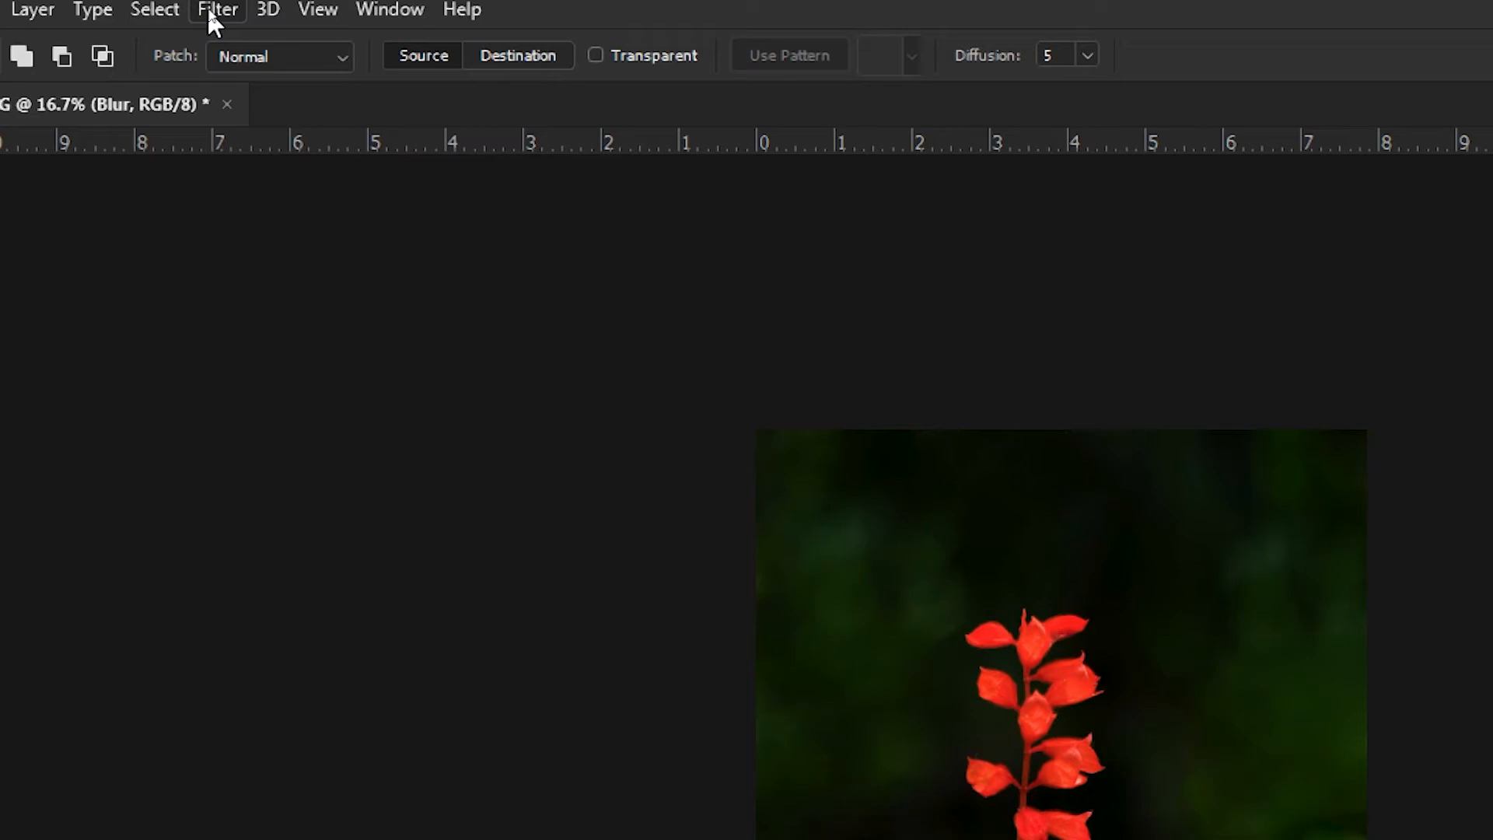
Step: Apply a Gaussian Blur with a 20.8-pixel radius to the Blur layer
click(211, 8)
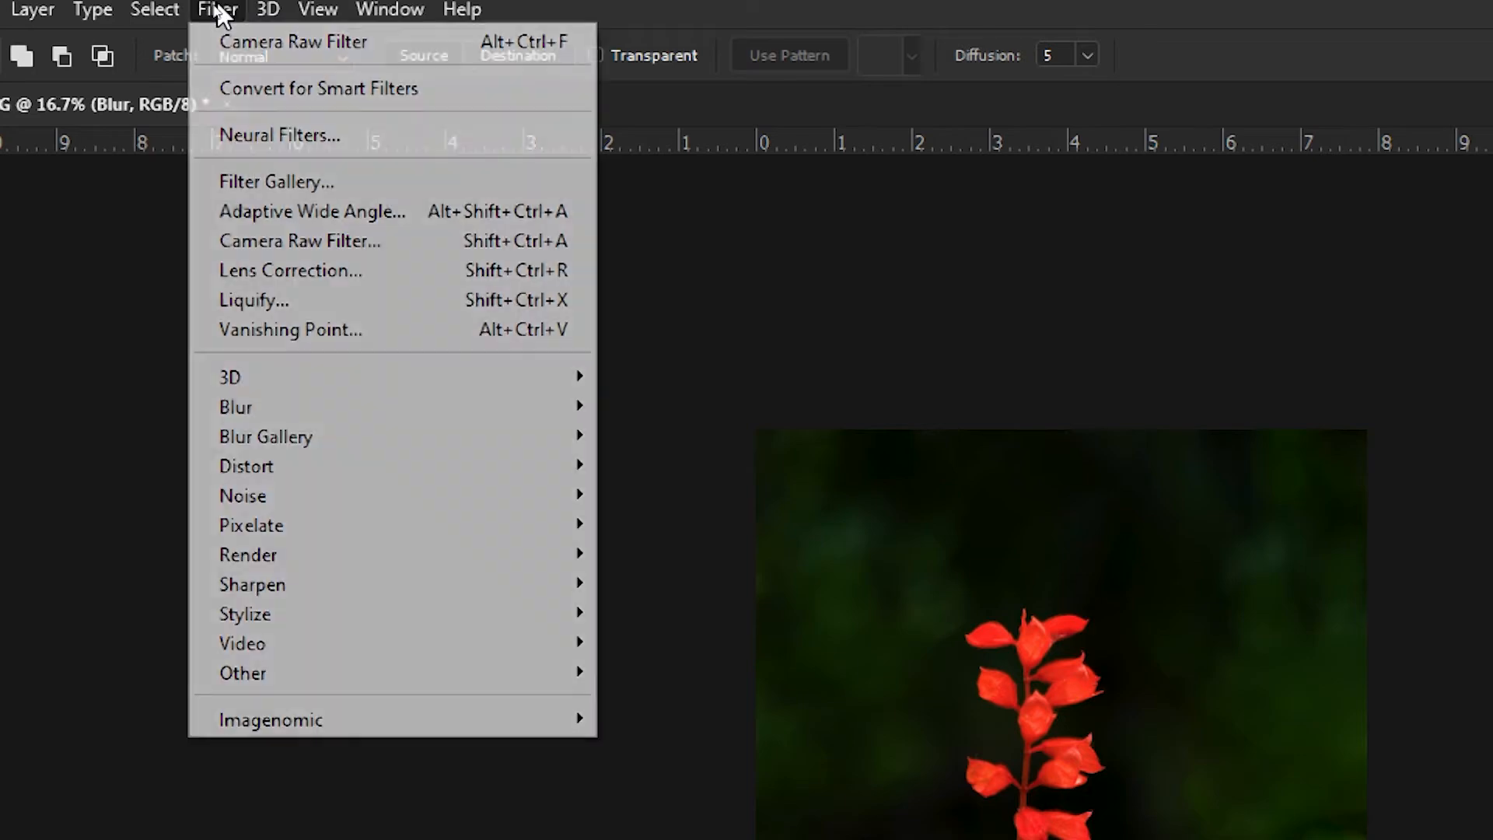
mouse_move(296, 406)
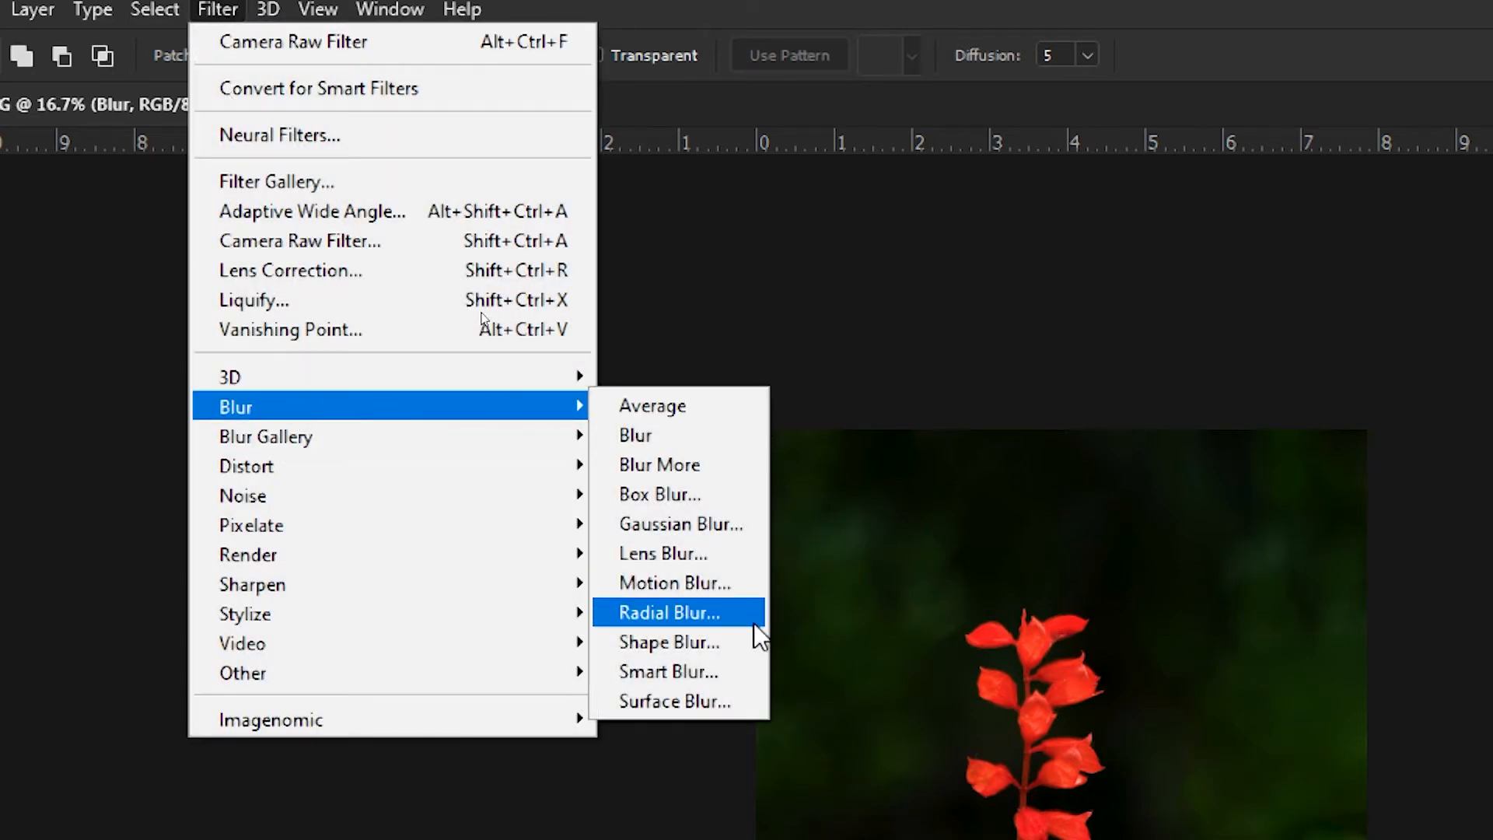
click(723, 526)
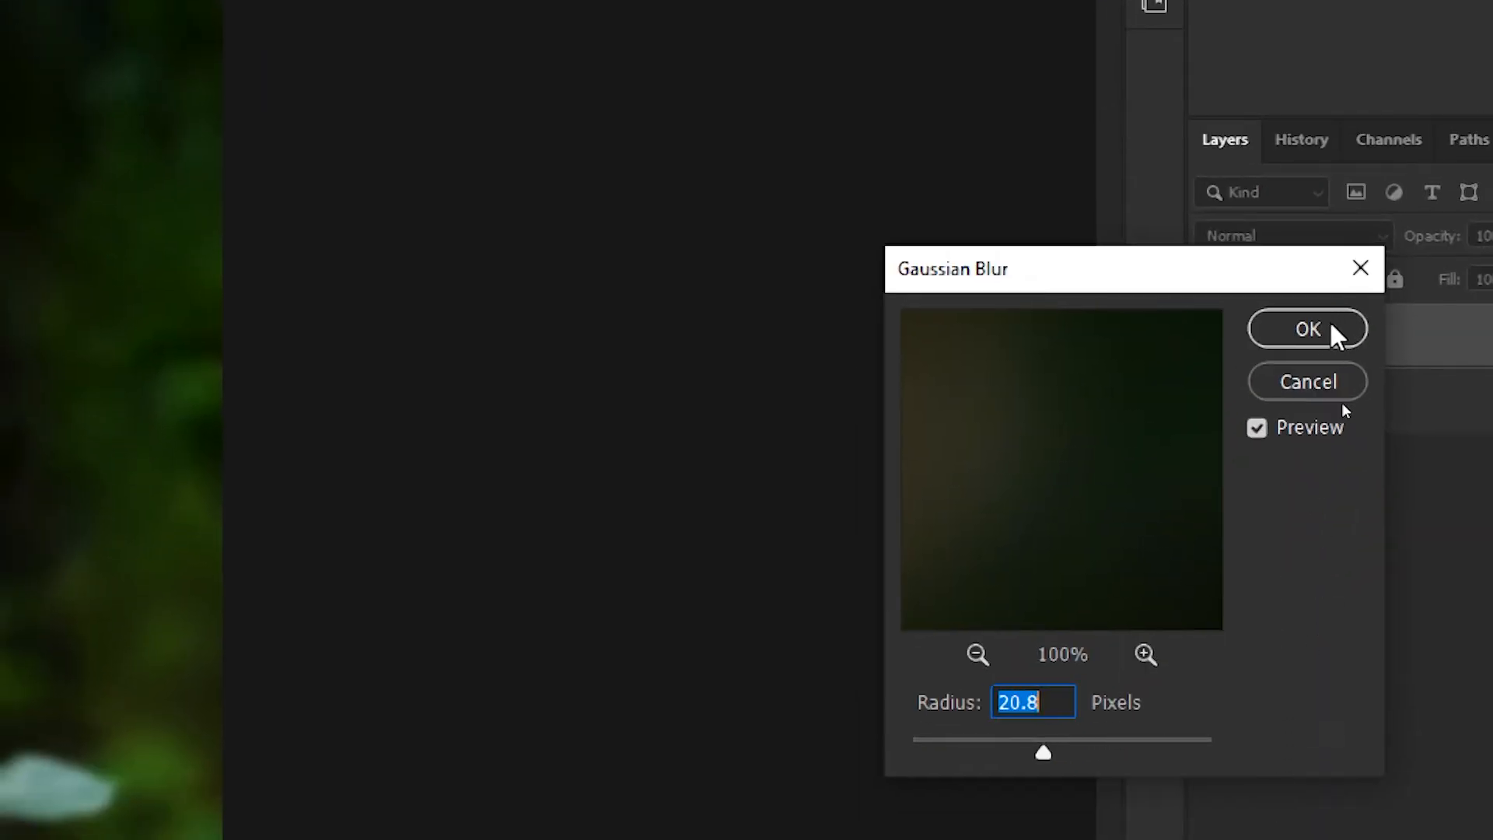
click(1337, 336)
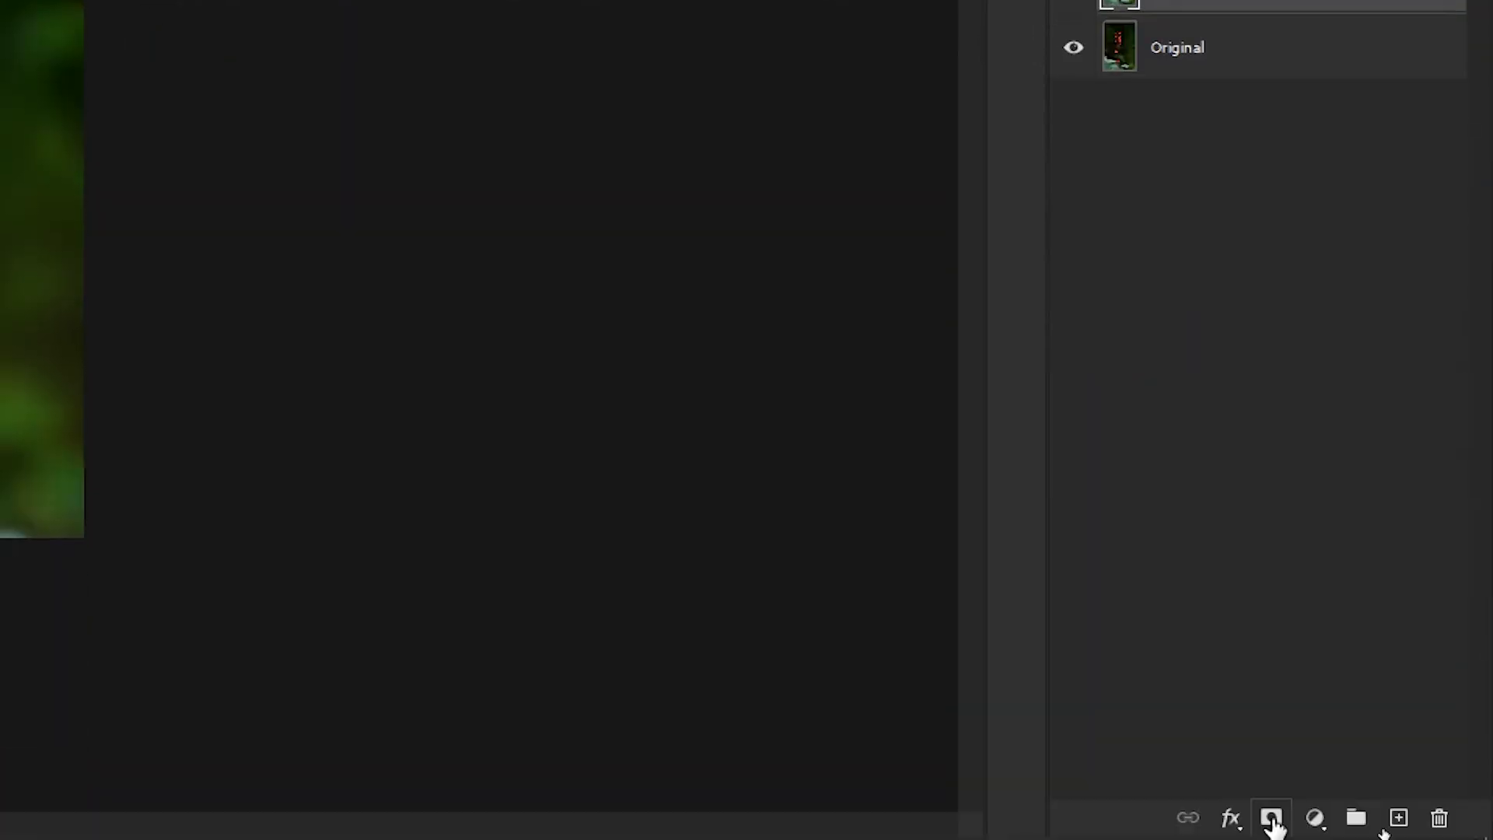
Step: Add a layer mask to the Blur layer and invert the mask to black
click(1271, 818)
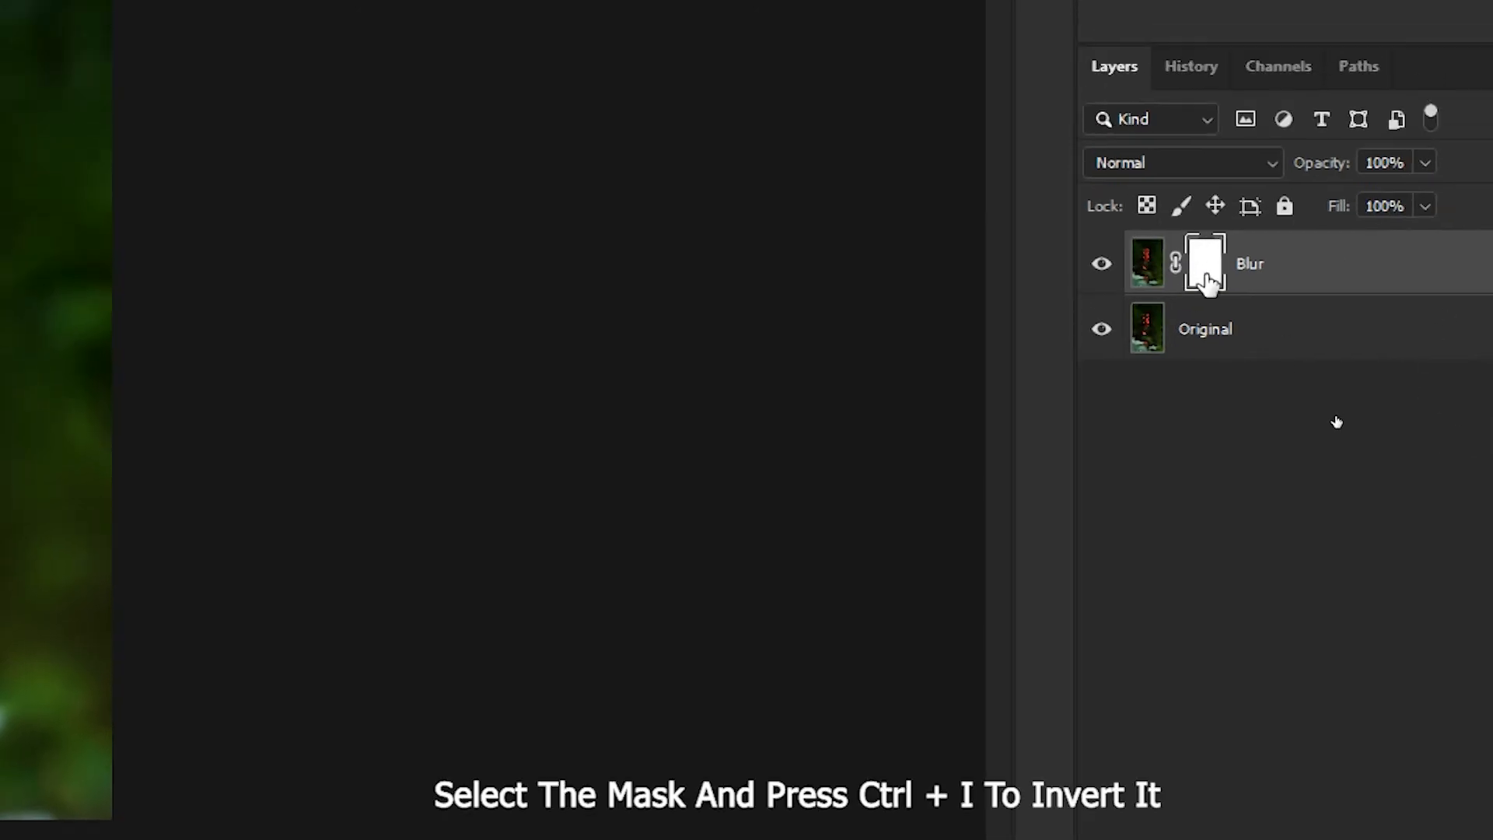
key(ctrl+i)
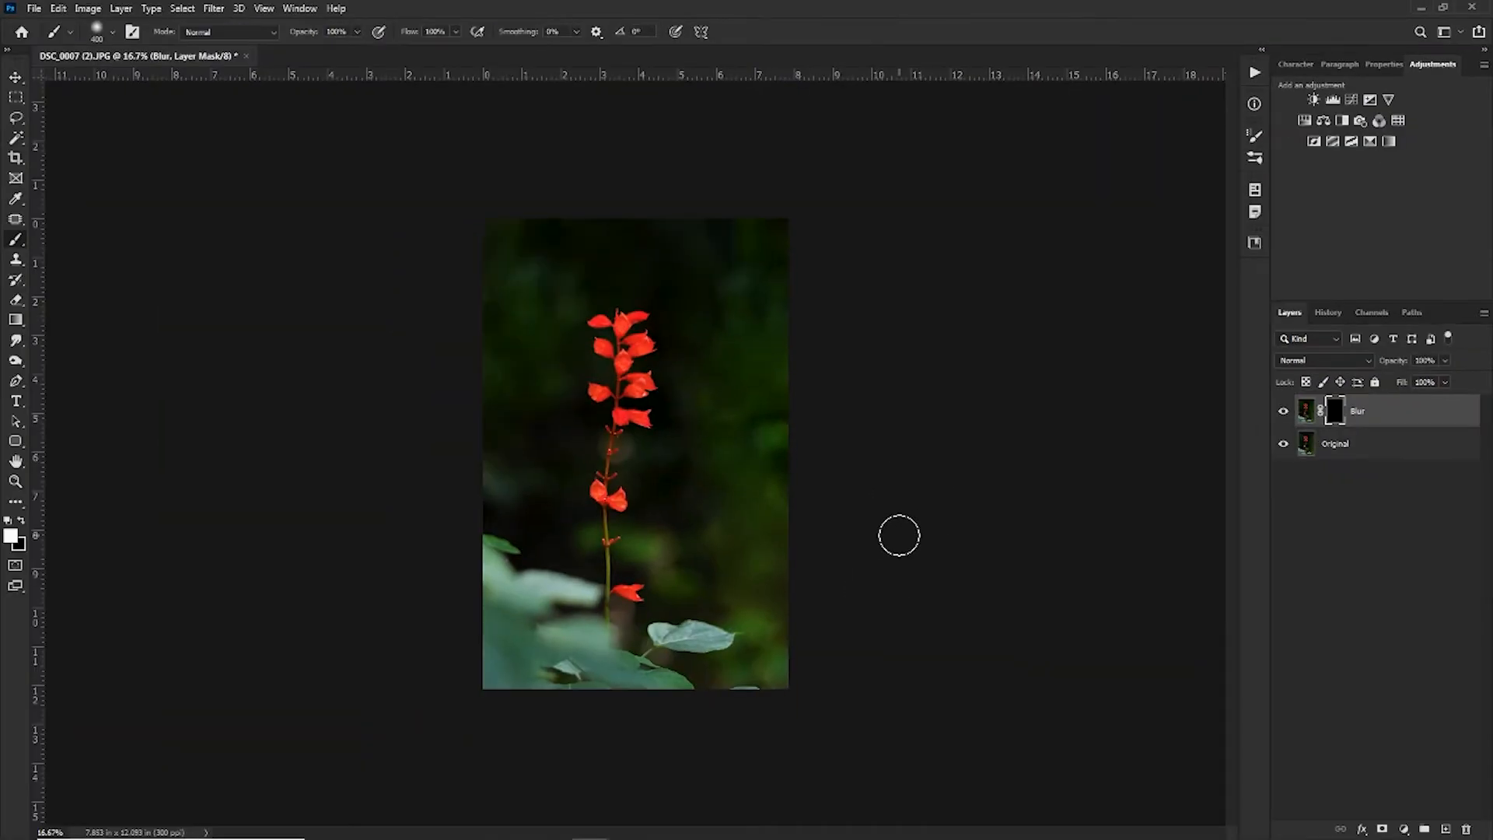
Step: Paint white on the Blur layer's mask over the background around the flower with a 600-pixel soft brush
key(bracketright)
key(ctrl+plus)
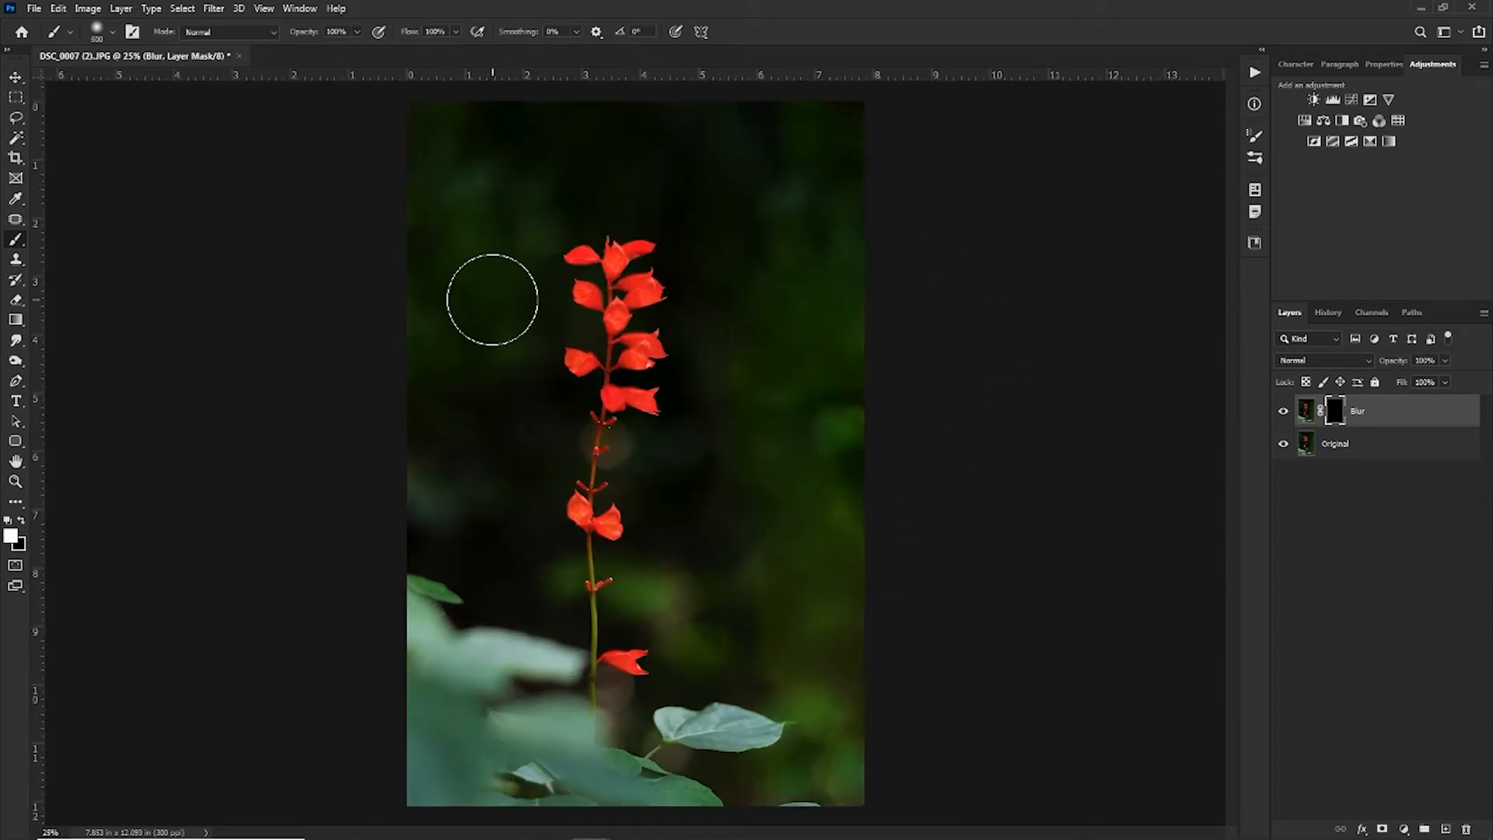
key(ctrl+minus)
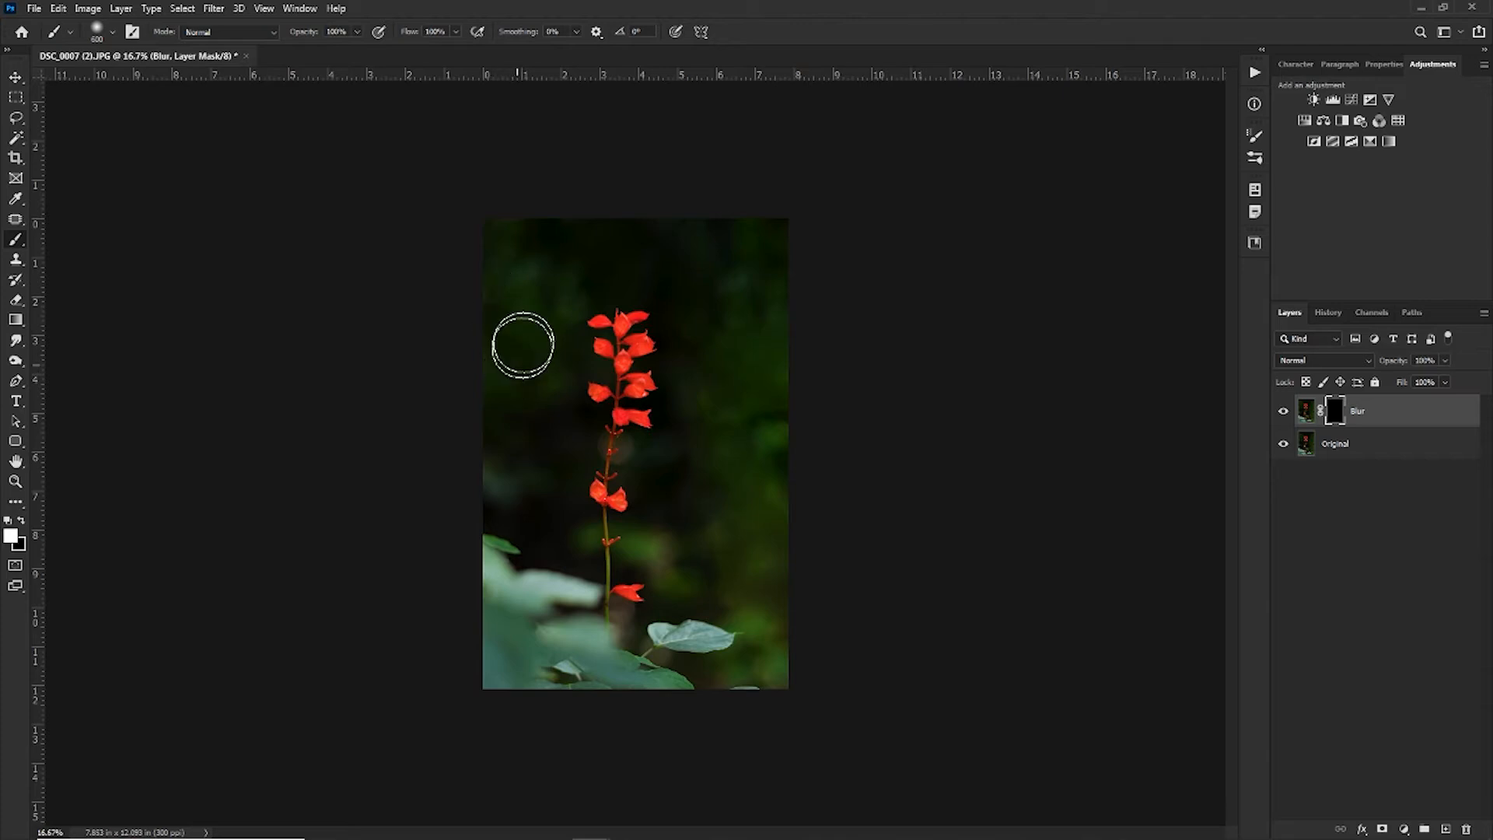
drag(513, 366, 520, 250)
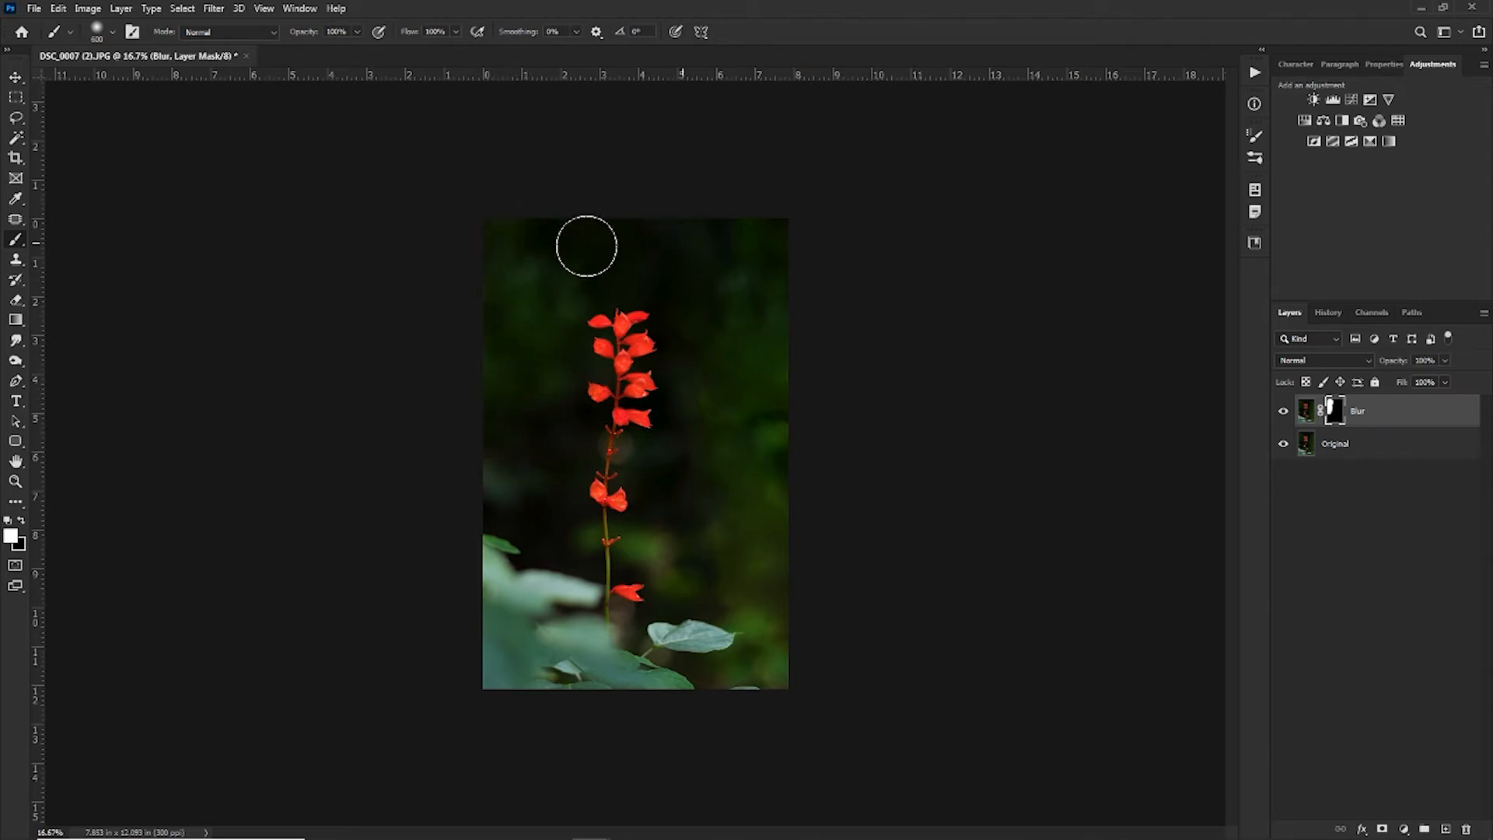
drag(679, 227, 719, 413)
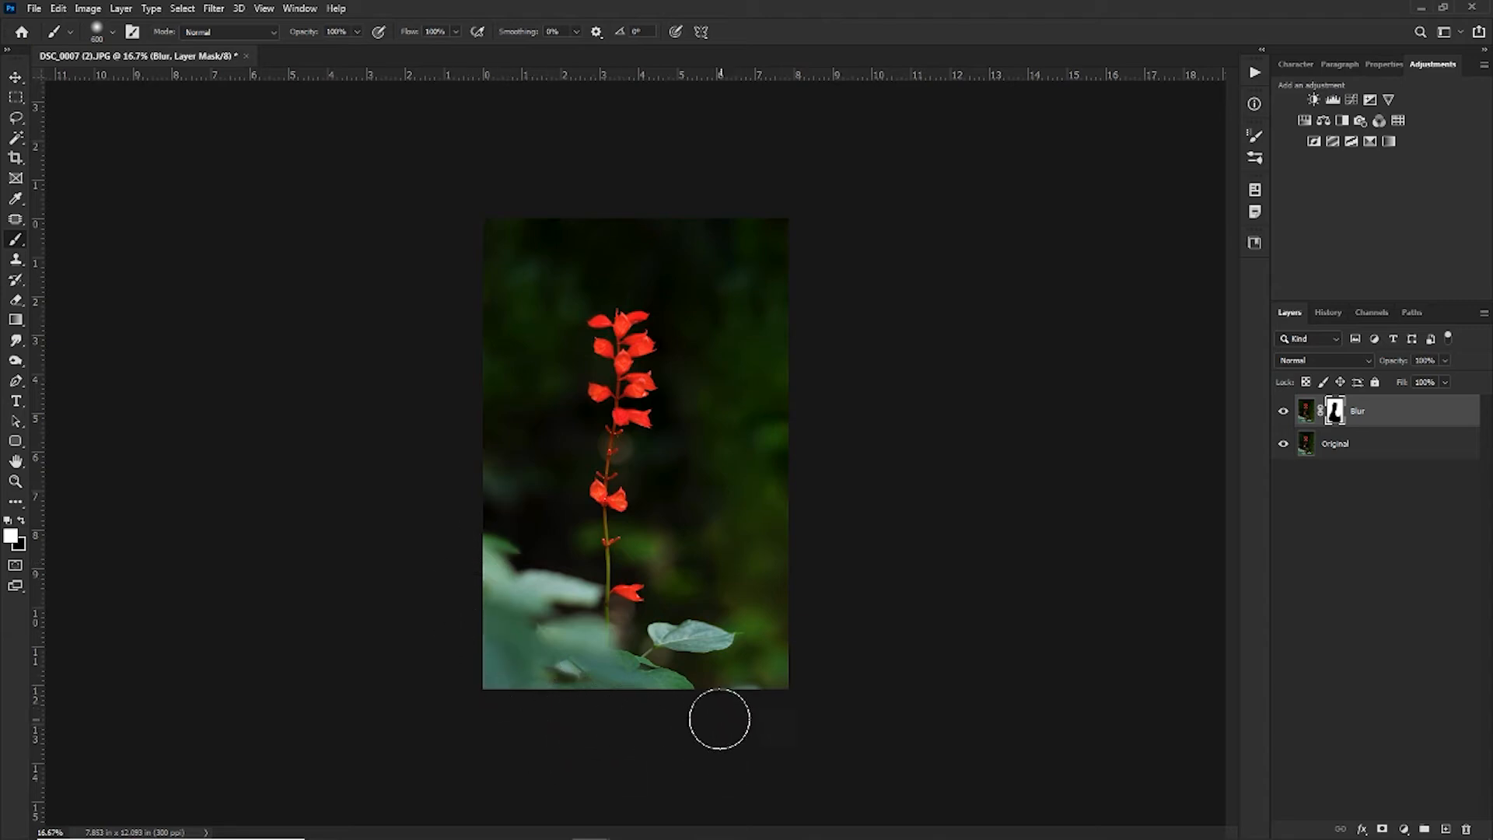
Step: Refine the Blur layer's mask around the lower leaf with a 200-pixel black brush, and return the foreground colour to white
key(x)
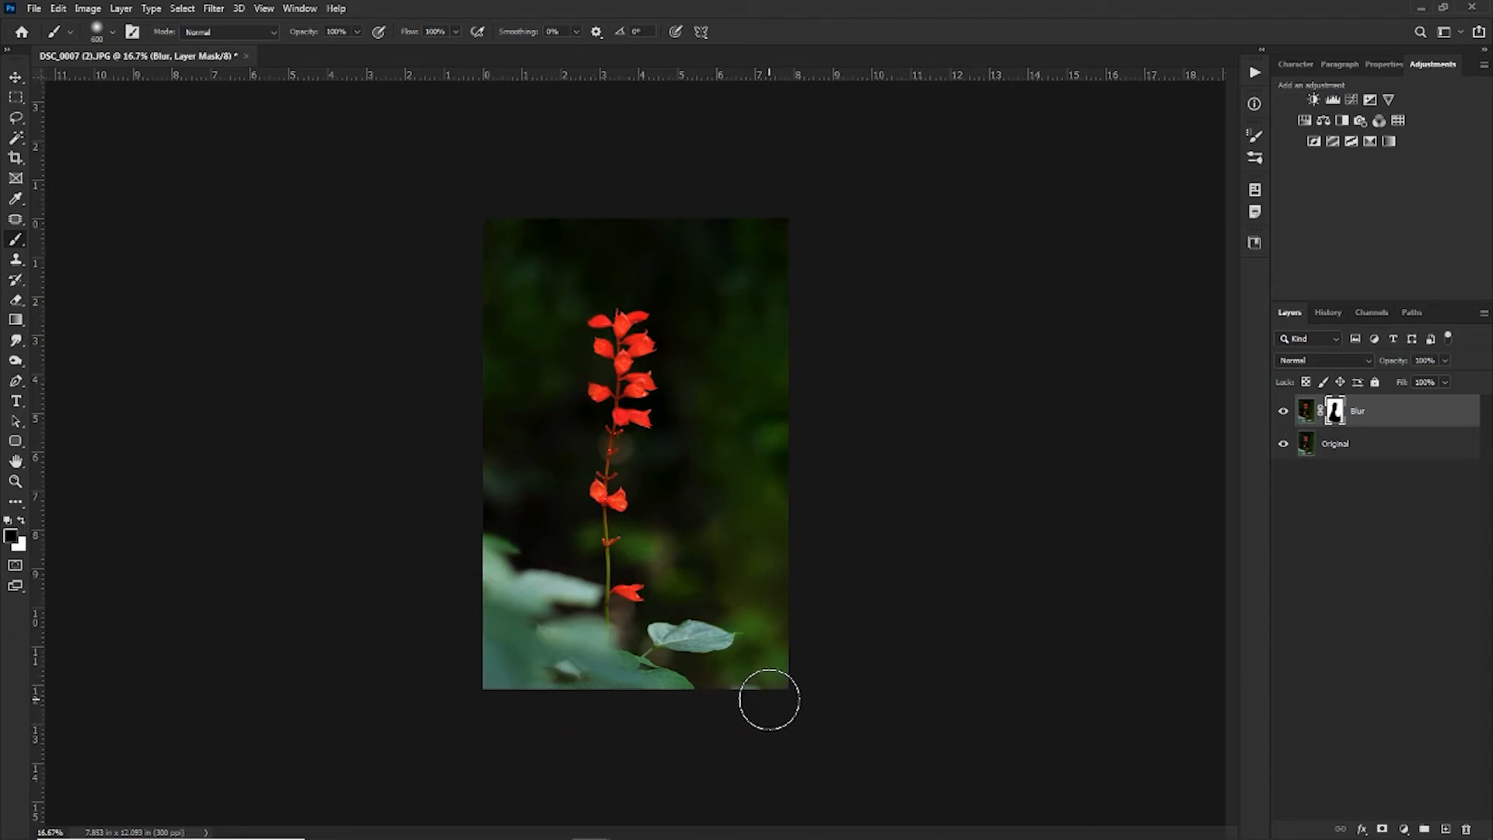
key(bracketleft)
key(ctrl+plus)
key(bracketleft)
key(bracketleft)
key(bracketleft)
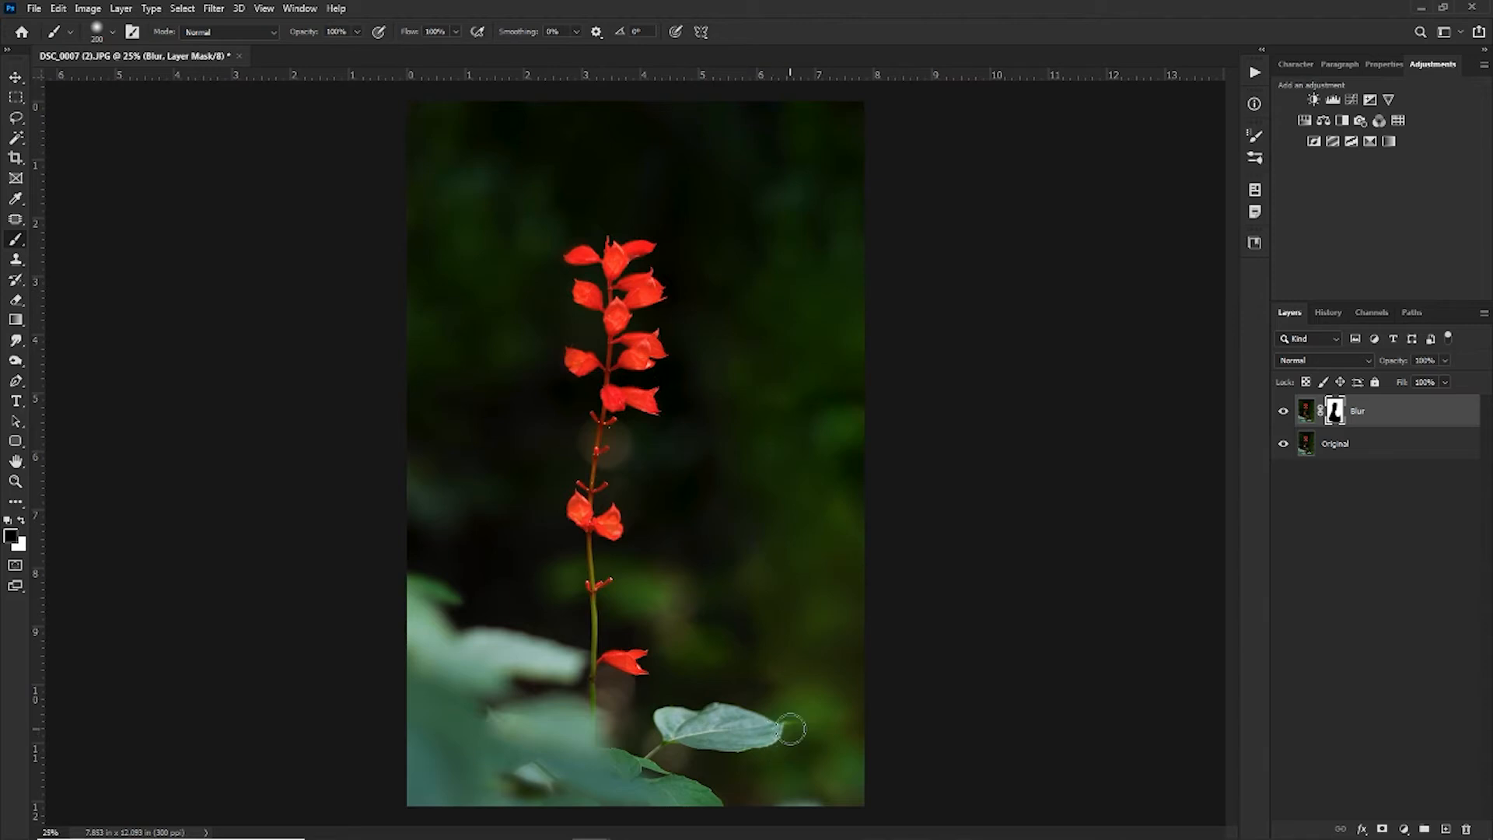
click(22, 520)
key(bracketright)
key(bracketright)
key(bracketright)
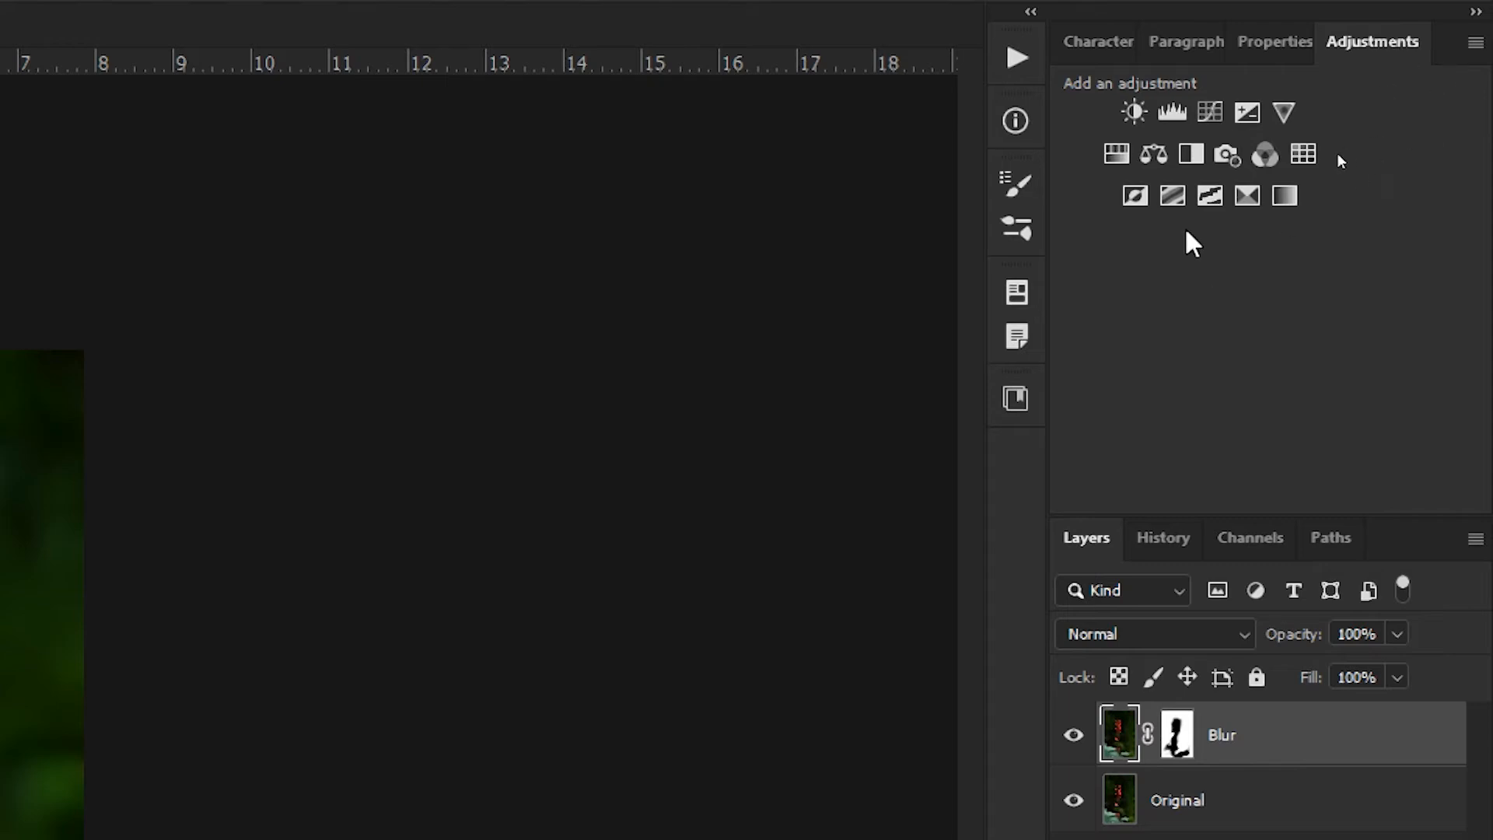
Step: Add a Color Balance adjustment layer with midtones at Cyan–Red -17 and Yellow–Blue +18
click(1155, 156)
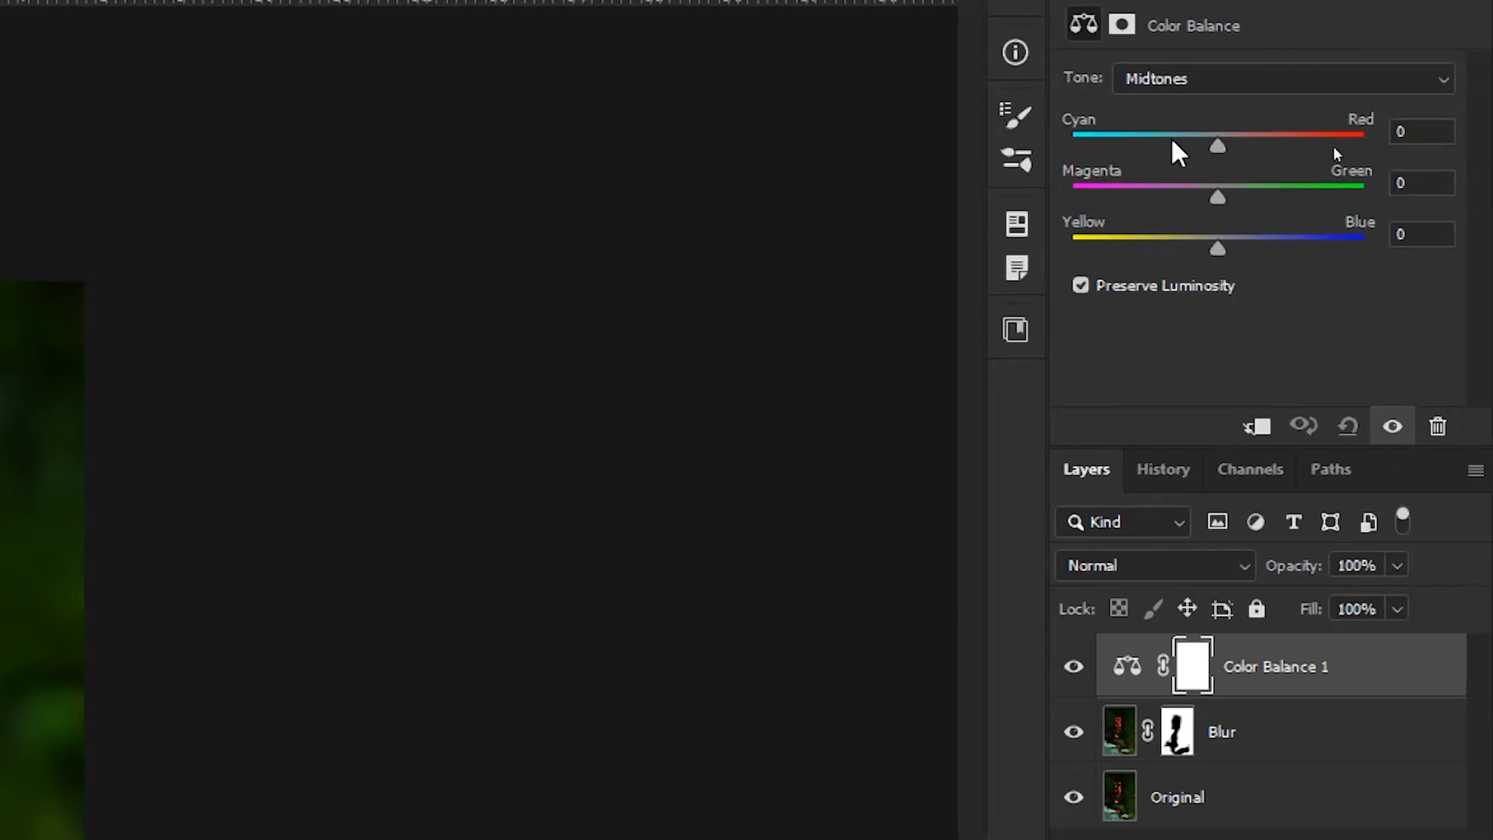
drag(1218, 147, 1193, 148)
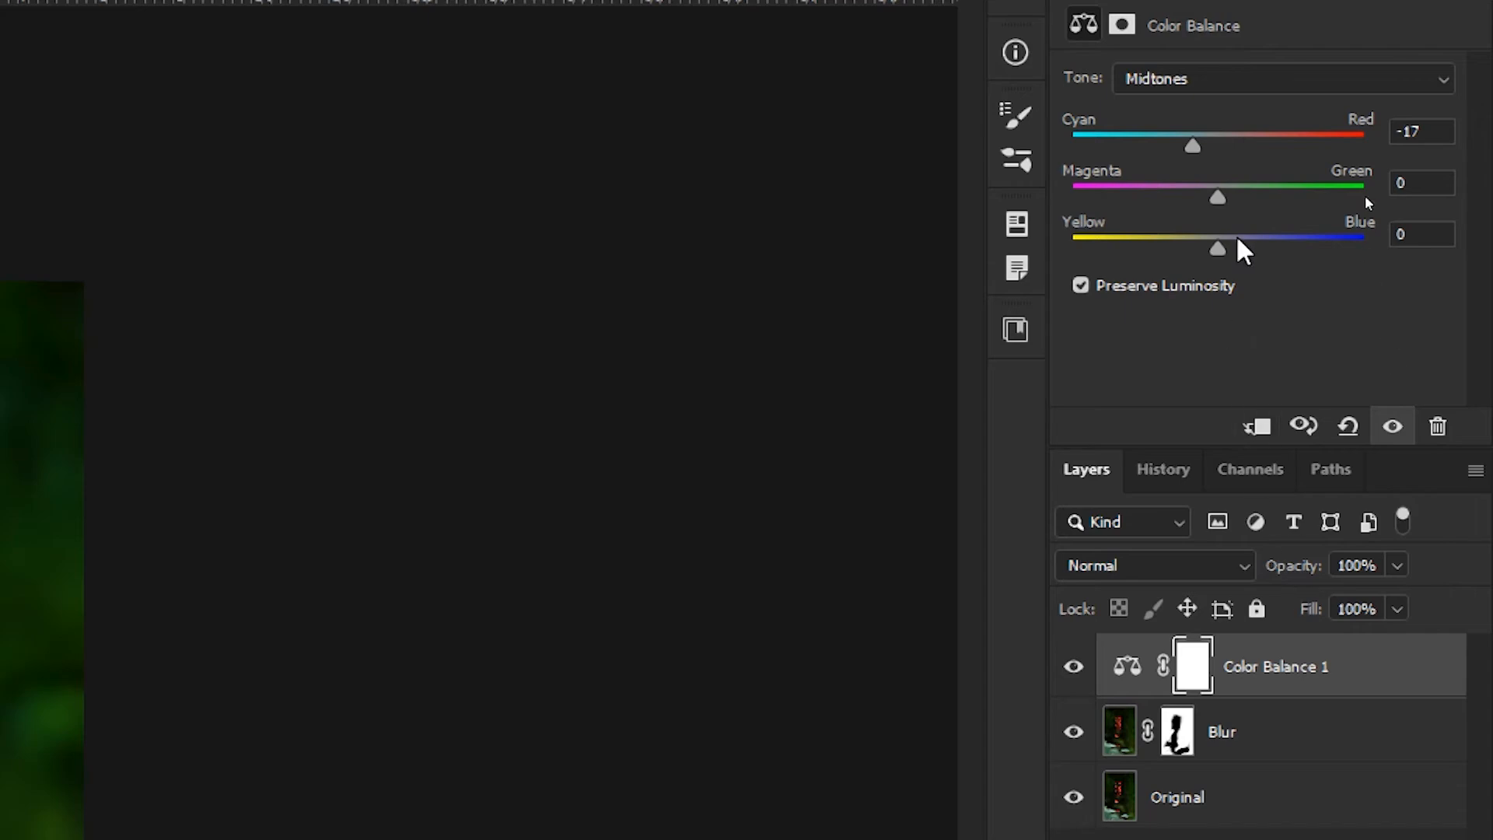
drag(1218, 250, 1236, 251)
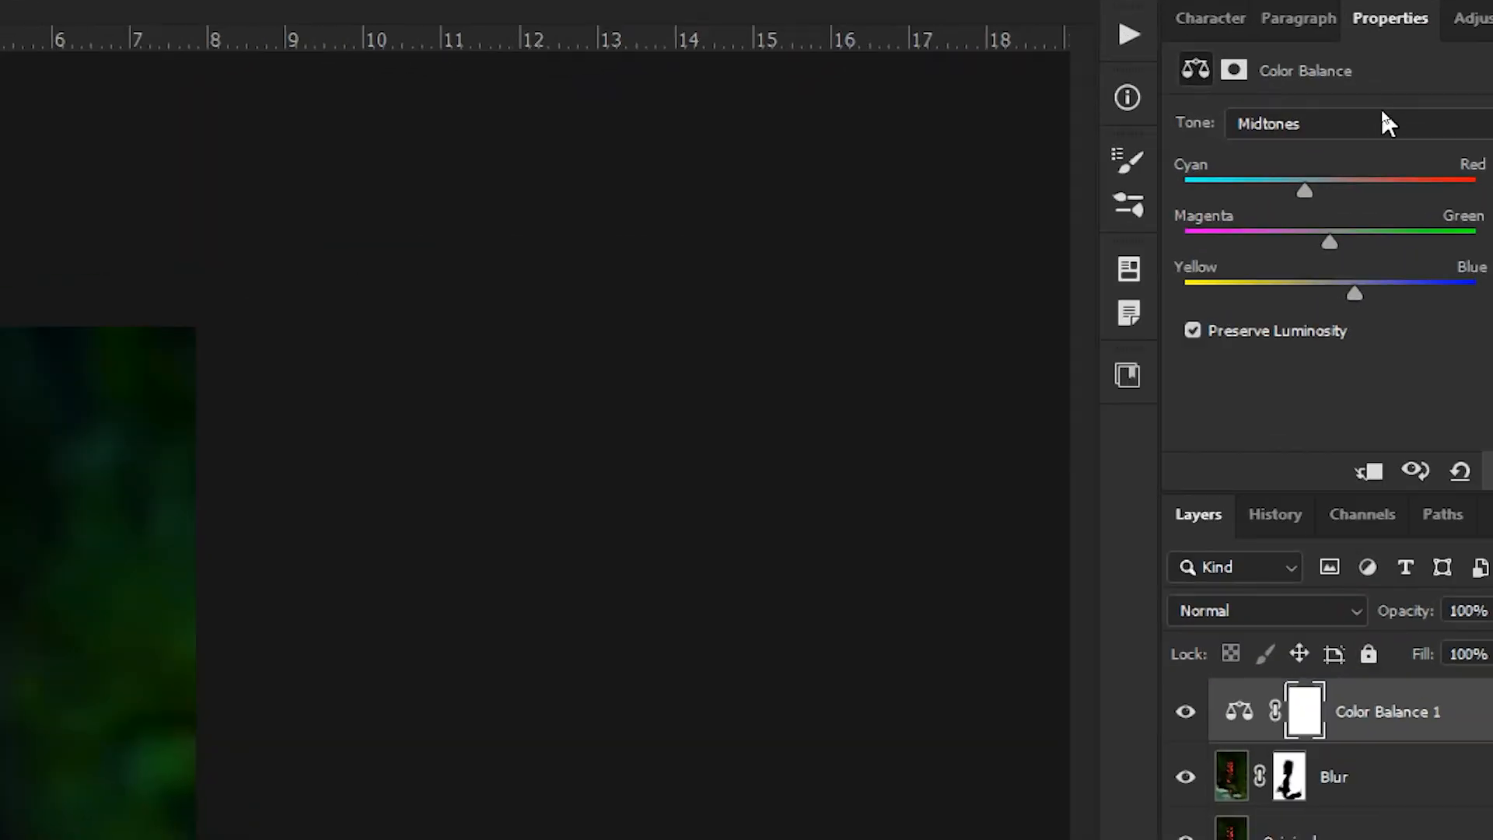
Step: Set the Color Balance shadows to Cyan–Red -13 and Yellow–Blue +10
click(1301, 117)
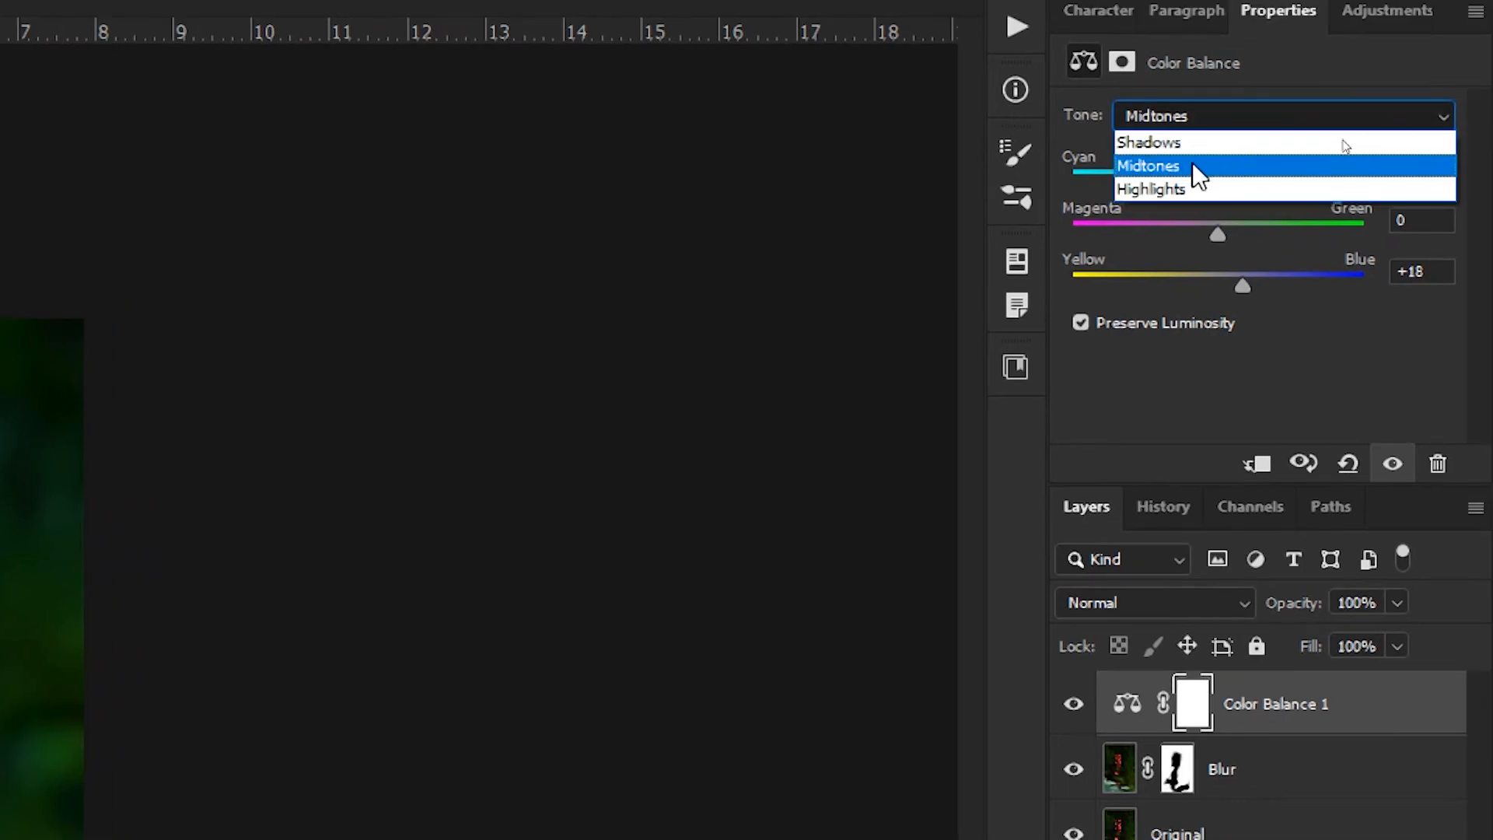
click(1201, 143)
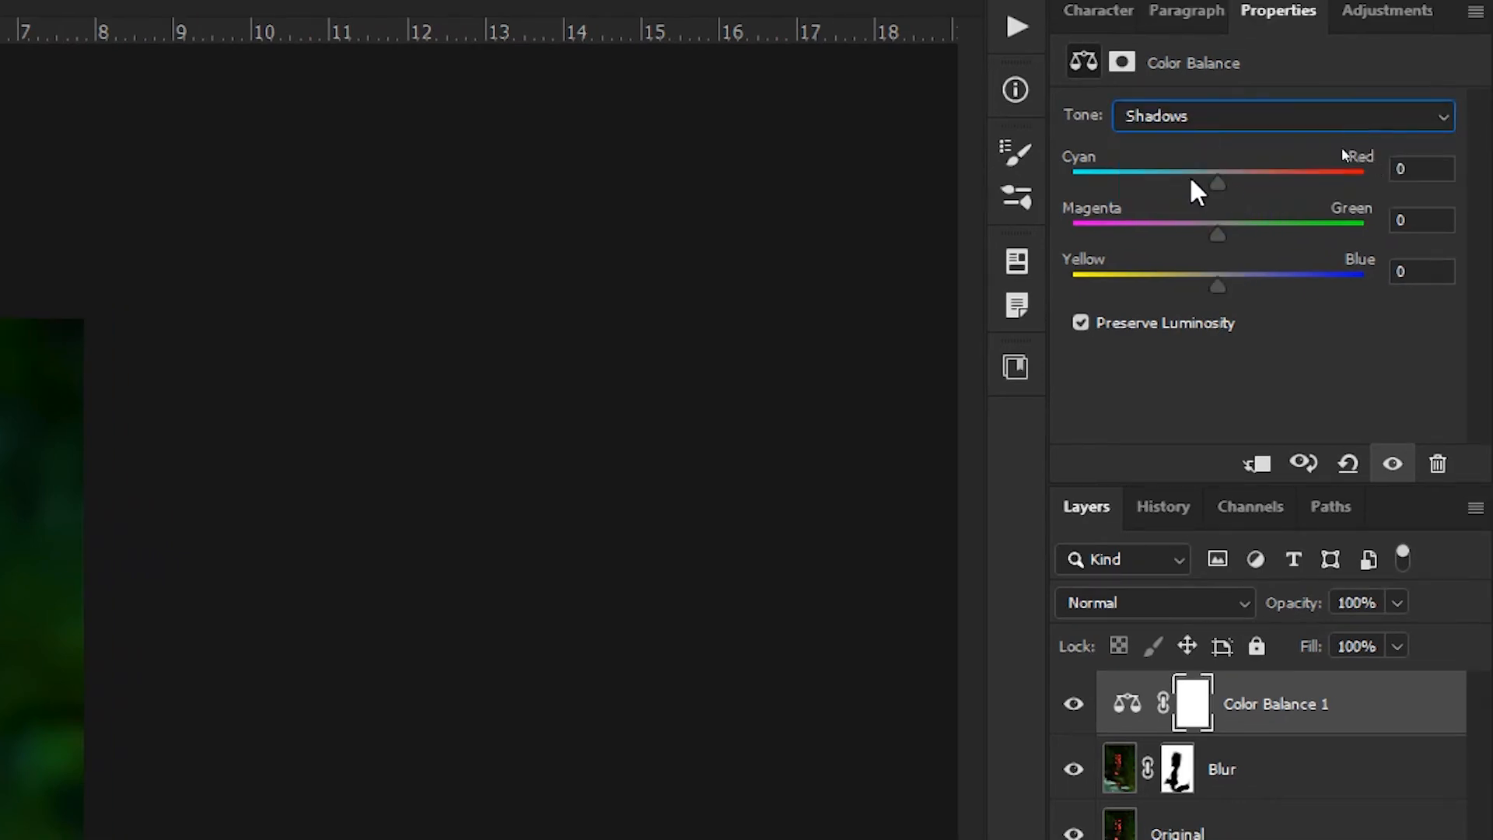
drag(1210, 175, 1197, 179)
drag(1221, 286, 1234, 283)
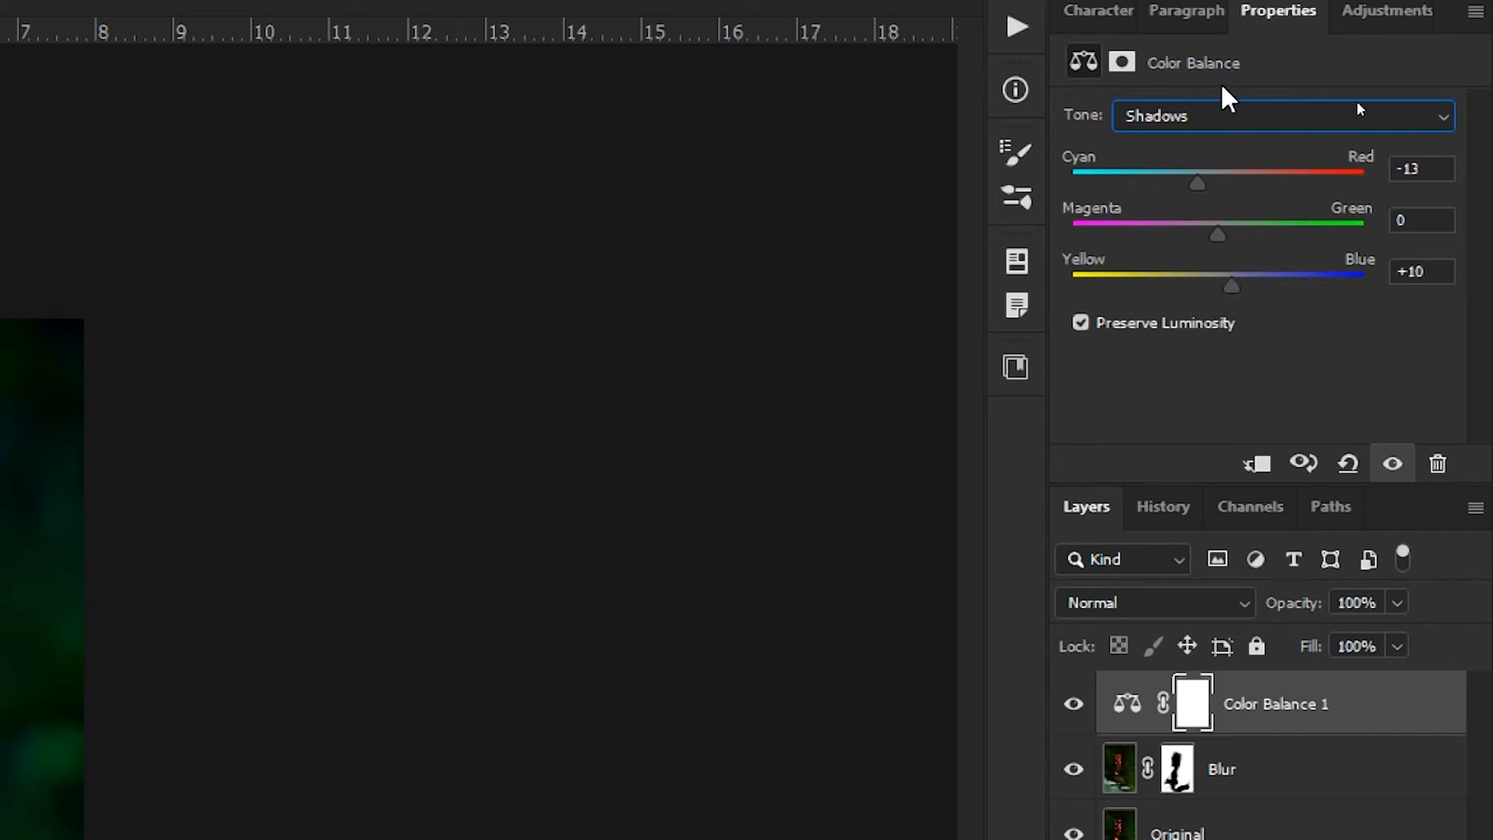
Step: Set the Color Balance highlights to Cyan–Red +1 and Yellow–Blue +11, and return the tone range to Midtones
click(1215, 115)
click(1172, 190)
drag(1218, 185, 1226, 179)
drag(1218, 286, 1233, 286)
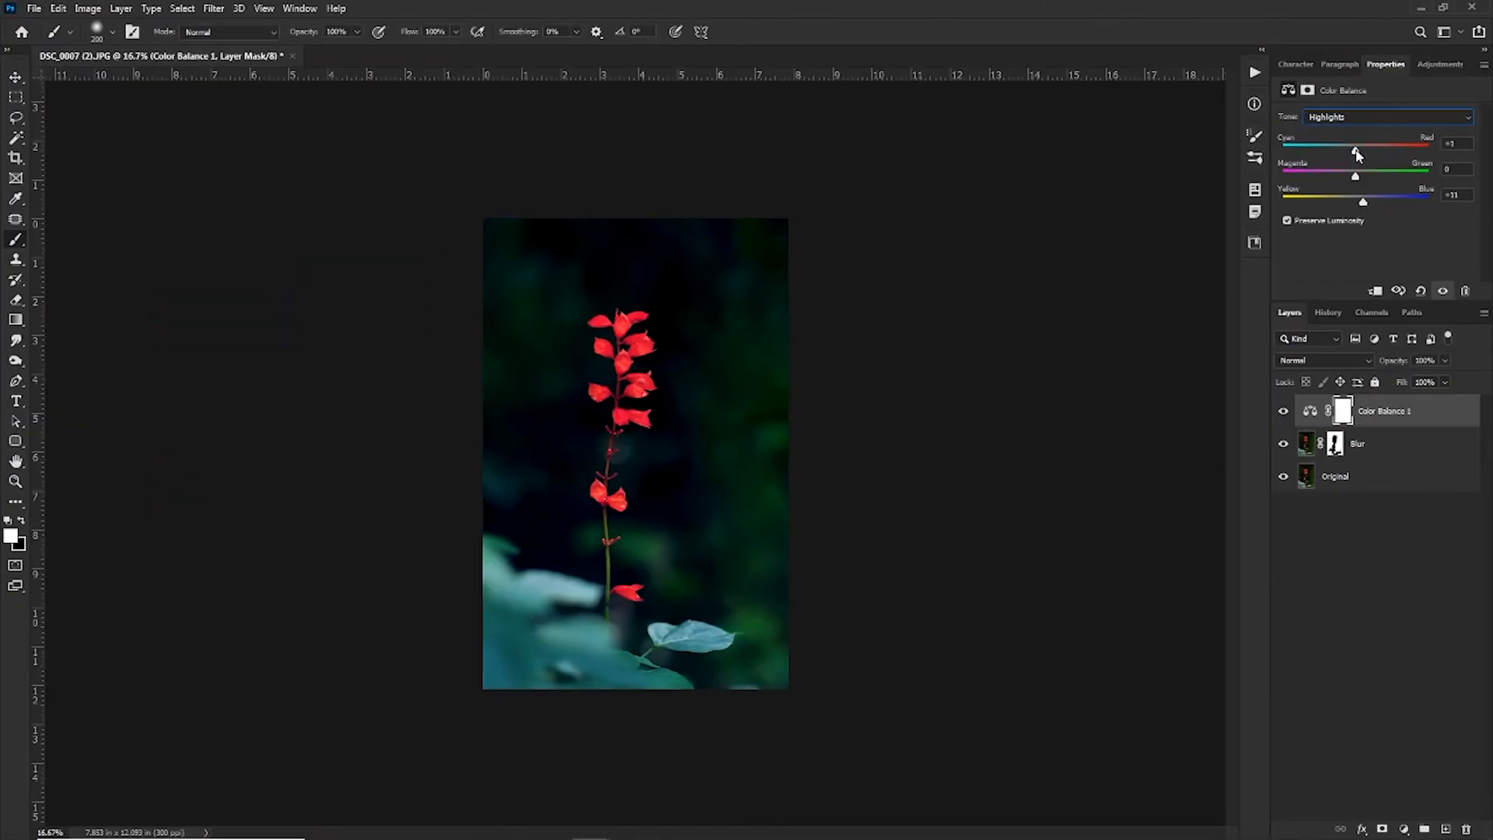
click(1356, 115)
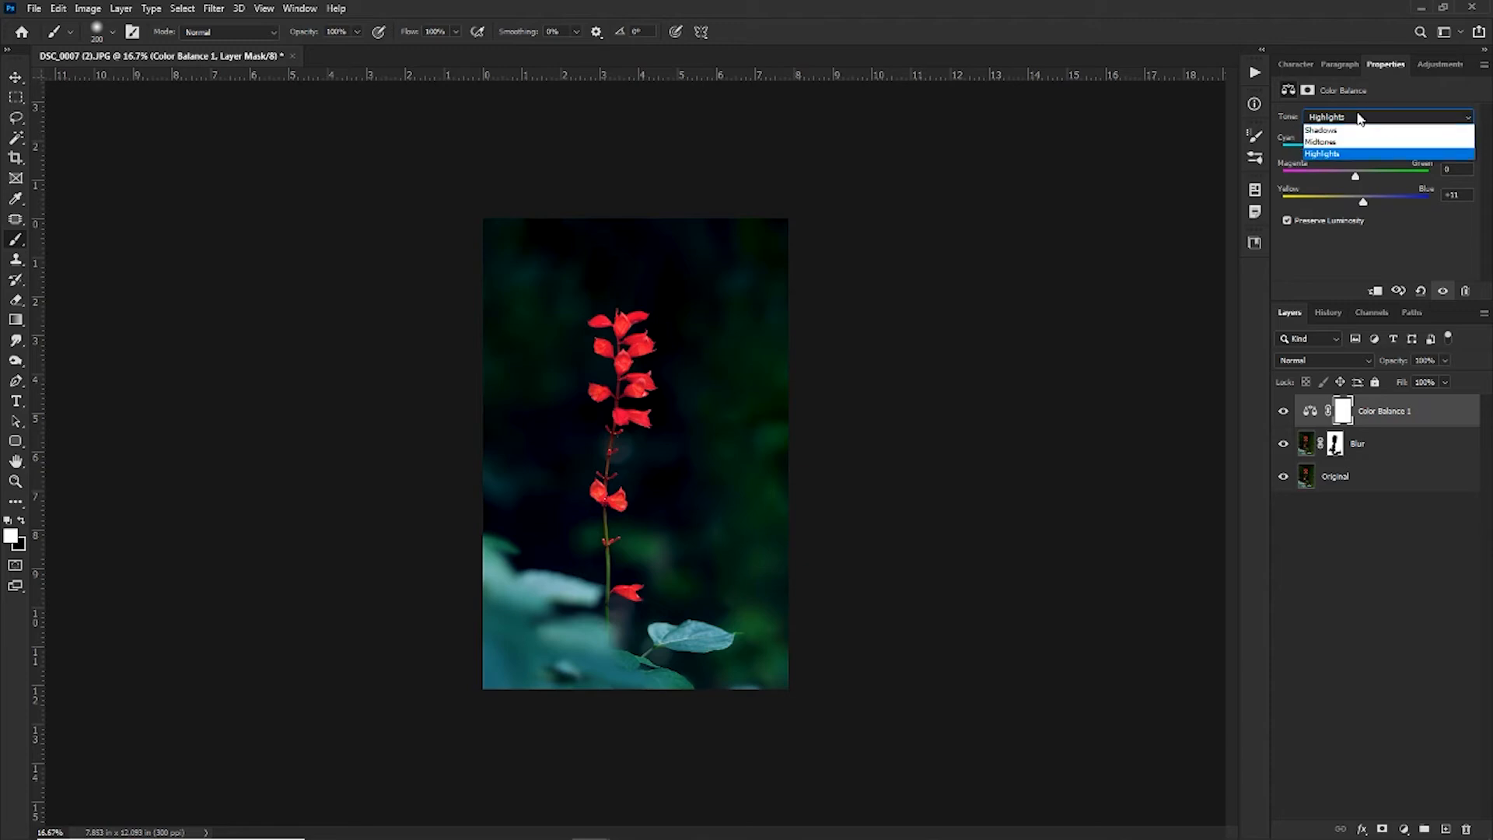
click(1349, 143)
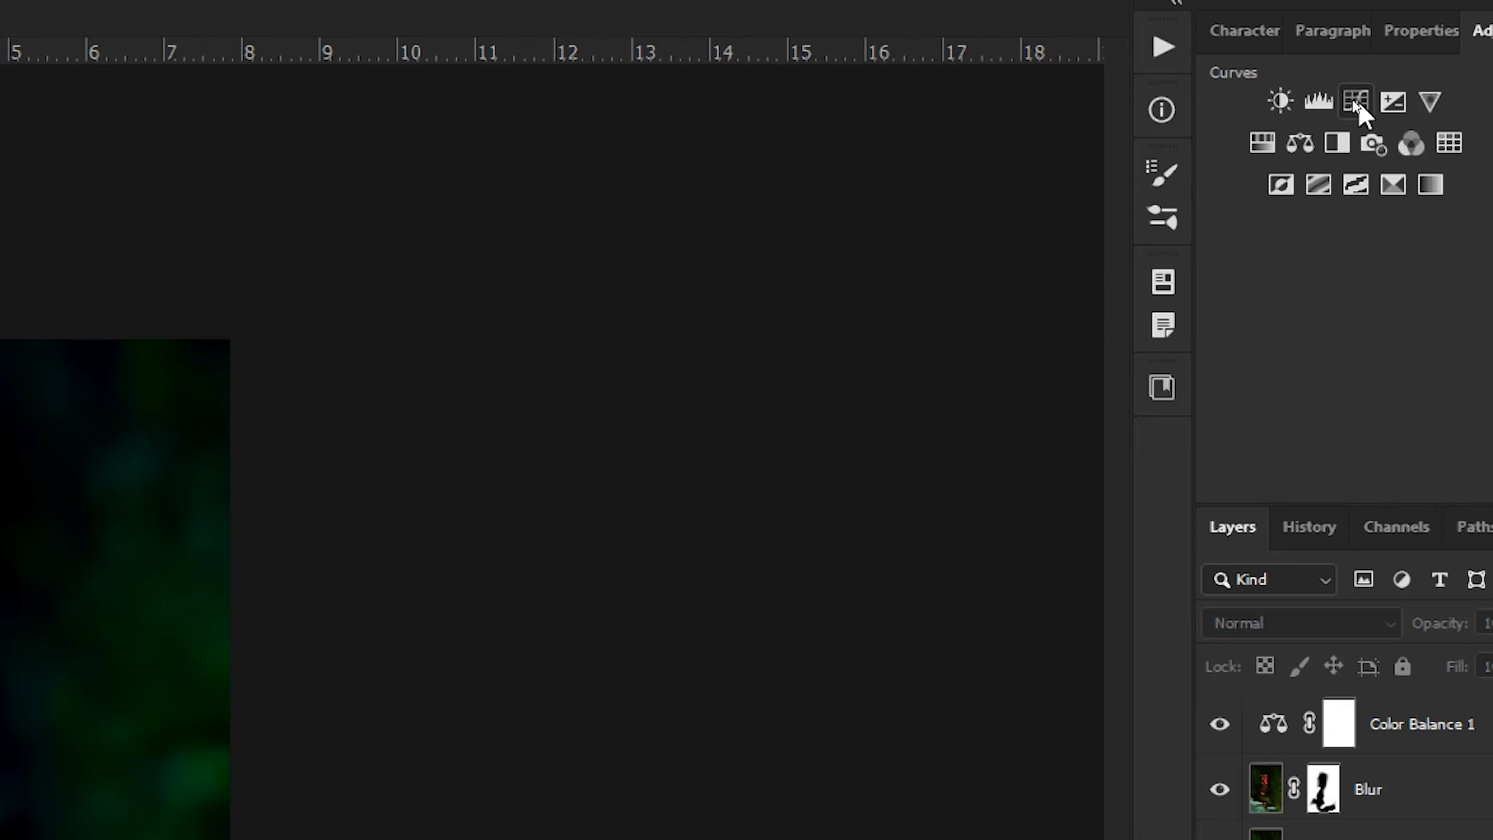
Step: Add a Curves adjustment layer and raise the RGB curve's midpoint from input 127 to output 136
click(1356, 99)
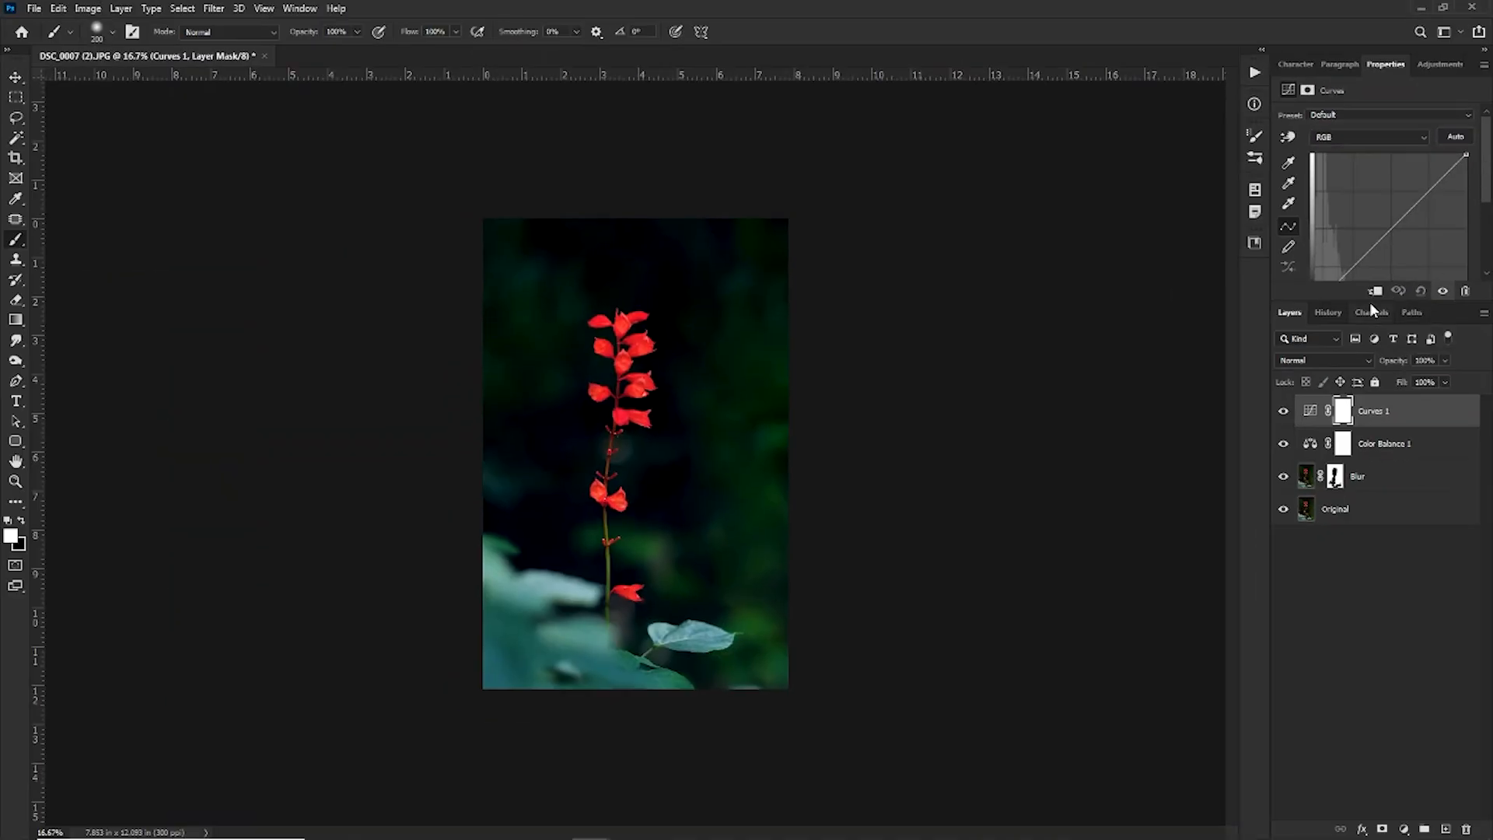
drag(1371, 303, 1372, 389)
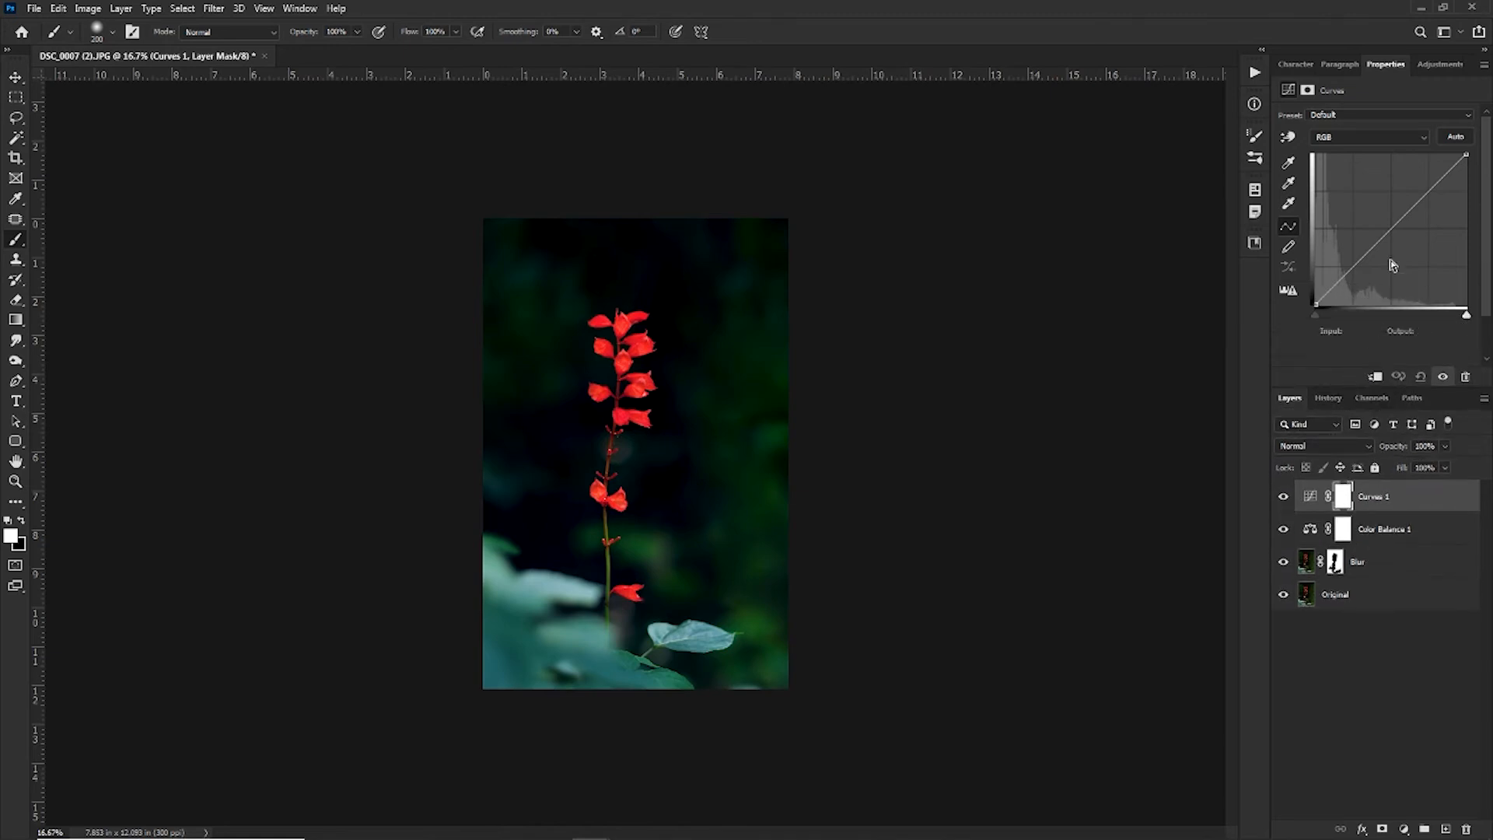
click(1393, 225)
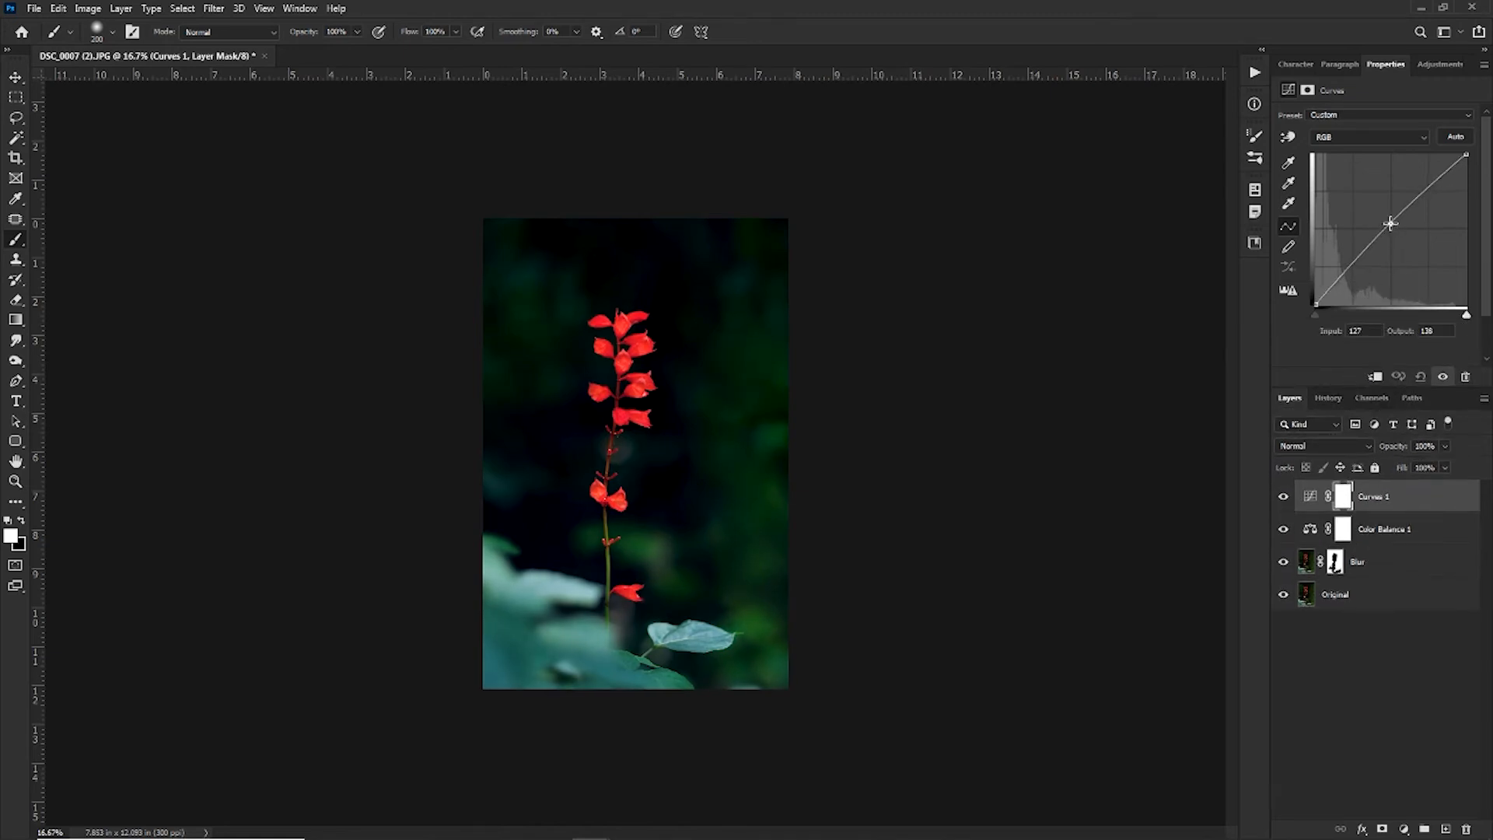
Step: Move the black point of the Red channel curve to input 4, output 1
click(1371, 137)
click(1357, 165)
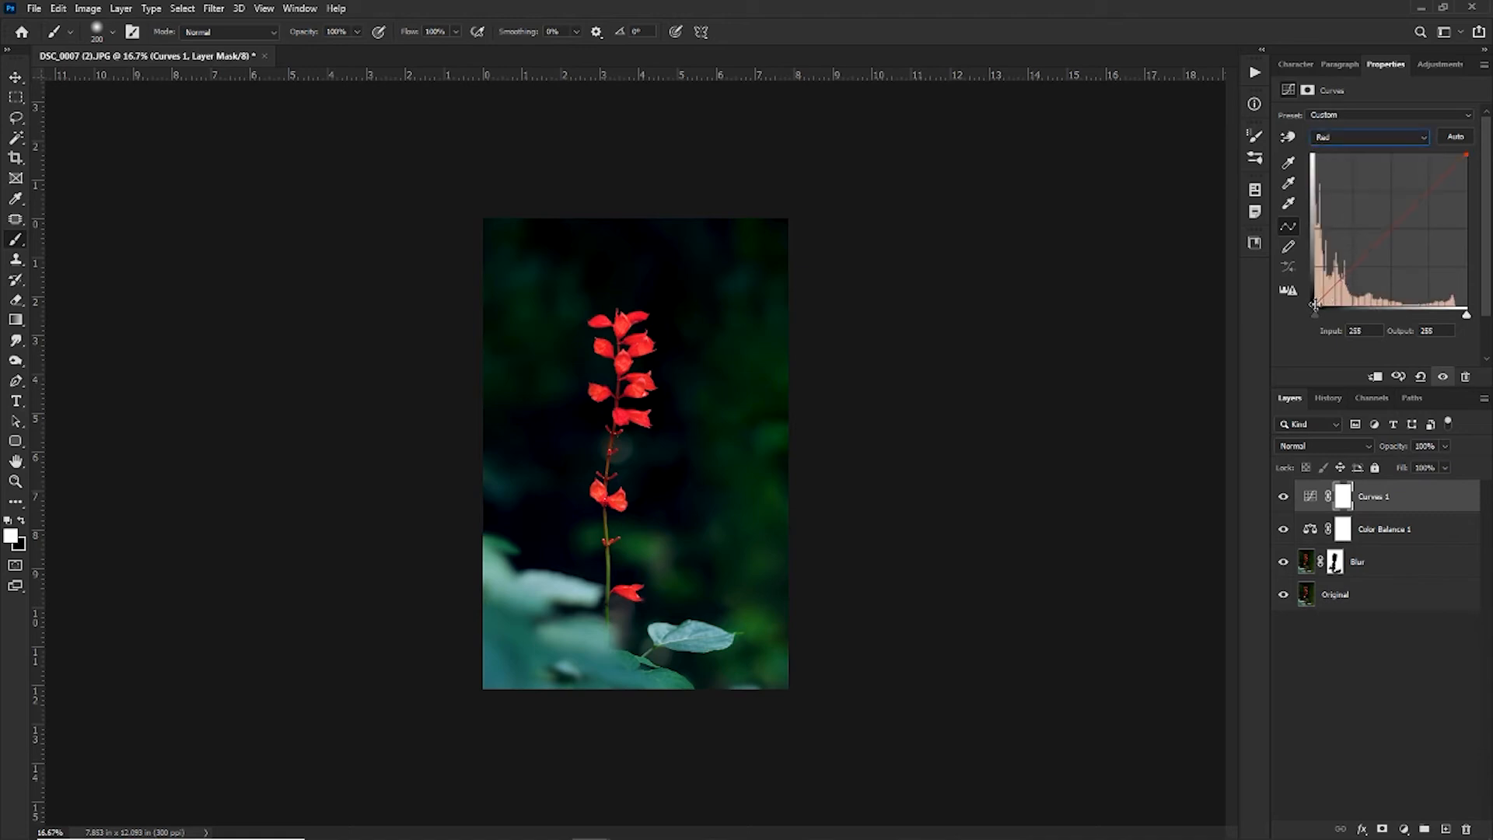
click(1315, 304)
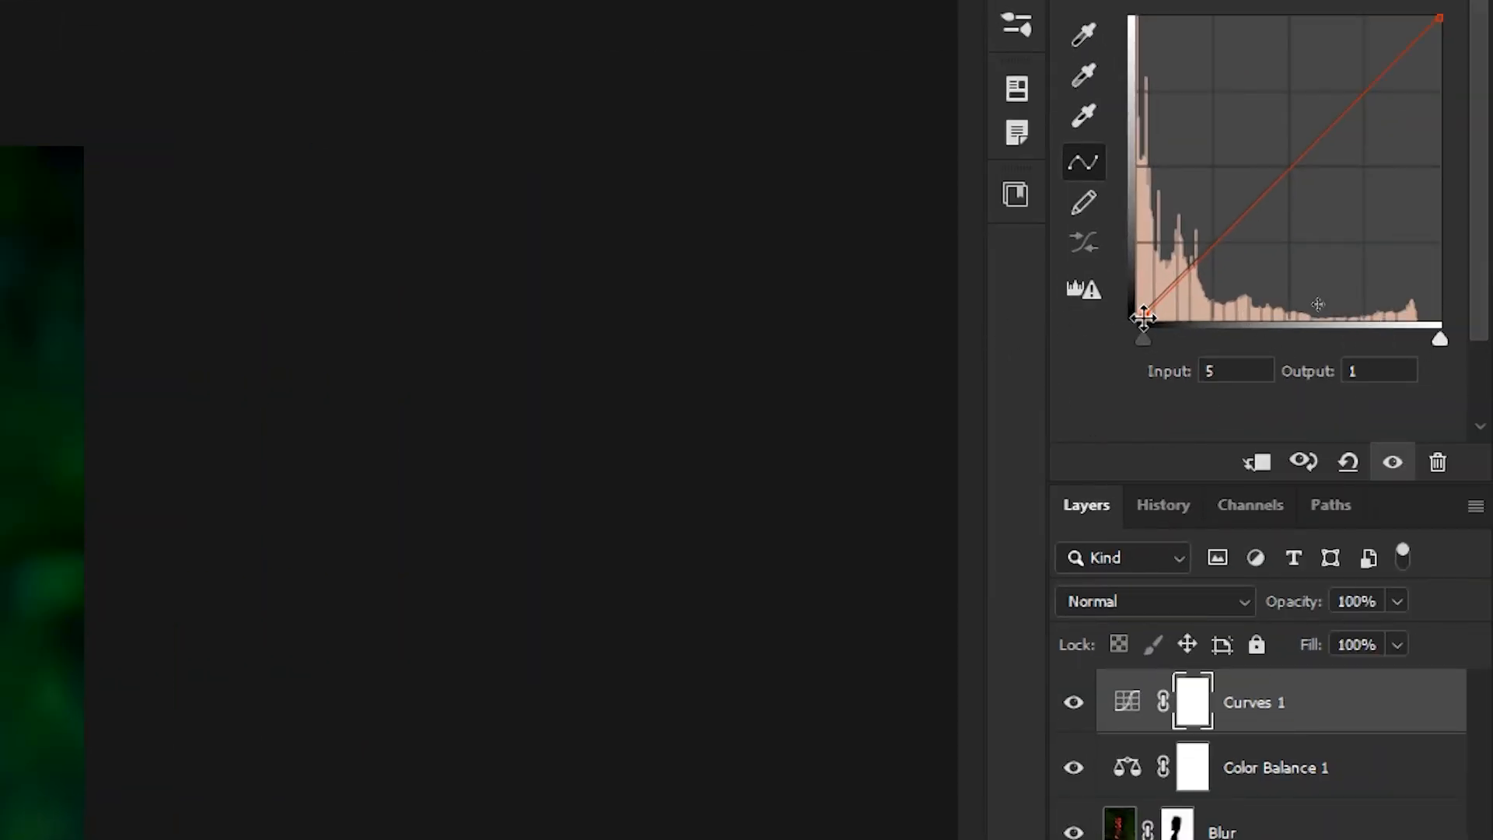
drag(1144, 319, 1143, 317)
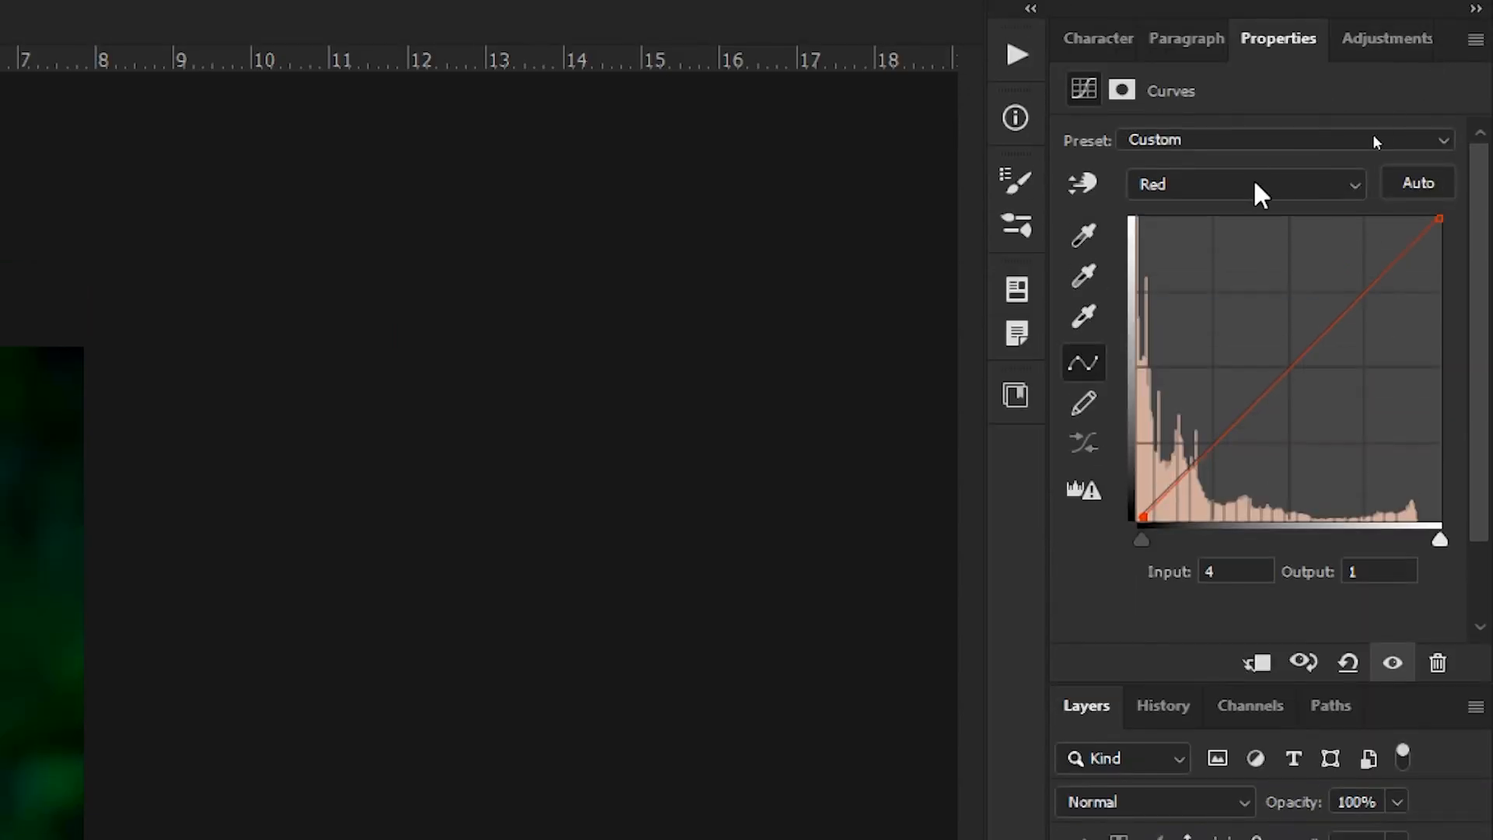
Step: Move the black point of the Green channel curve to input 5, output 0
click(1253, 180)
click(1203, 257)
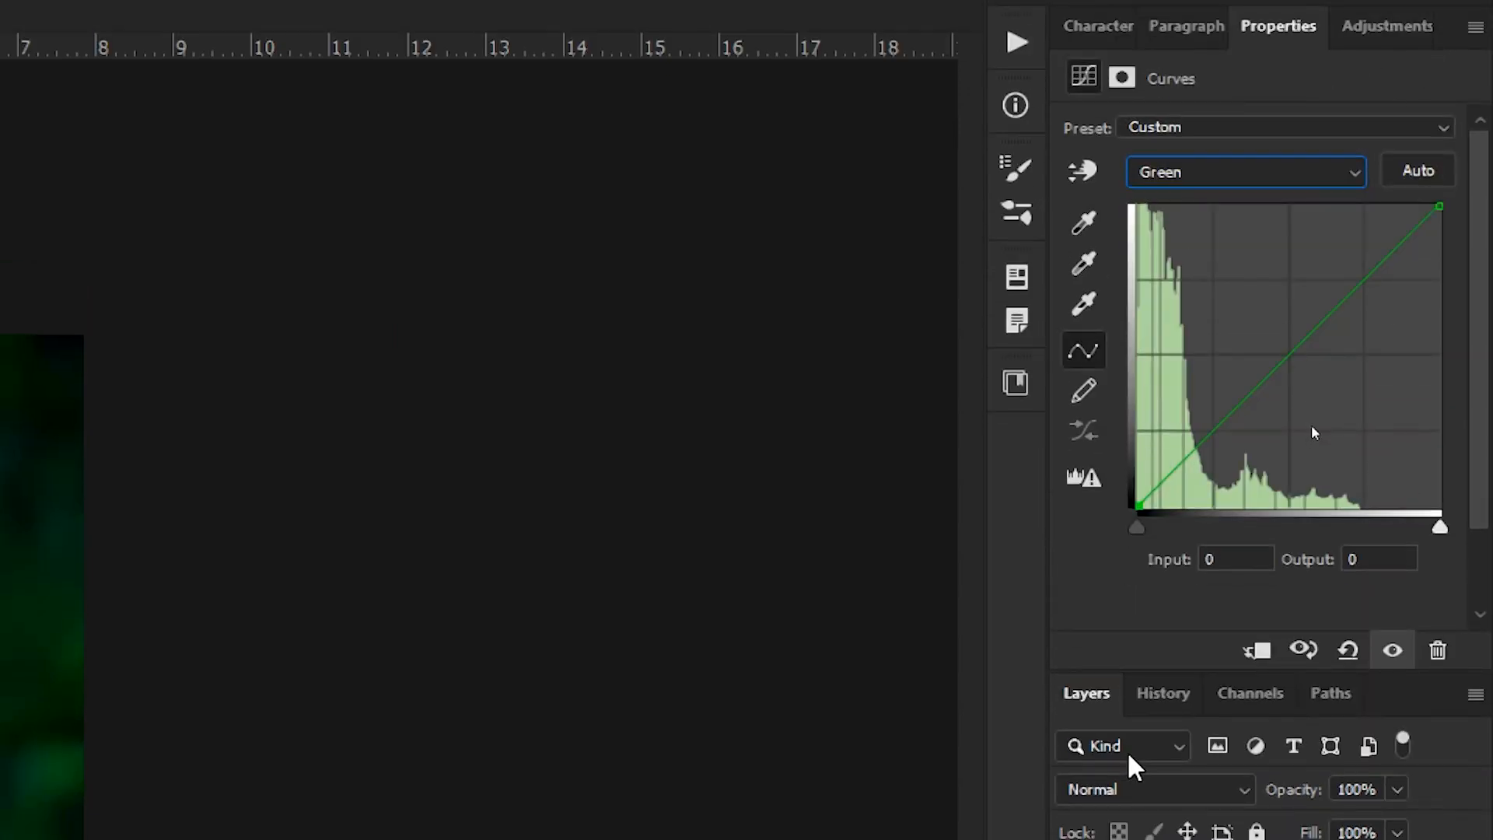
drag(1133, 506, 1141, 507)
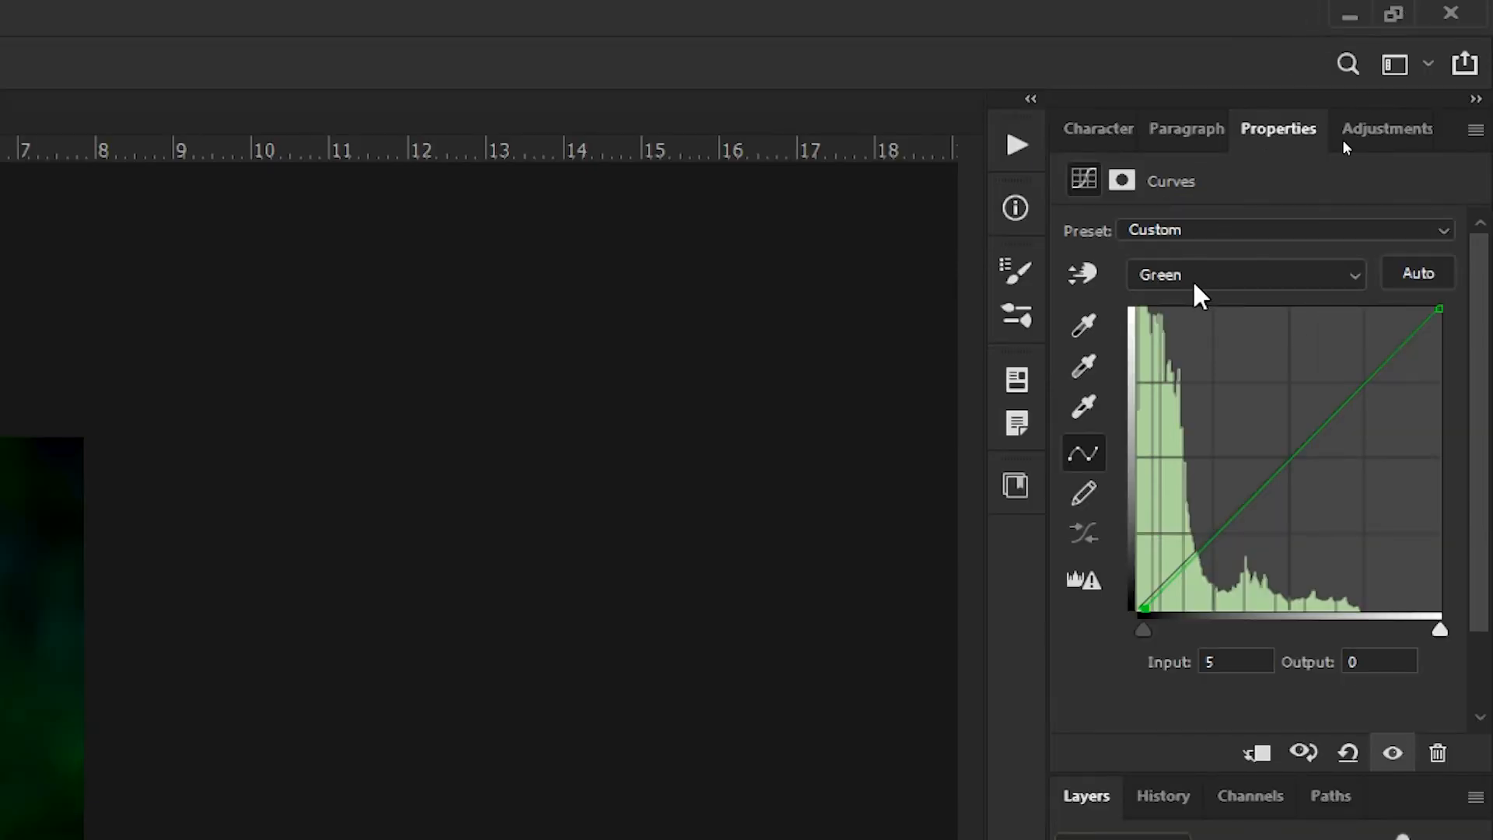
Step: On the Blue channel curve, place a midpoint at input 132, output 126 and shift the black point slightly inward
click(1192, 176)
click(1173, 370)
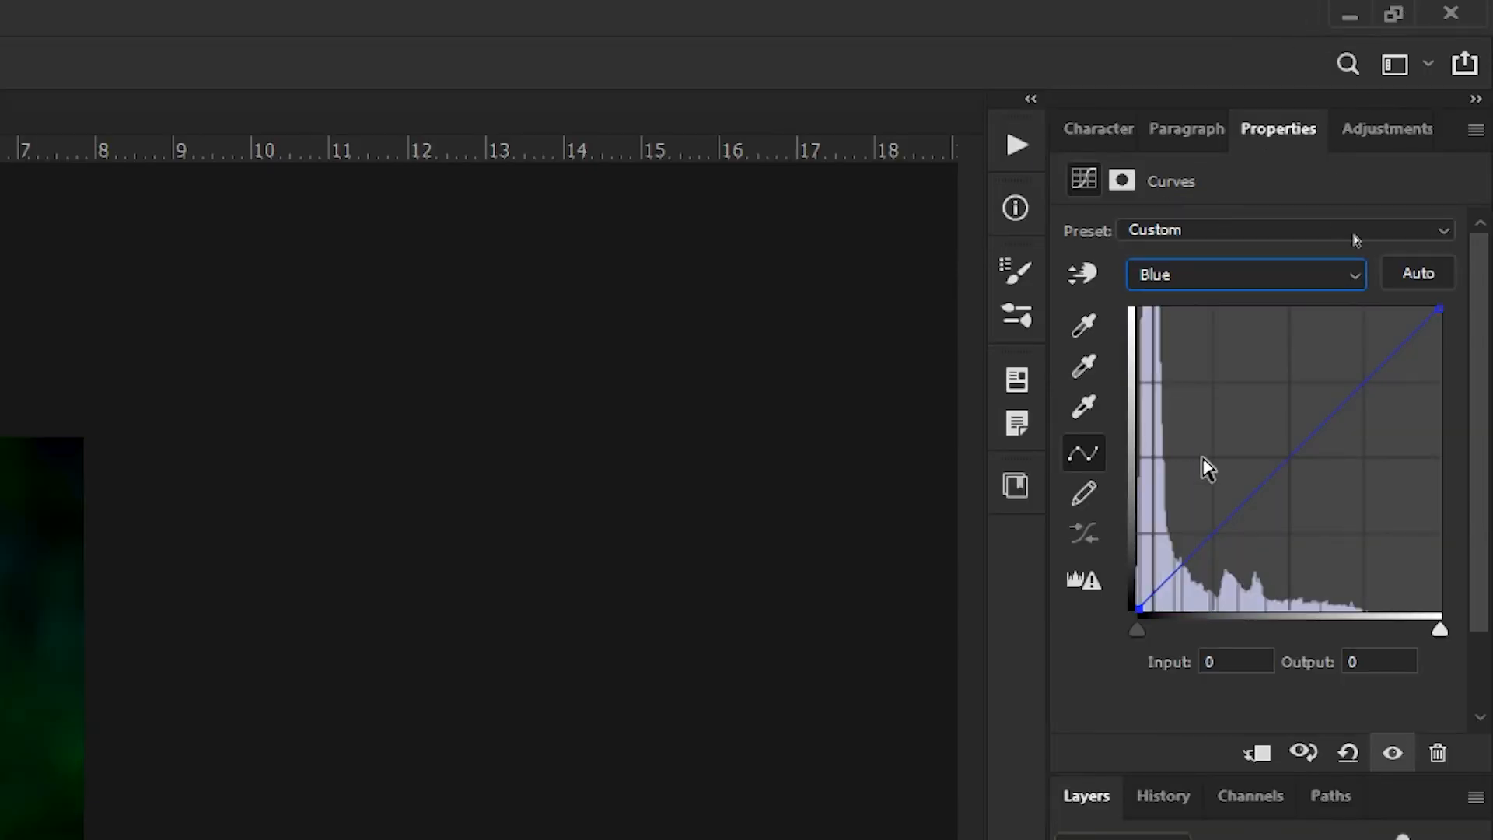
click(1289, 451)
drag(1290, 452, 1295, 461)
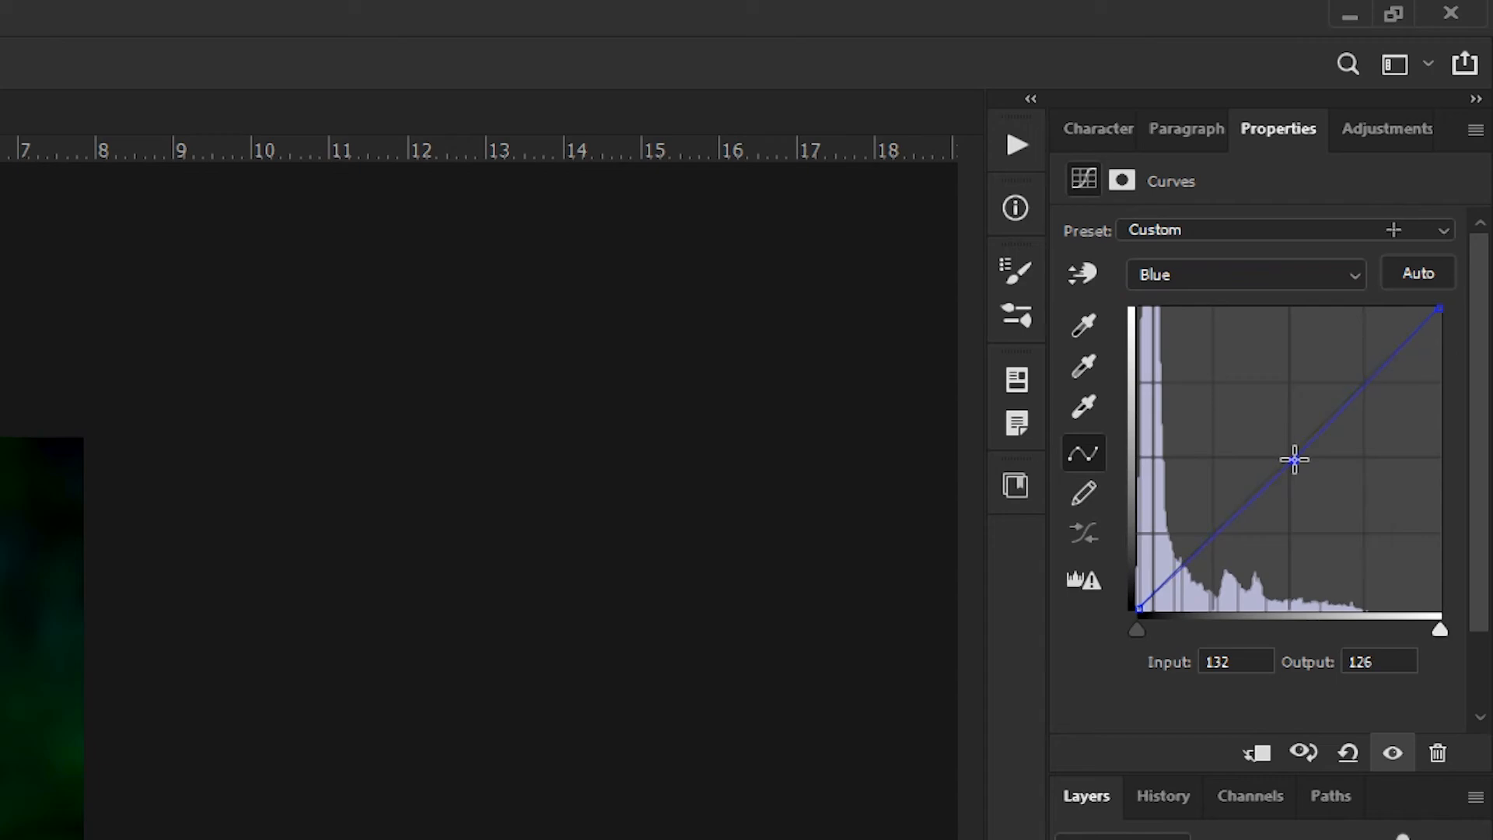
drag(1140, 605, 1144, 608)
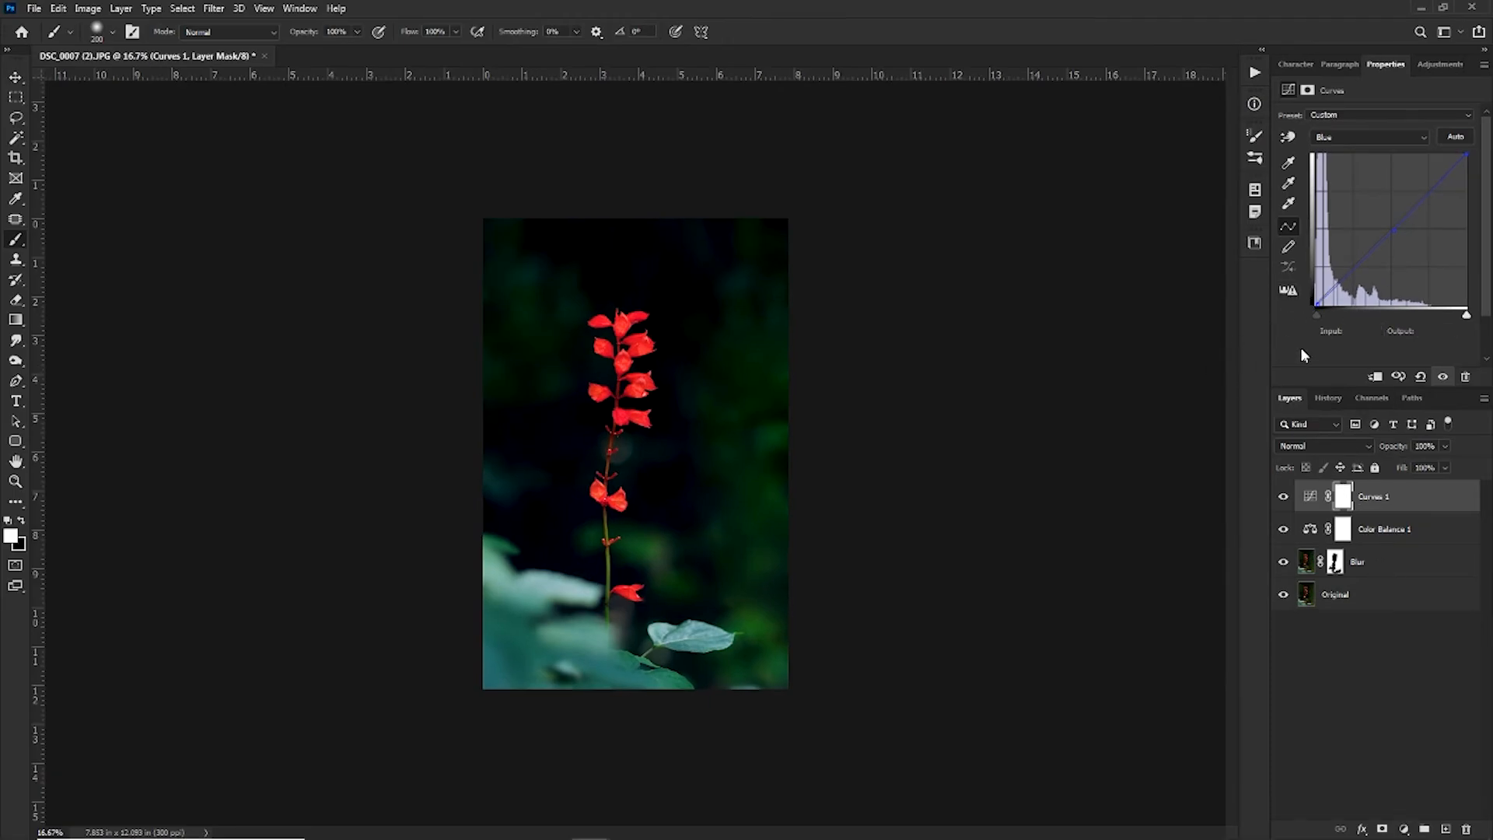
Step: Add a Color Lookup adjustment layer above the Curves layer and load the FoggyNight.3DL 3D LUT
click(1337, 660)
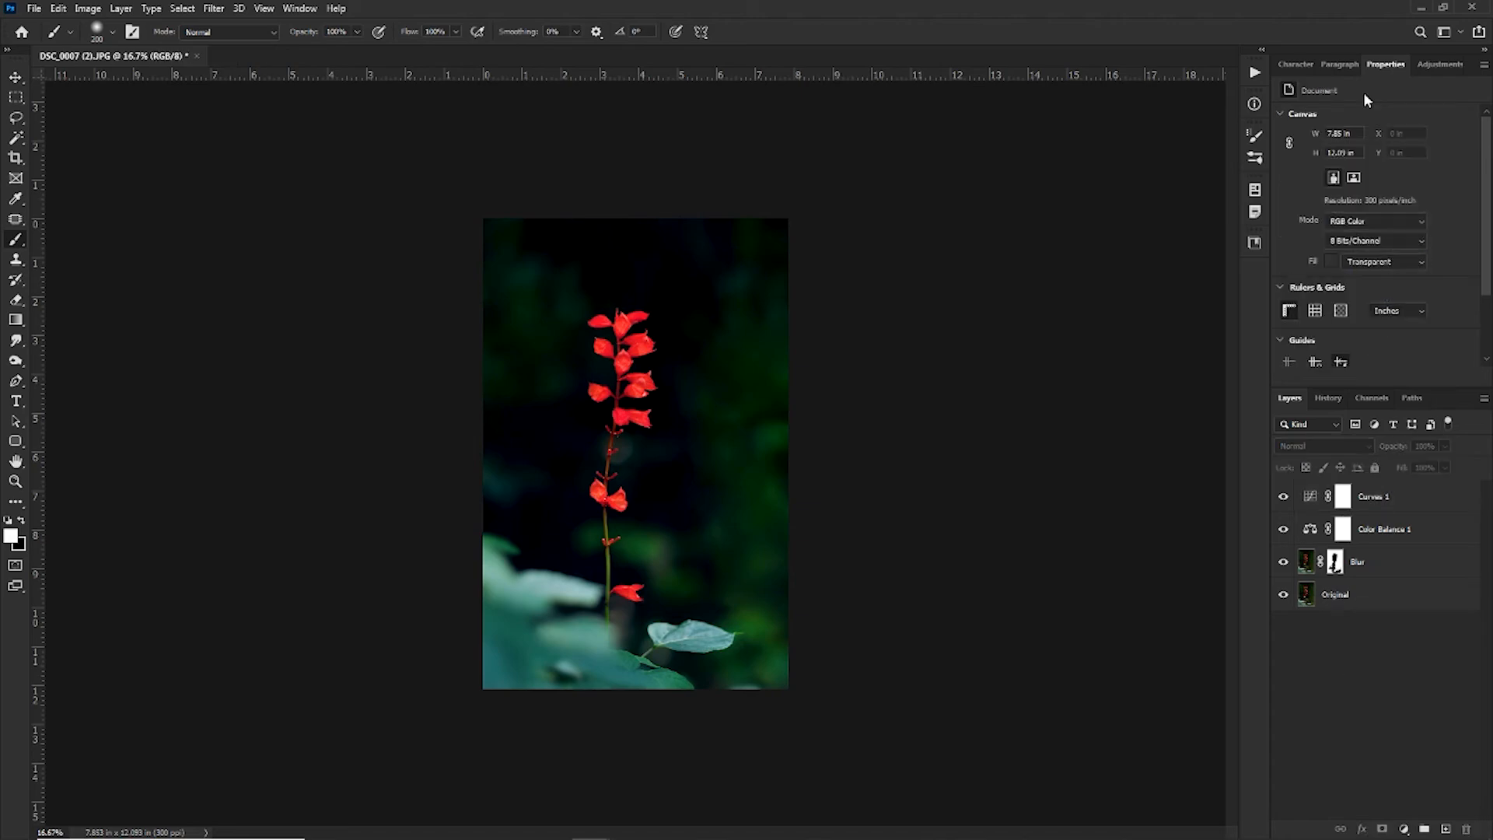
click(1438, 65)
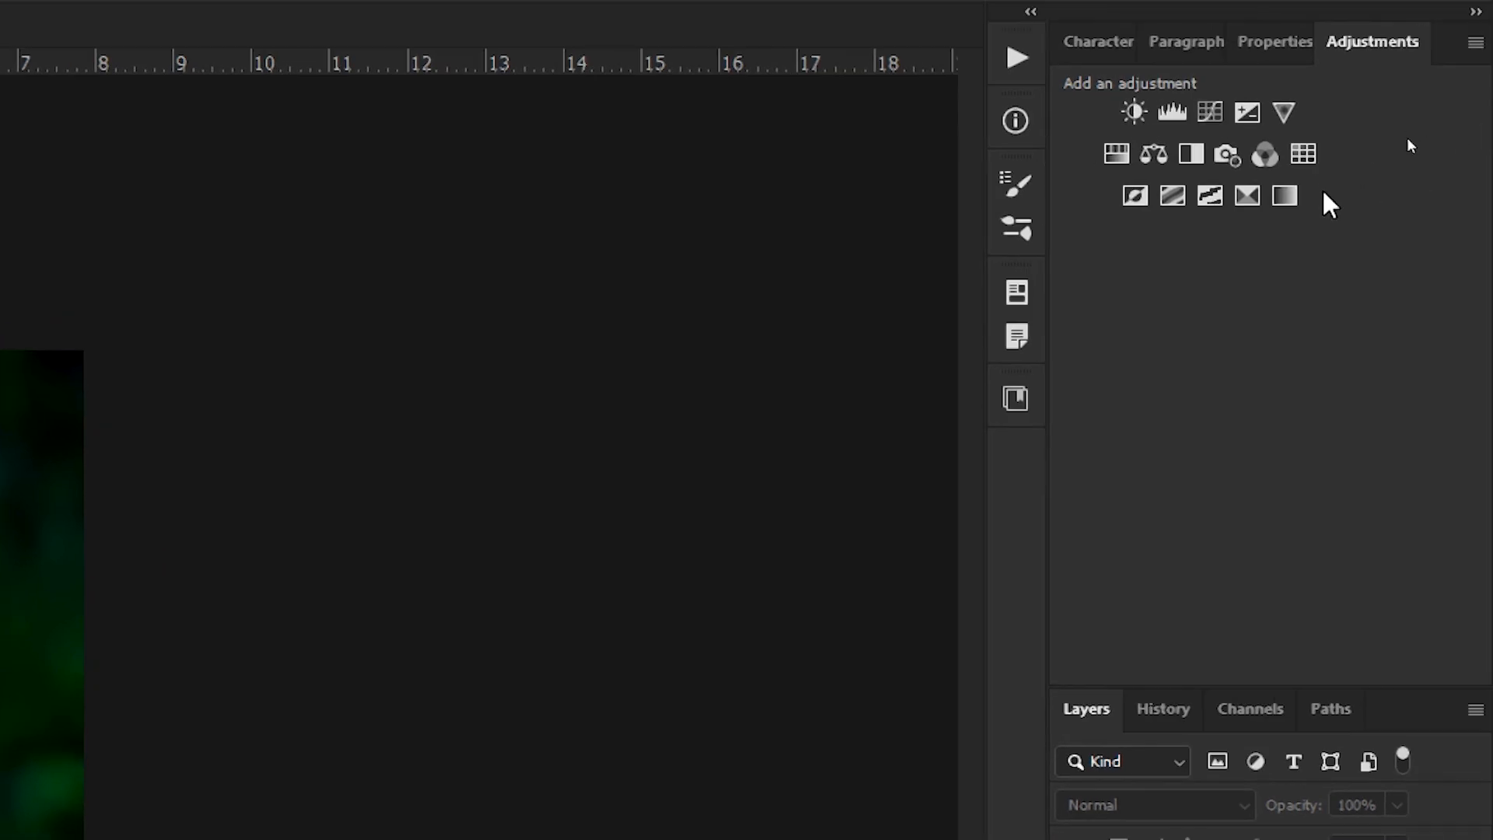
click(1313, 152)
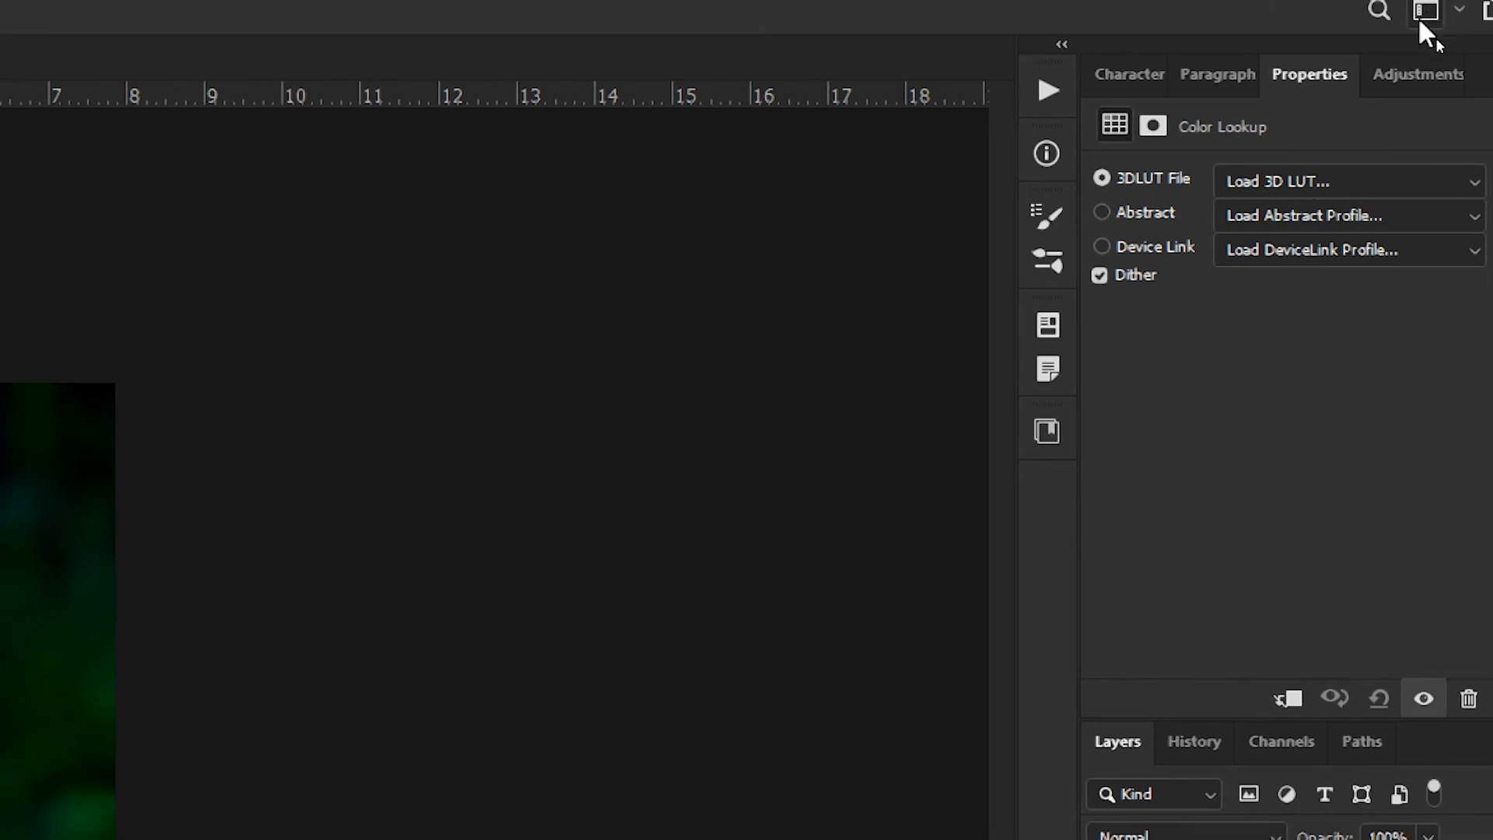
click(1312, 176)
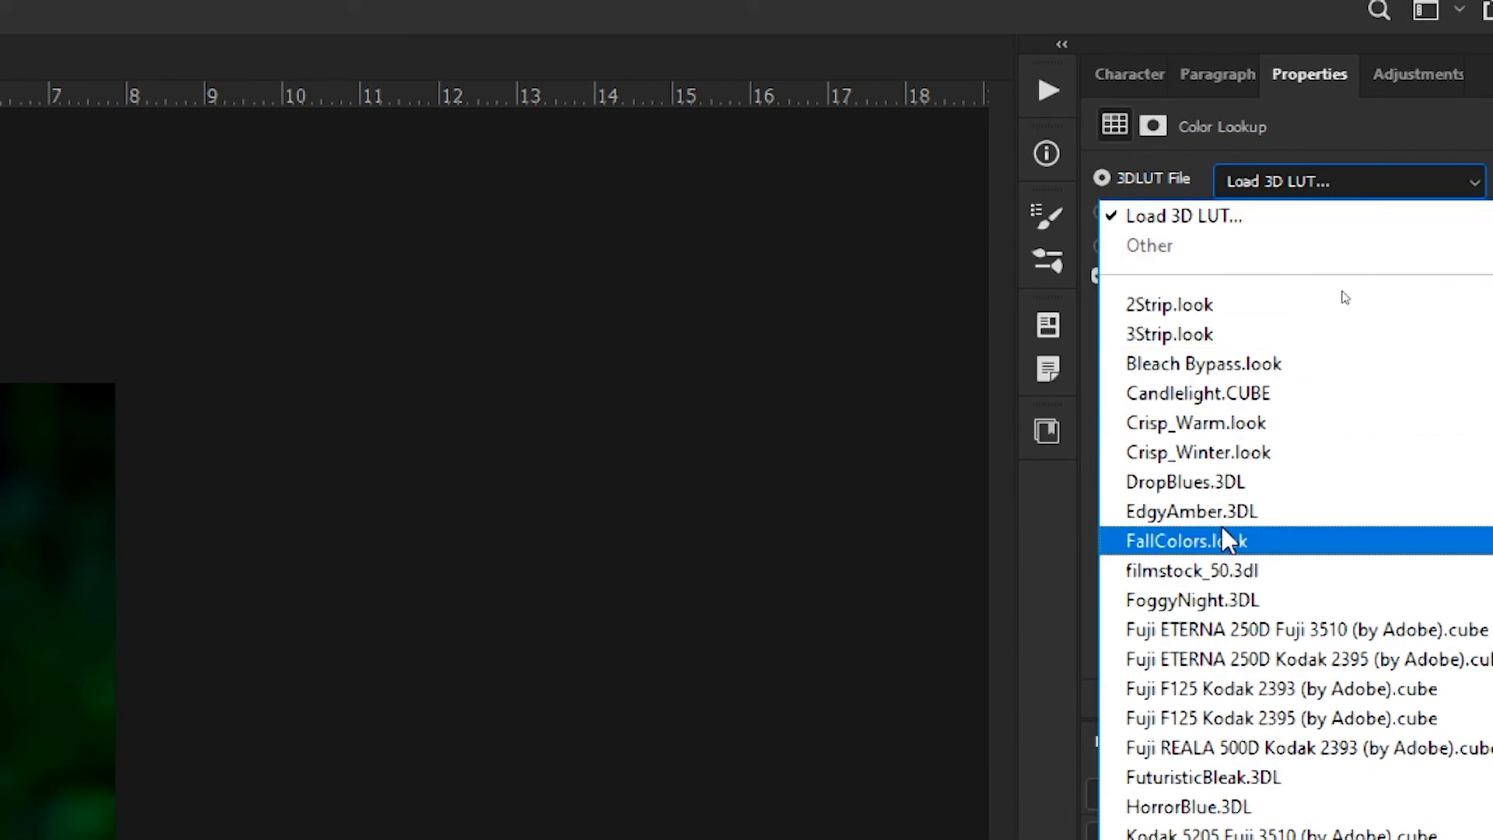
click(1238, 598)
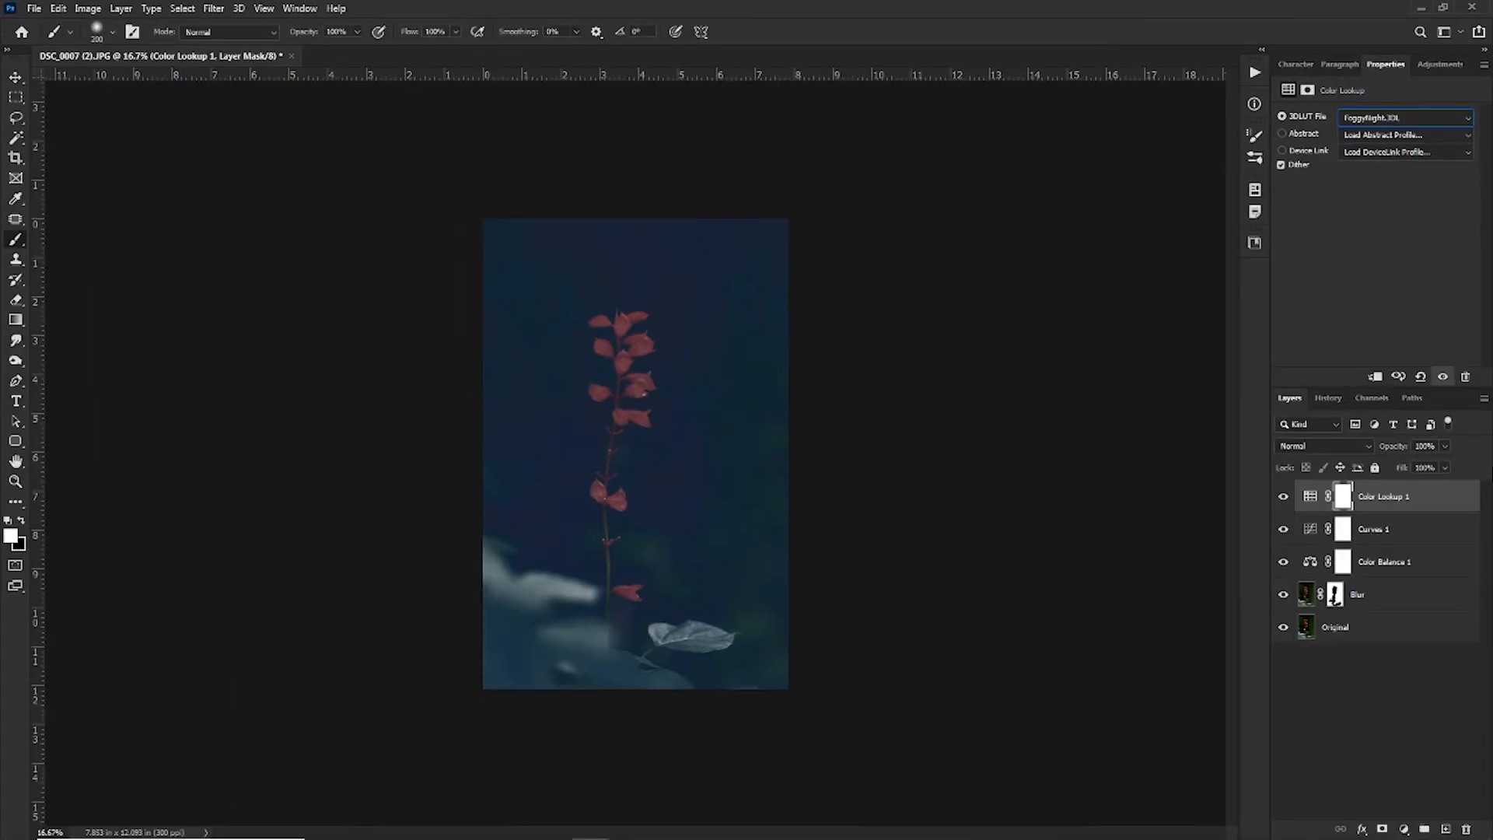
Step: Reduce the Color Lookup layer's opacity to 80% and deselect the layer
drag(1389, 446, 1371, 445)
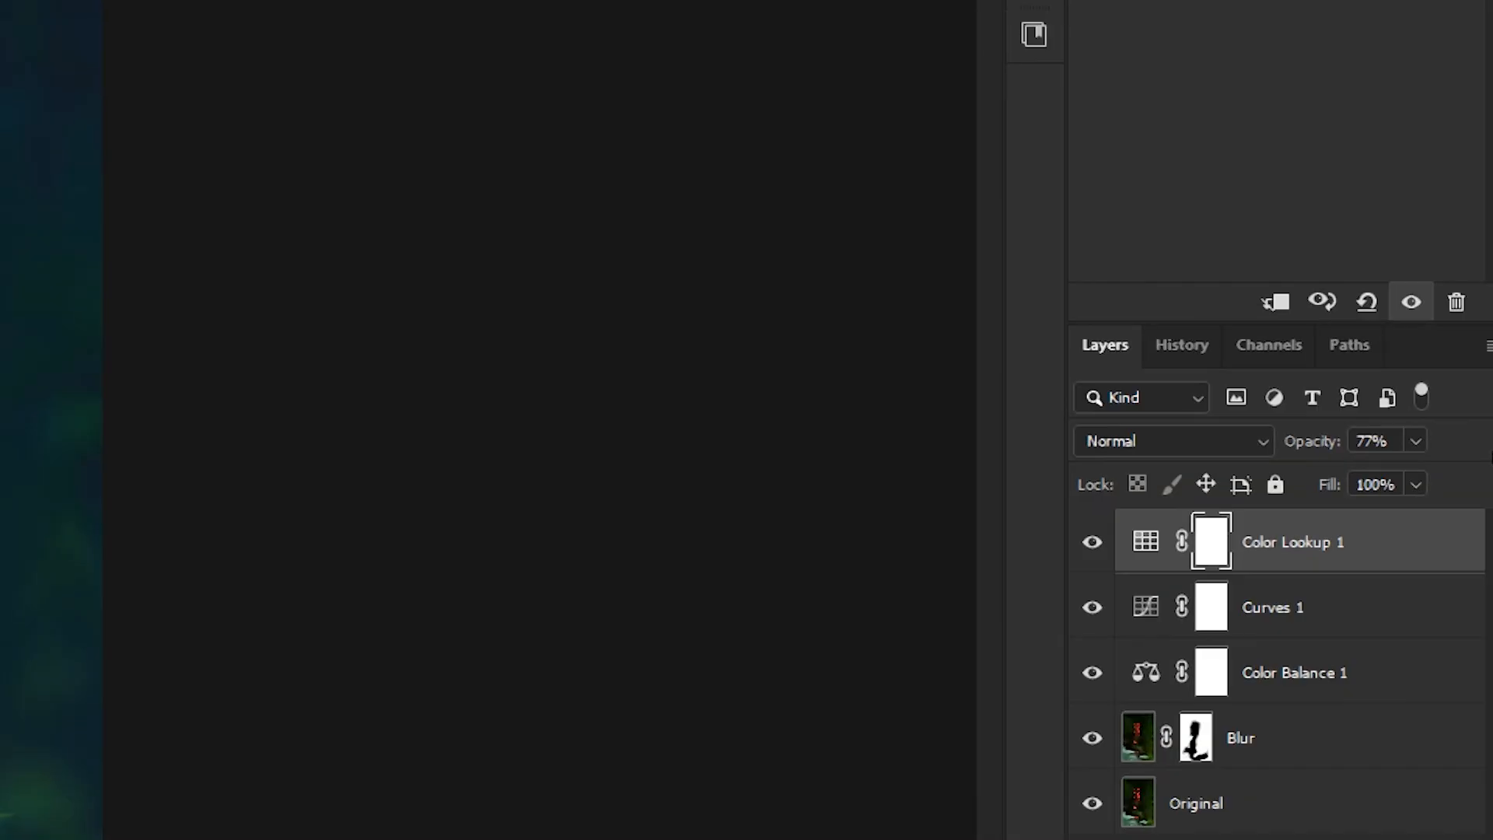
click(1445, 447)
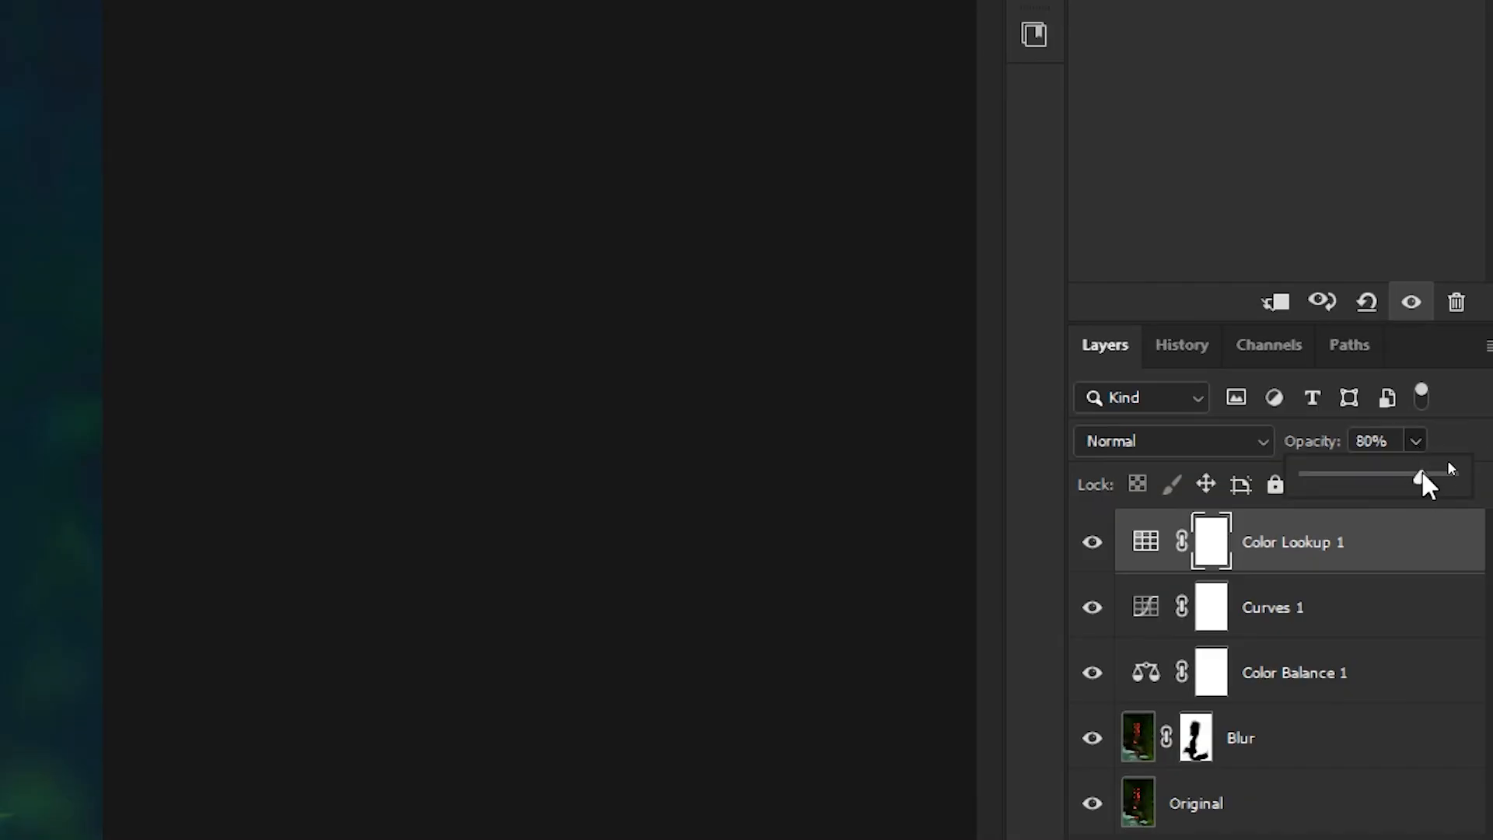
key(Return)
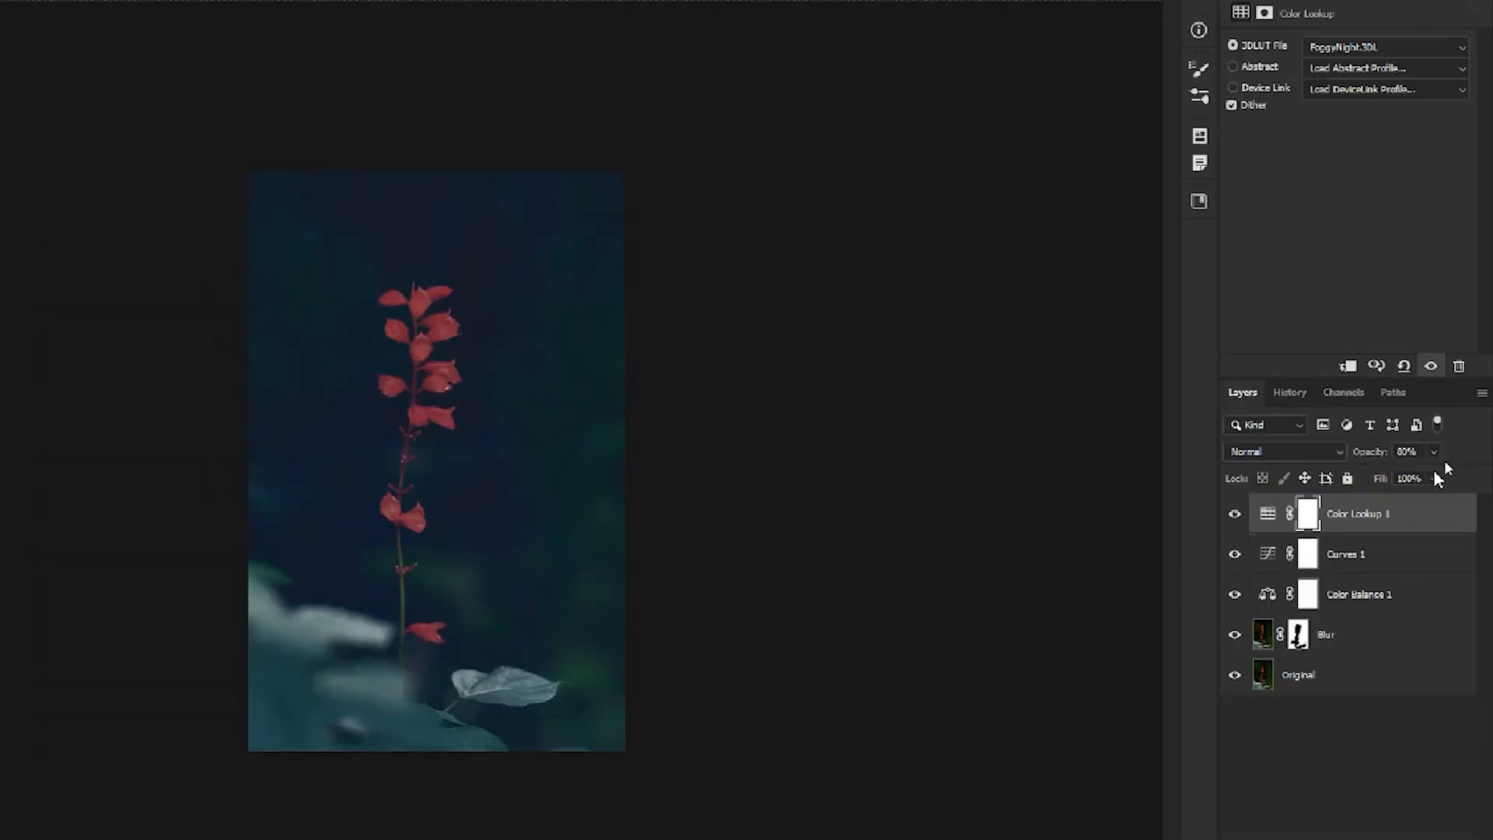
click(1344, 720)
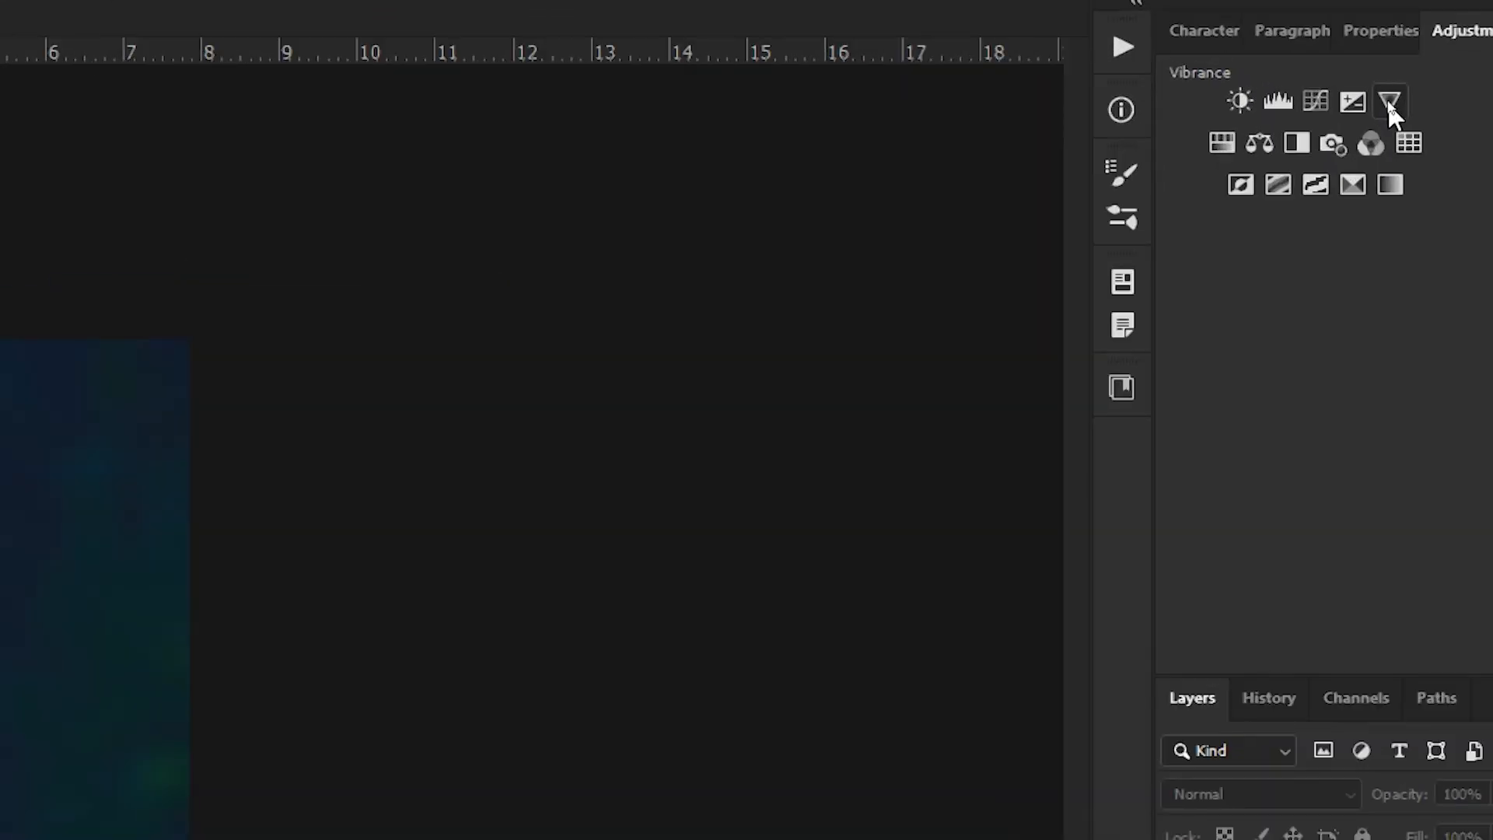
Step: Add a Vibrance adjustment layer with Vibrance at +5 and Saturation at +3
click(1389, 101)
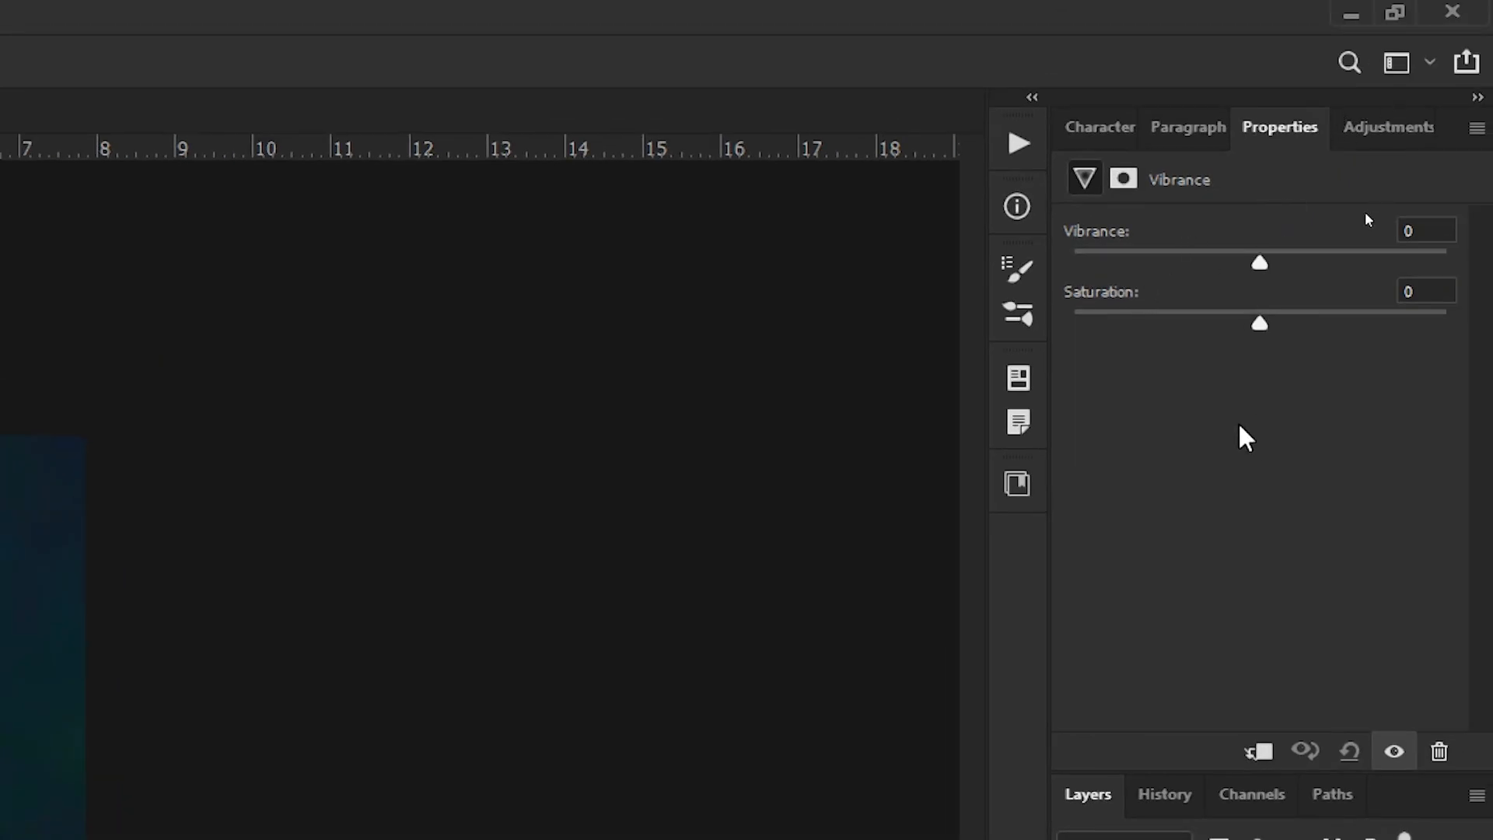
drag(1259, 265, 1269, 265)
drag(1260, 320, 1267, 313)
drag(1272, 323, 1270, 324)
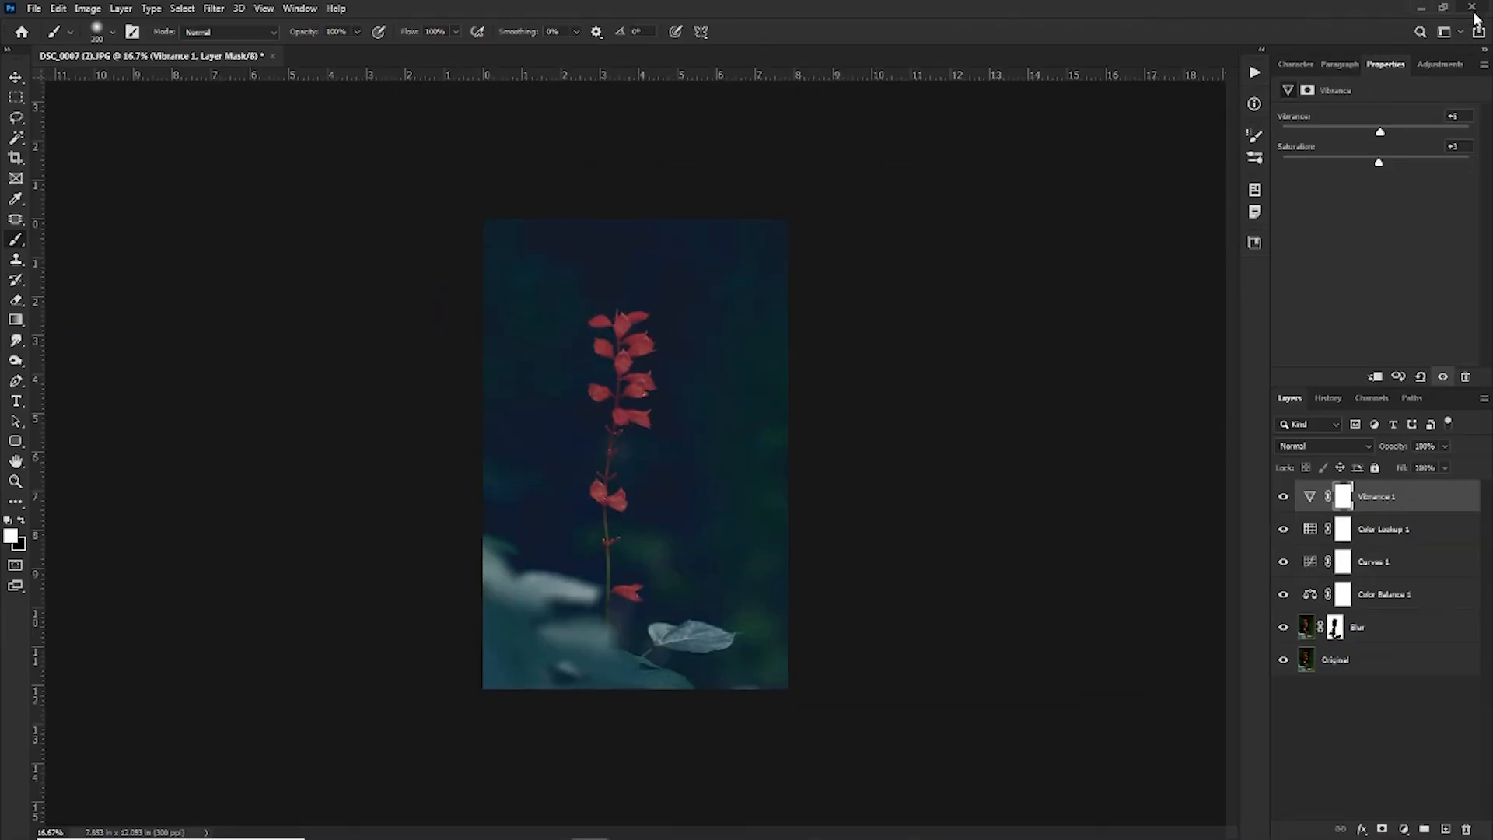
Step: Add a Brightness/Contrast adjustment layer with Brightness at 16 and Contrast at 2
click(1448, 64)
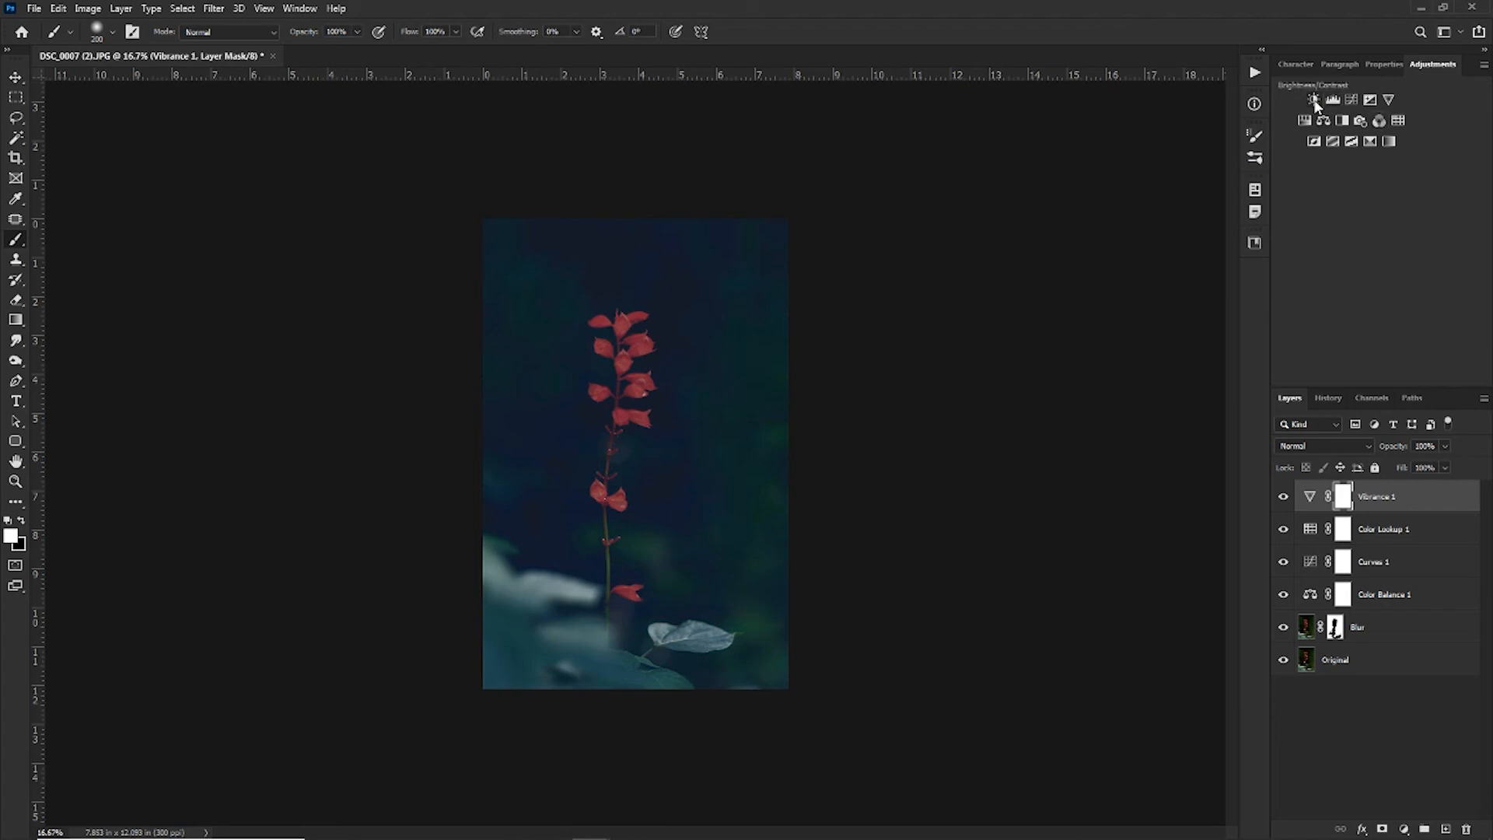
click(1314, 101)
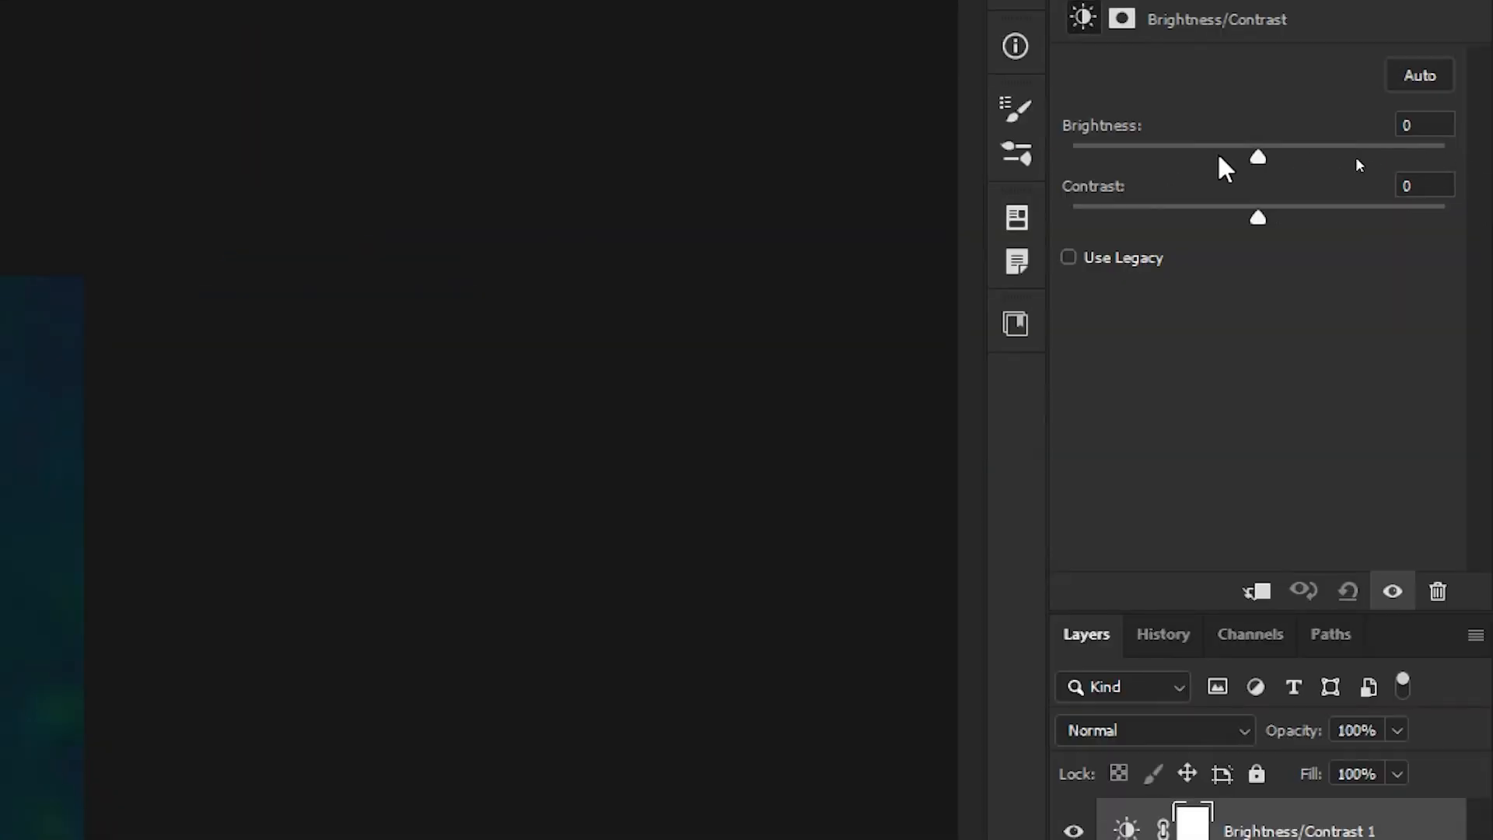
drag(1264, 160, 1279, 157)
drag(1259, 218, 1263, 218)
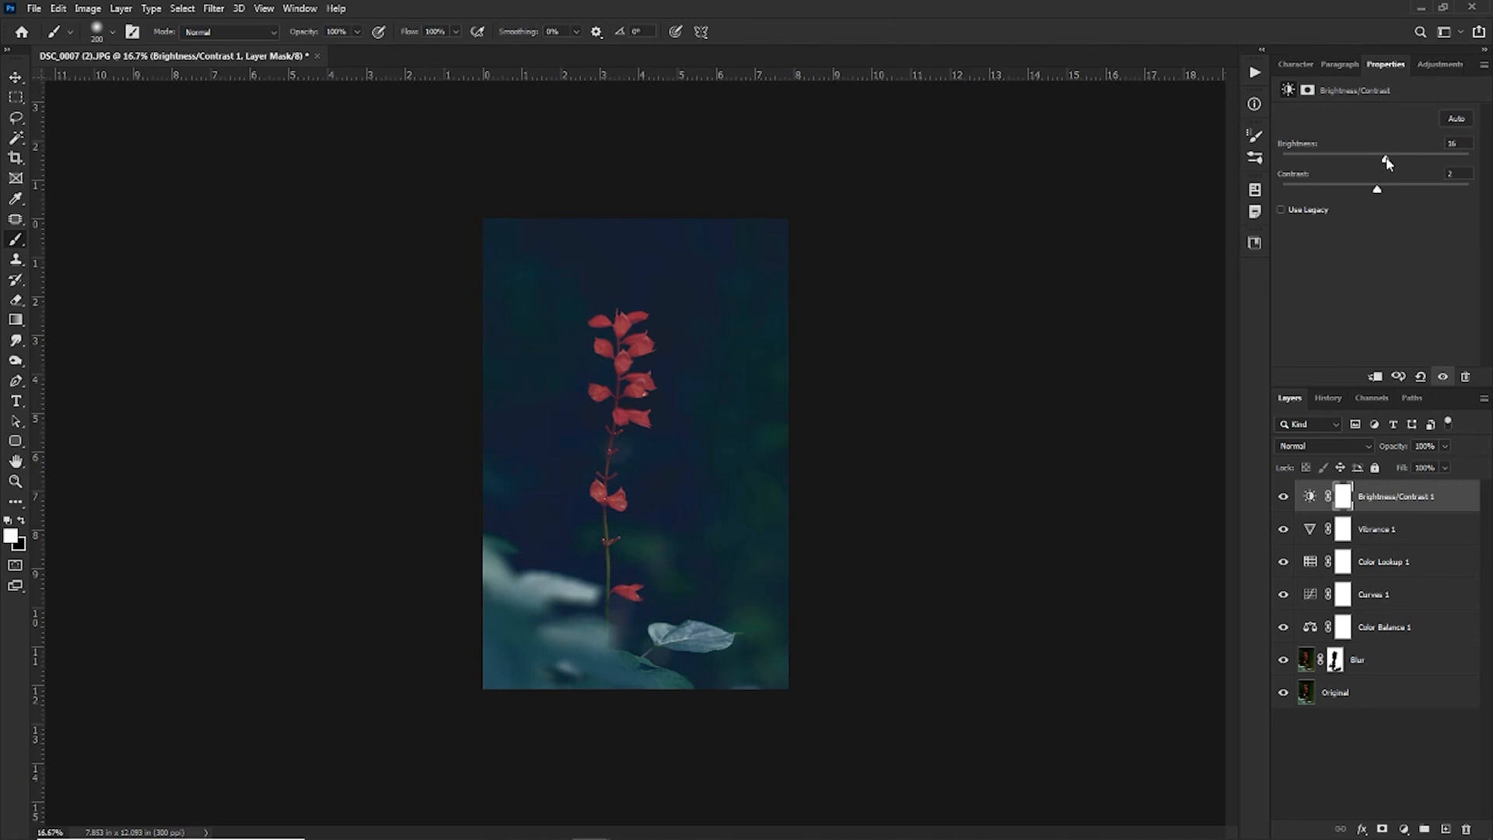
Step: Add a Levels adjustment layer, nudge its RGB midtone slider slightly, and deselect the layer
click(1448, 66)
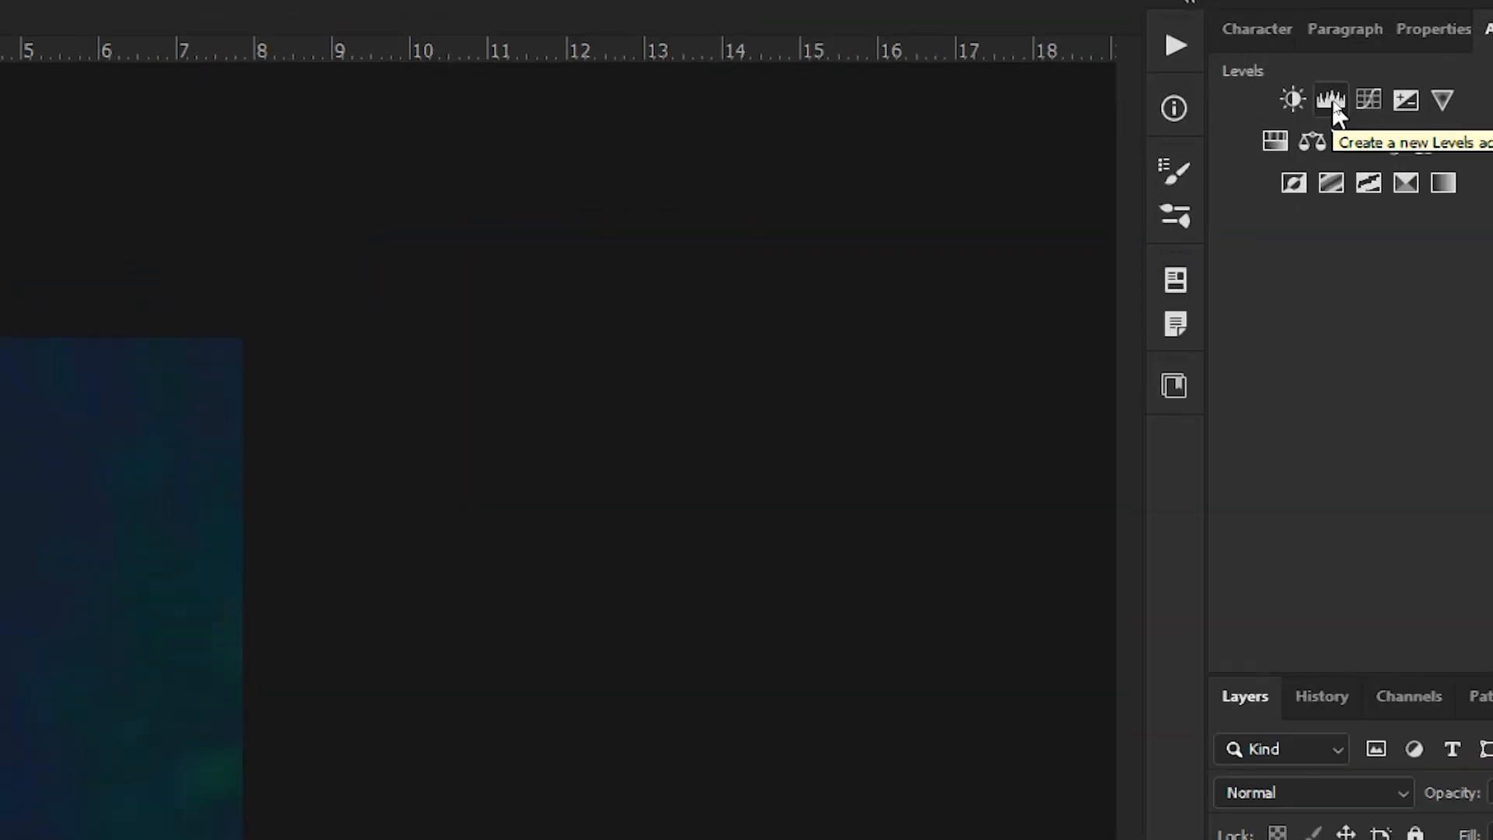
click(1331, 99)
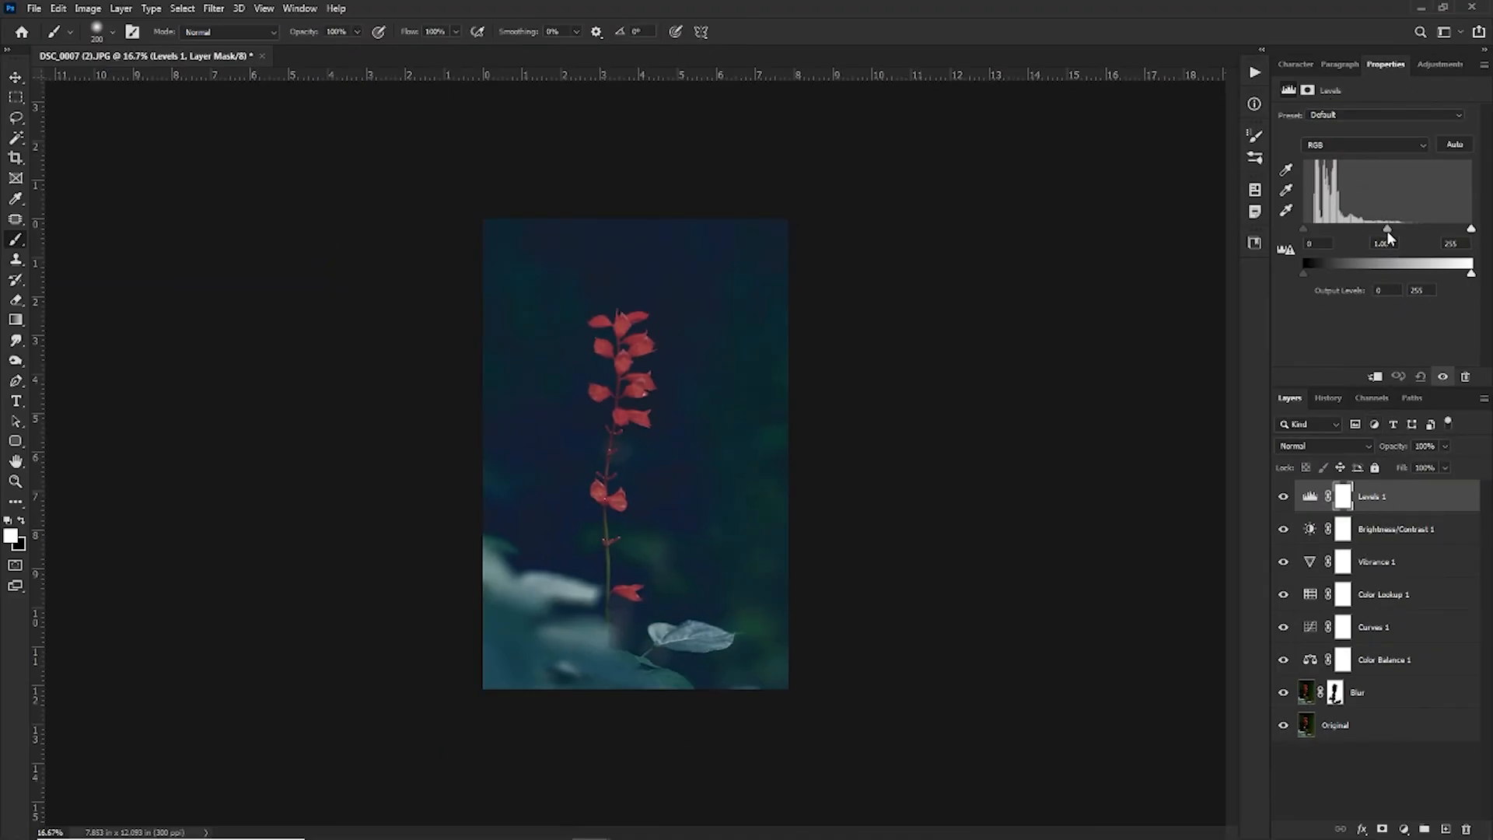
drag(1387, 229, 1387, 231)
click(1325, 759)
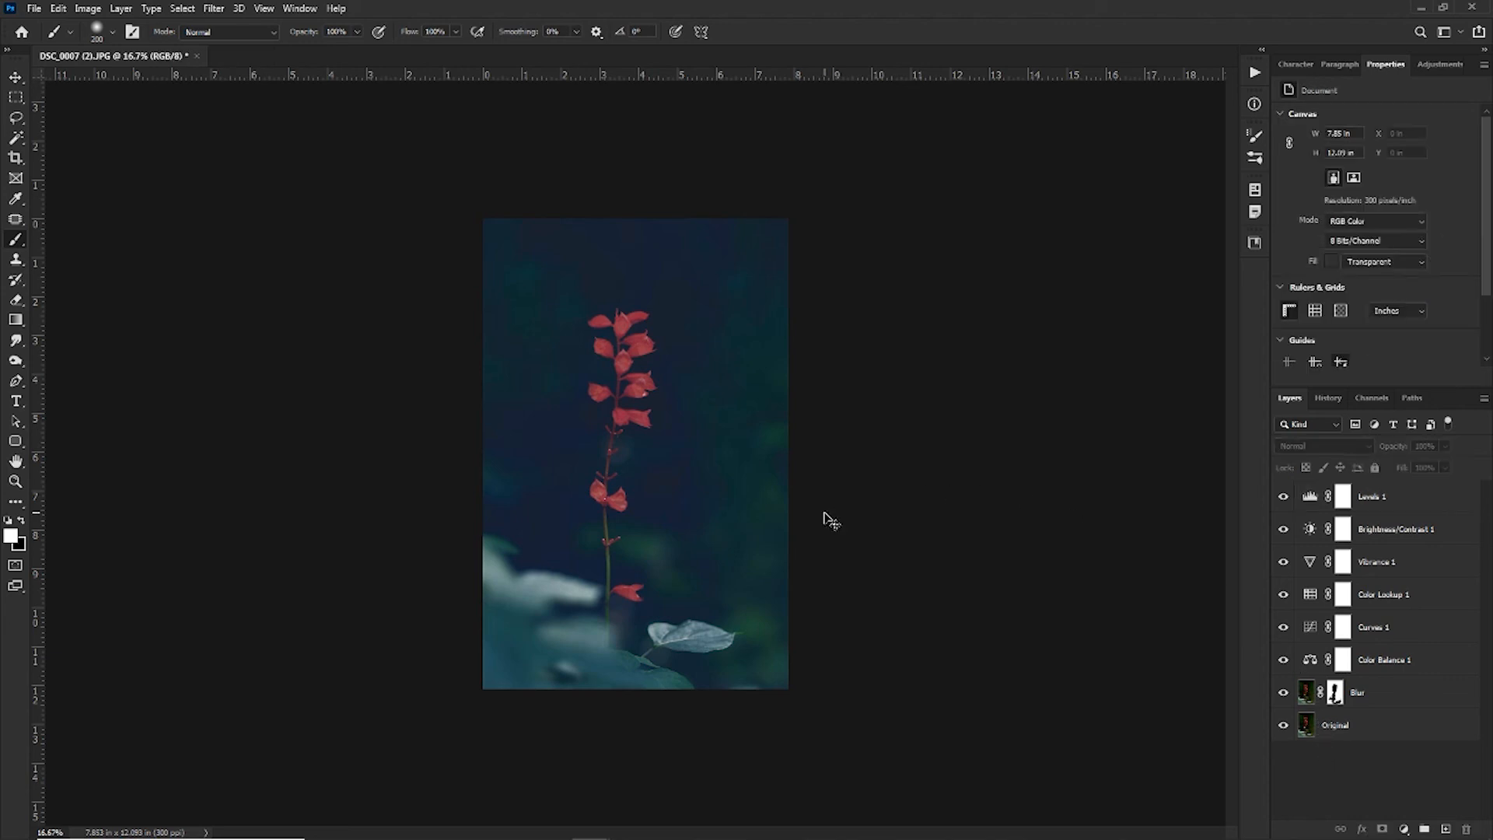
Step: Hide the interface panels and view the graded flower photo at 25% to review the overall look
key(ctrl+plus)
key(ctrl+minus)
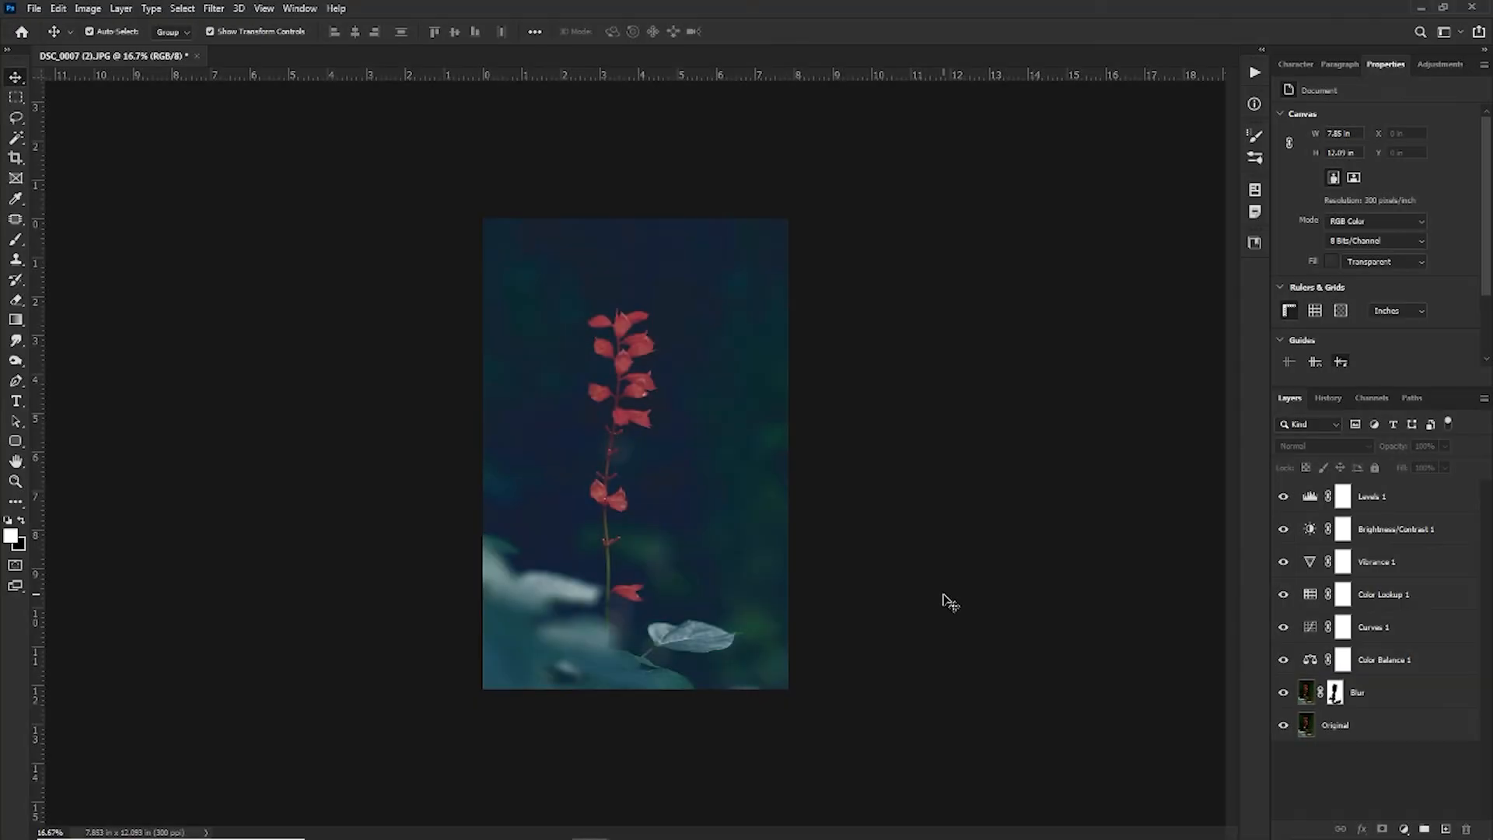
key(Tab)
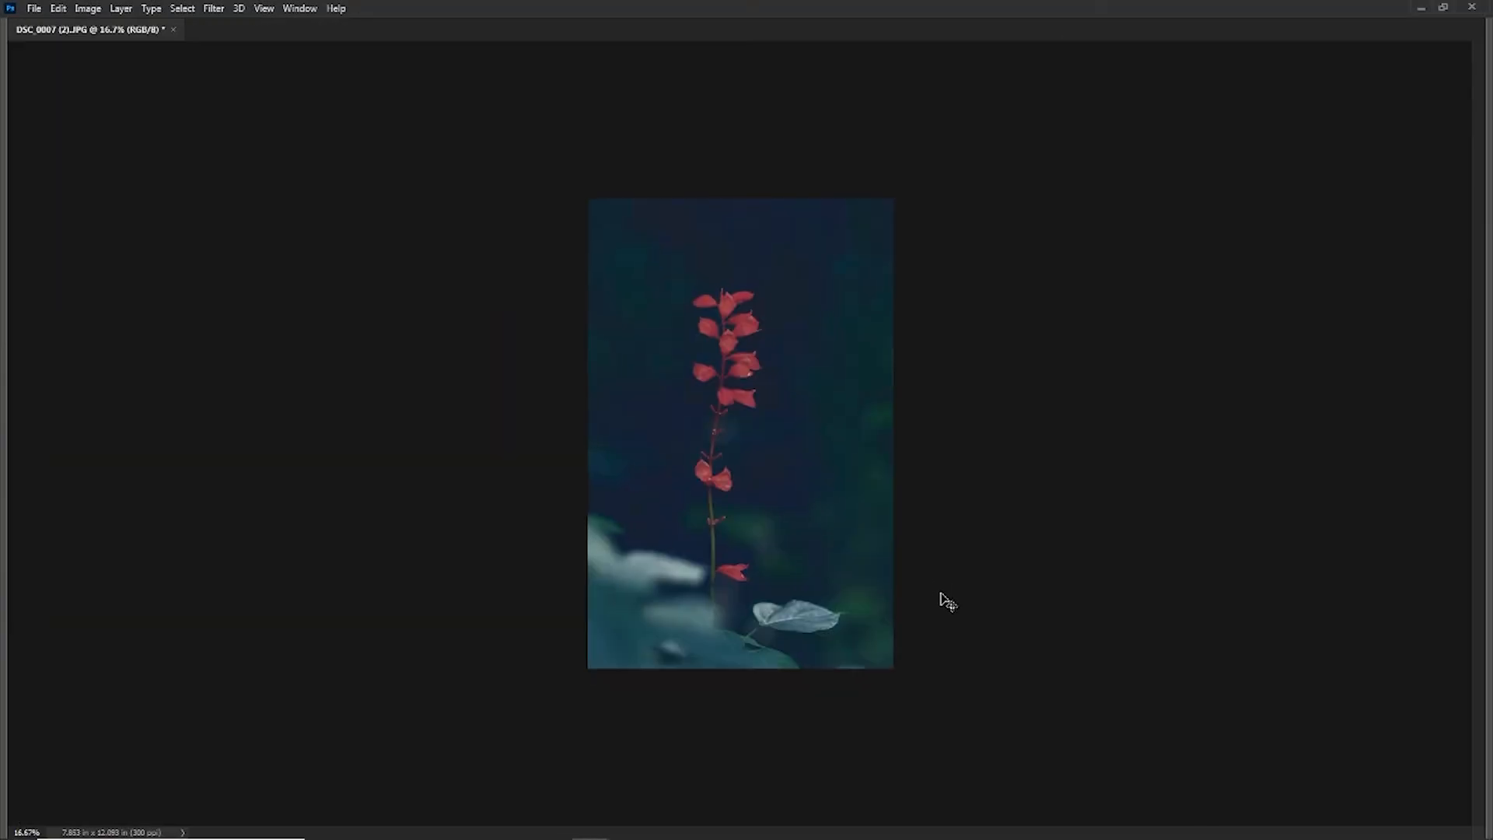
key(ctrl+plus)
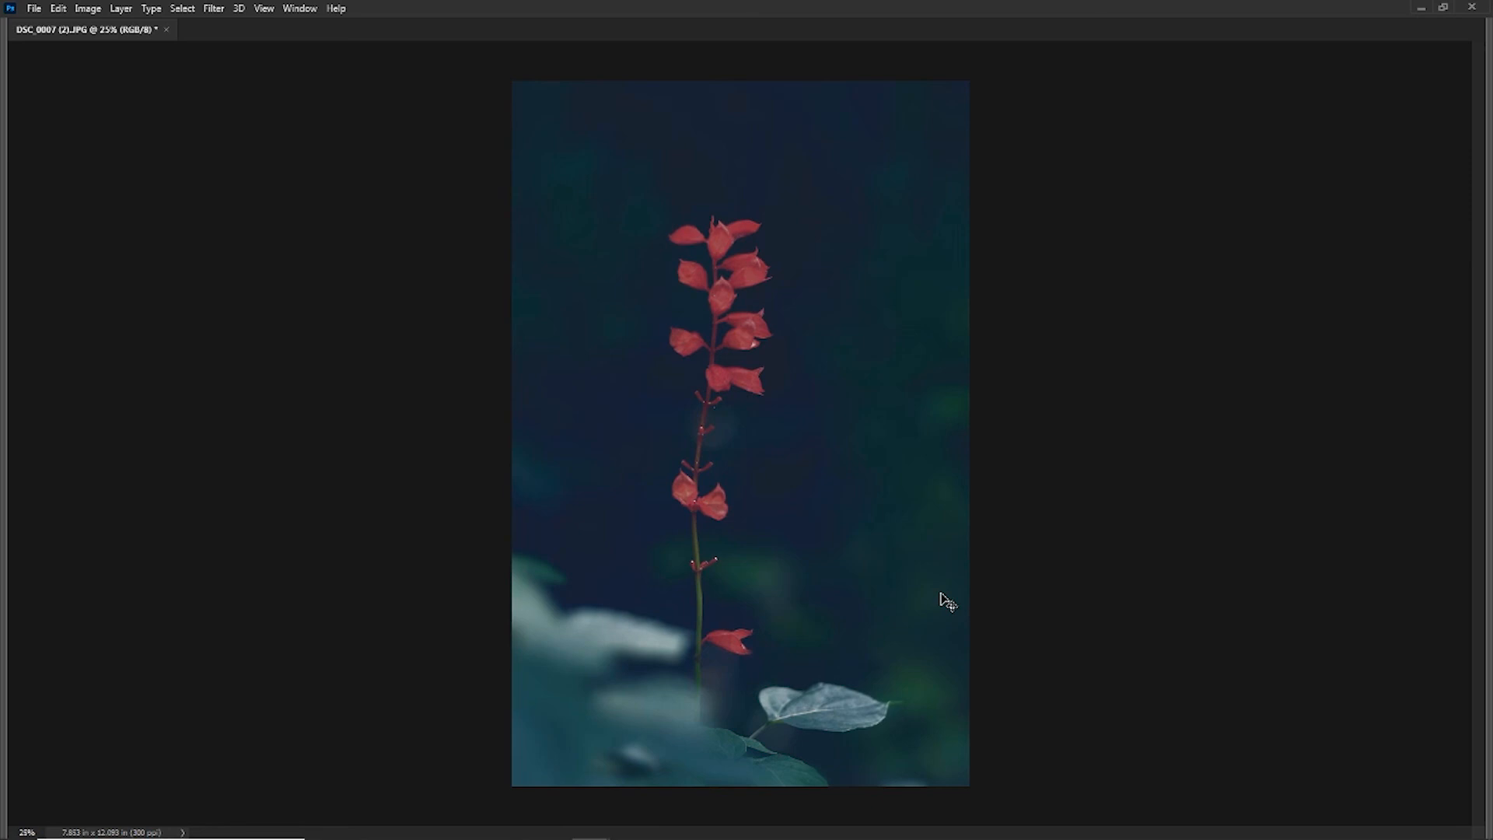